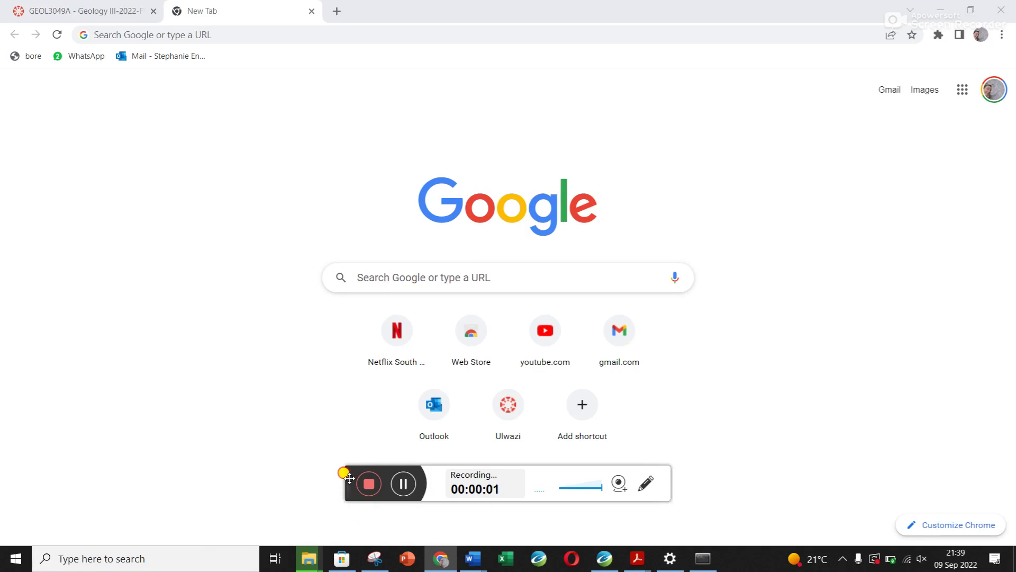
Search Windows for Surfer, launch the application and continue with its trial version.
left_click_drag(349, 478, 352, 559)
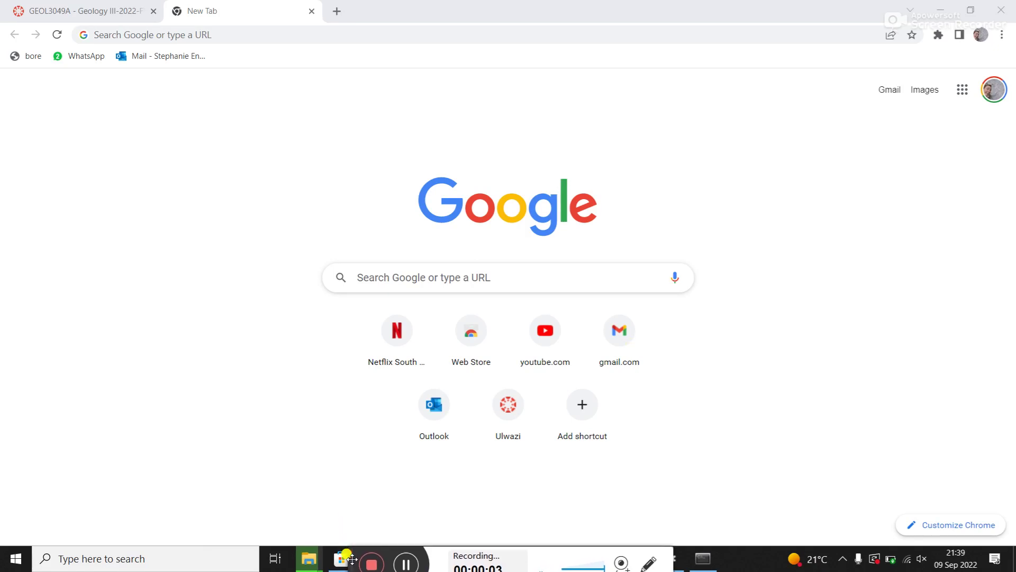
left_click(133, 554)
type("suf")
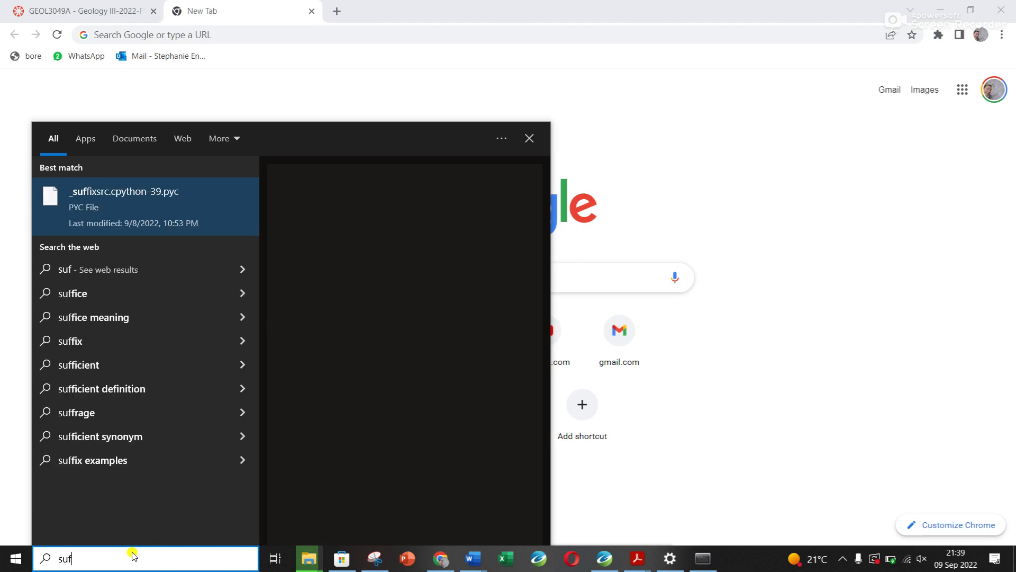
key("BackSpace")
type("r")
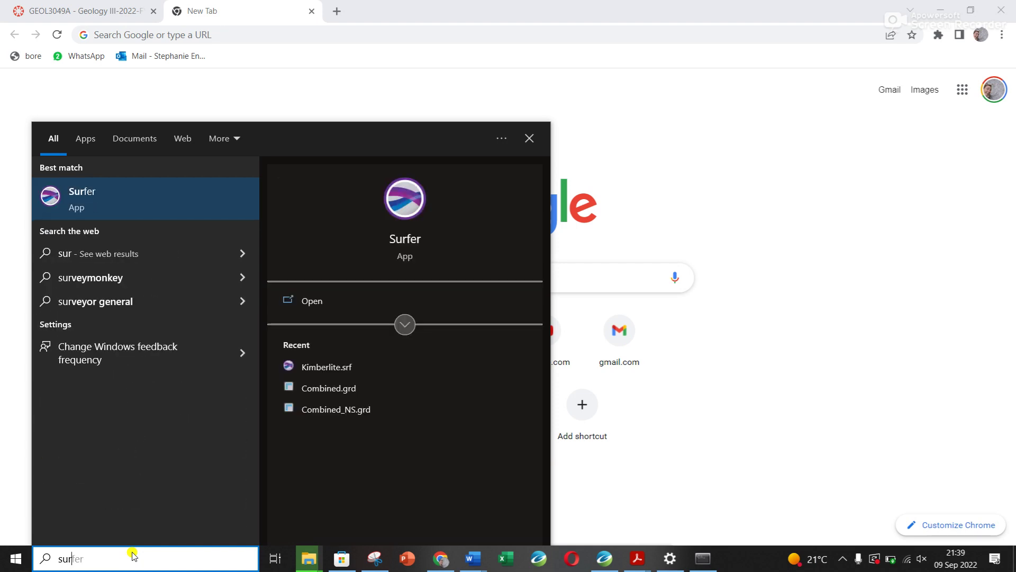
type("fer")
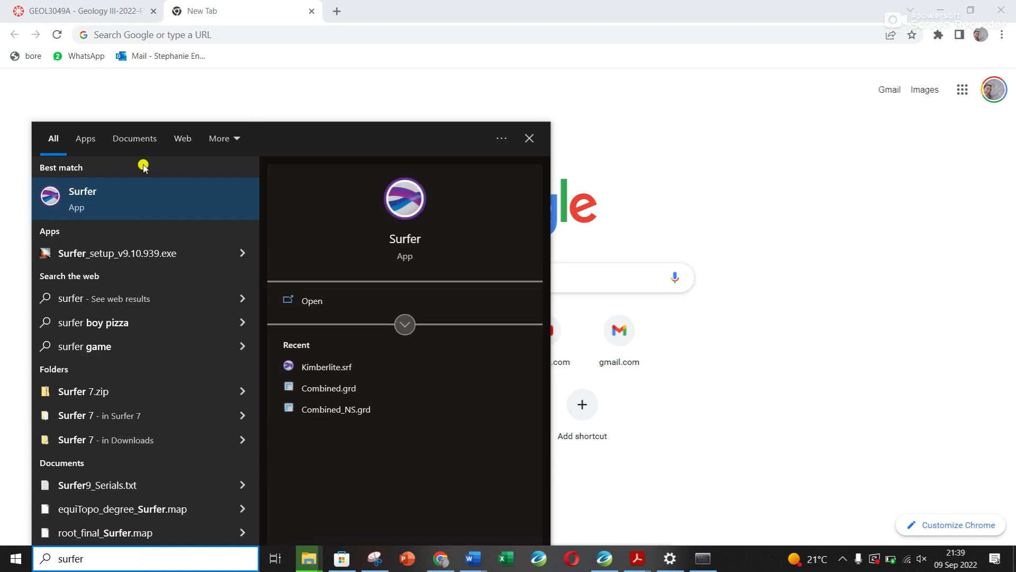
left_click(120, 200)
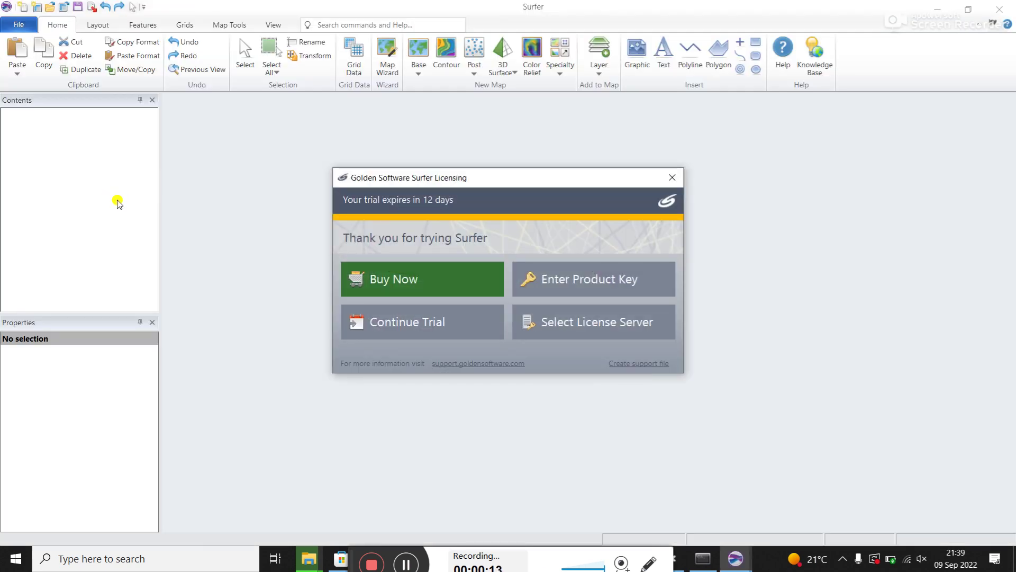
left_click(421, 323)
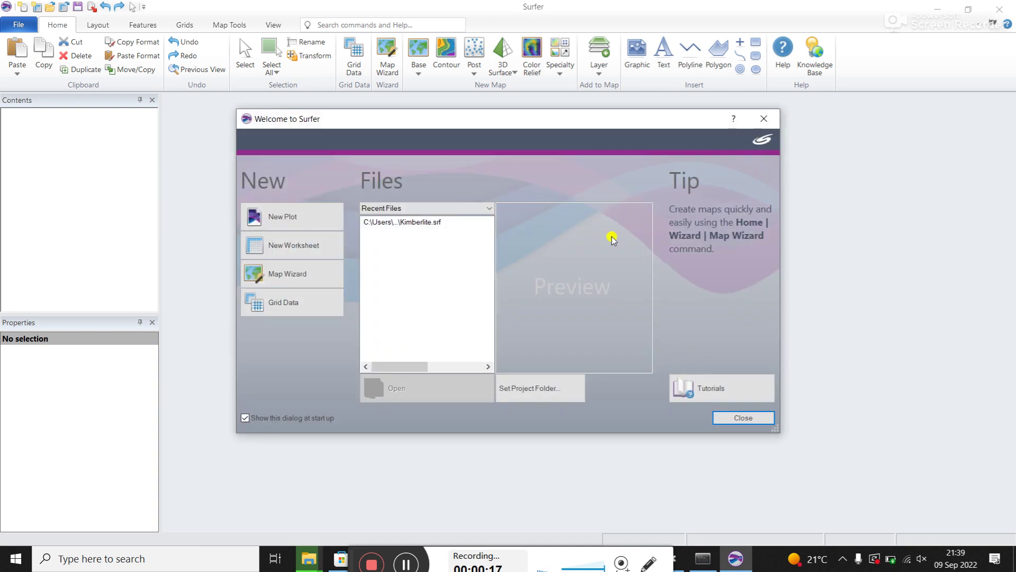
Create a new worksheet and open Combined.csv from the Kimberlite folder inside the PhD Geosoft folder.
left_click(279, 246)
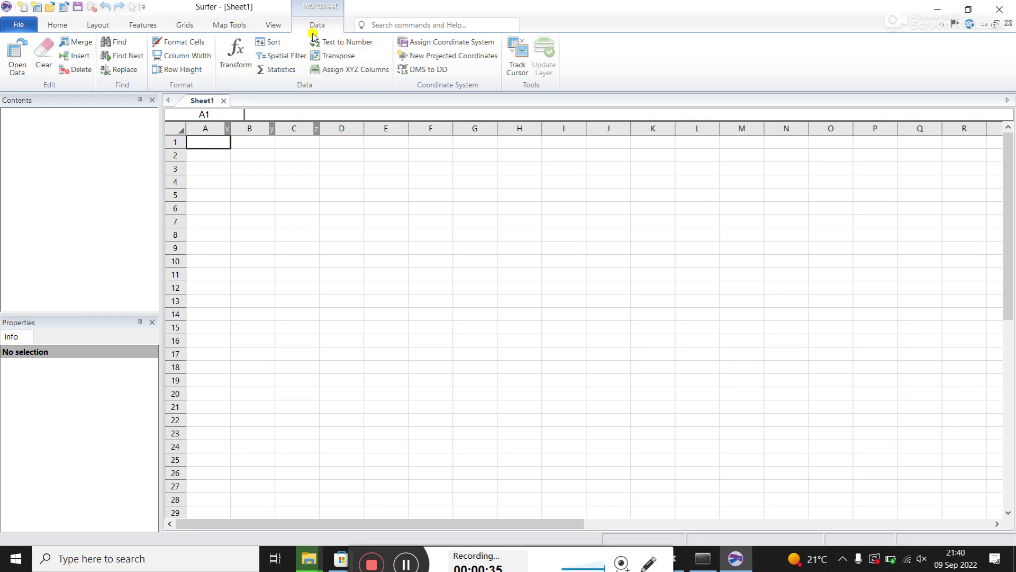
left_click(13, 51)
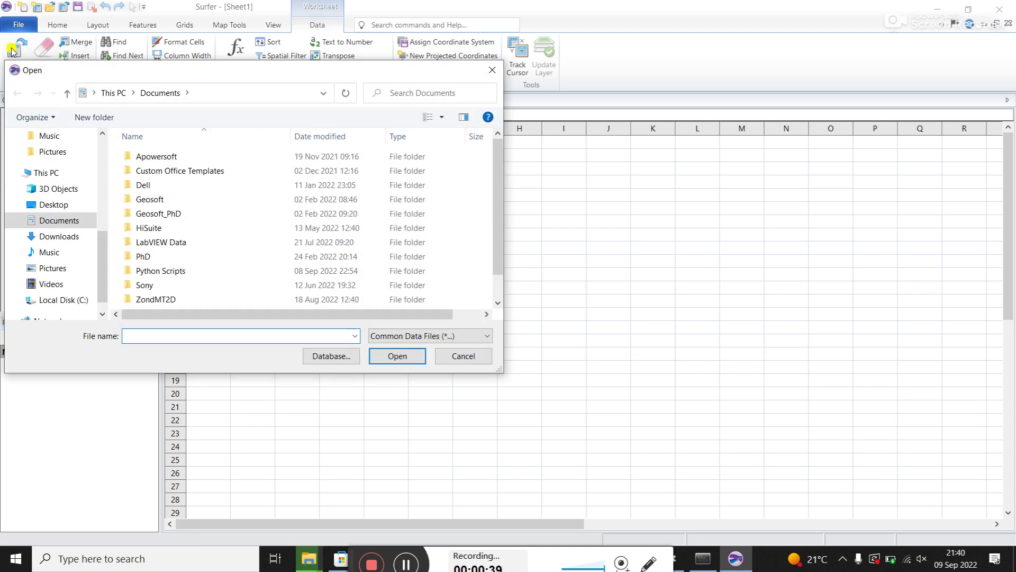
left_click_drag(102, 265, 98, 159)
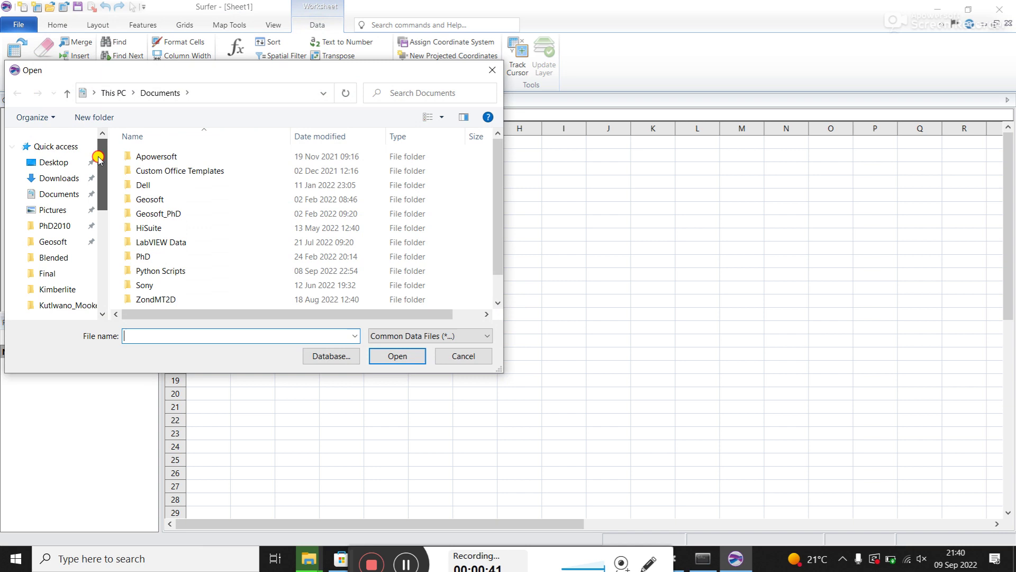
left_click(63, 242)
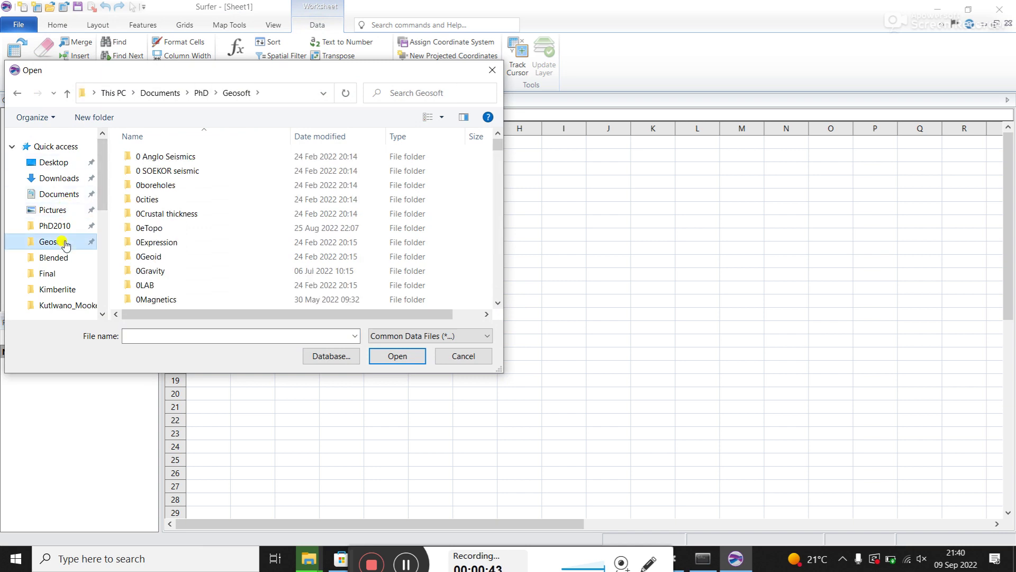
left_click(154, 199)
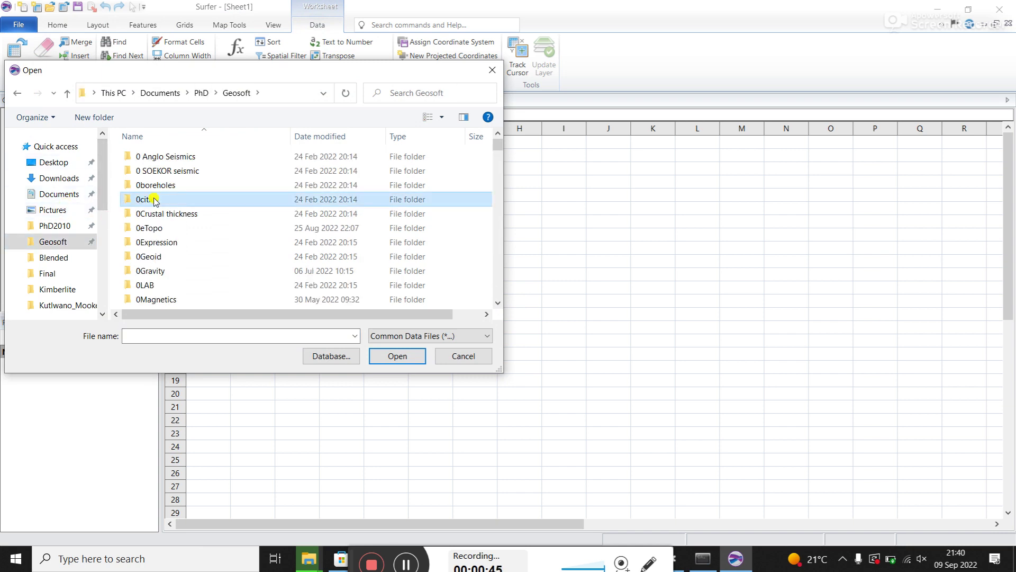
key("k")
double_click(154, 197)
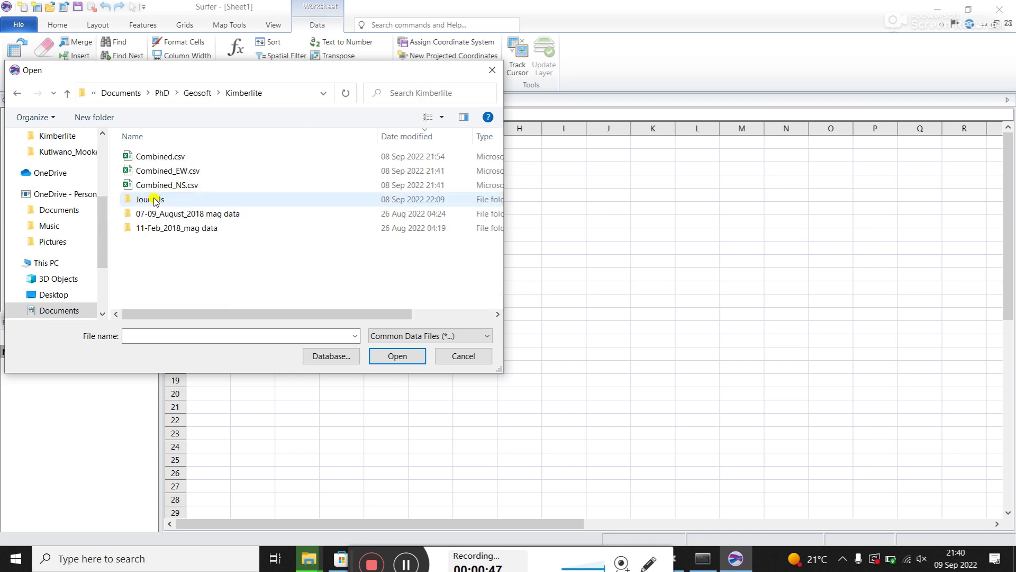
double_click(178, 157)
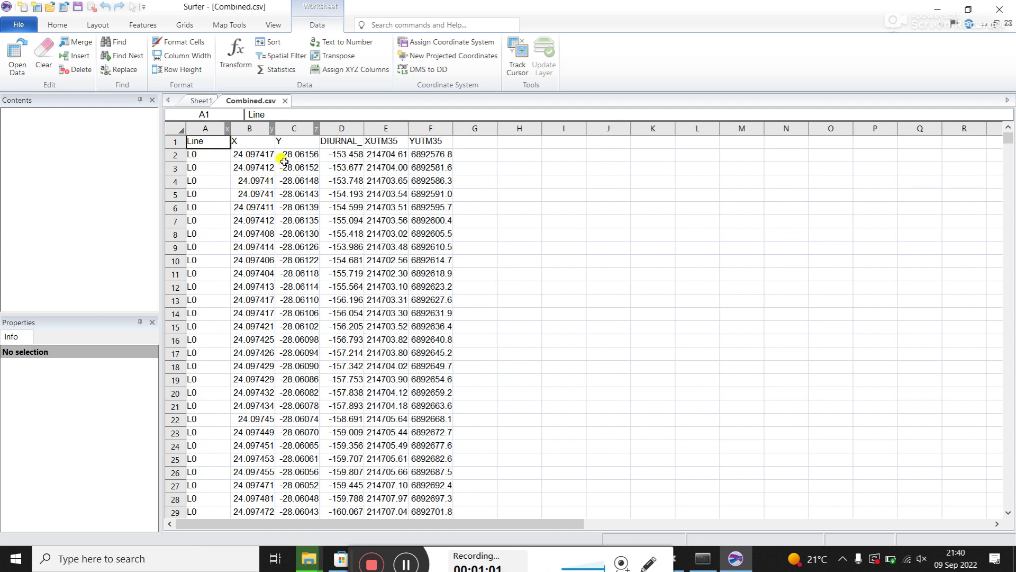
Widen column D so the DIURNAL_1 heading fits, and highlight the XUTM35 and YUTM35 columns in turn.
left_click(342, 127)
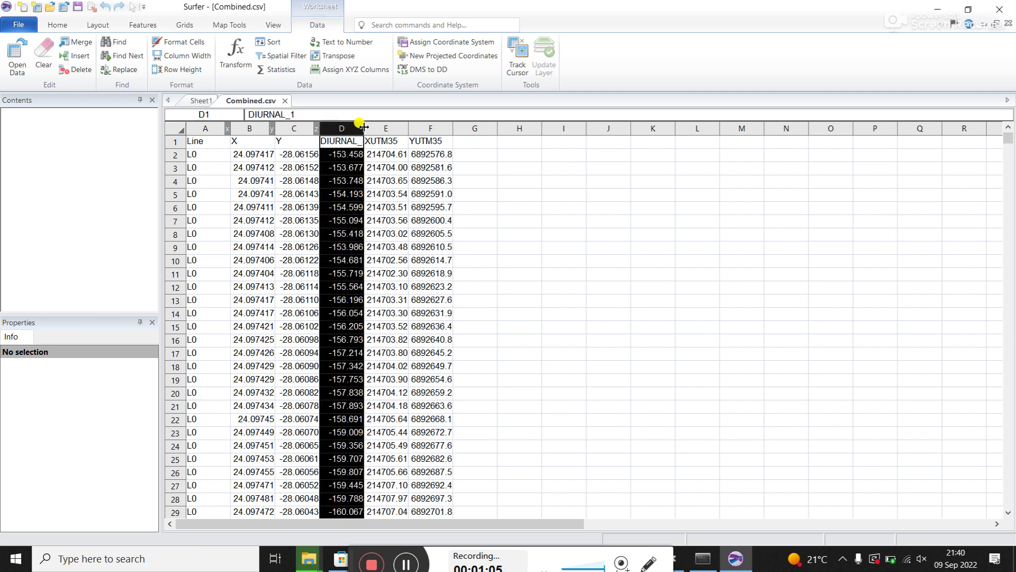
left_click_drag(364, 127, 395, 123)
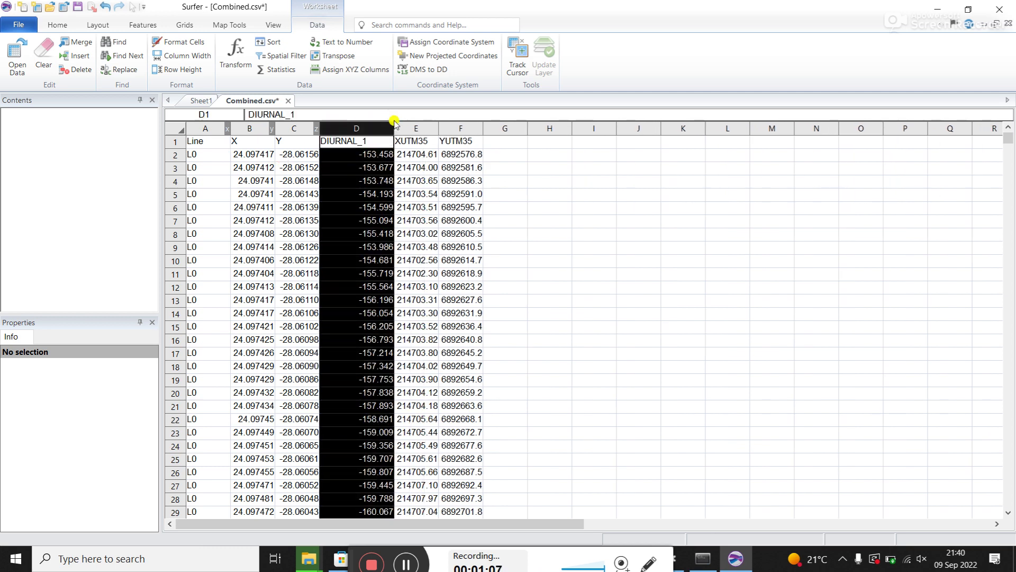
left_click(418, 128)
left_click(456, 124)
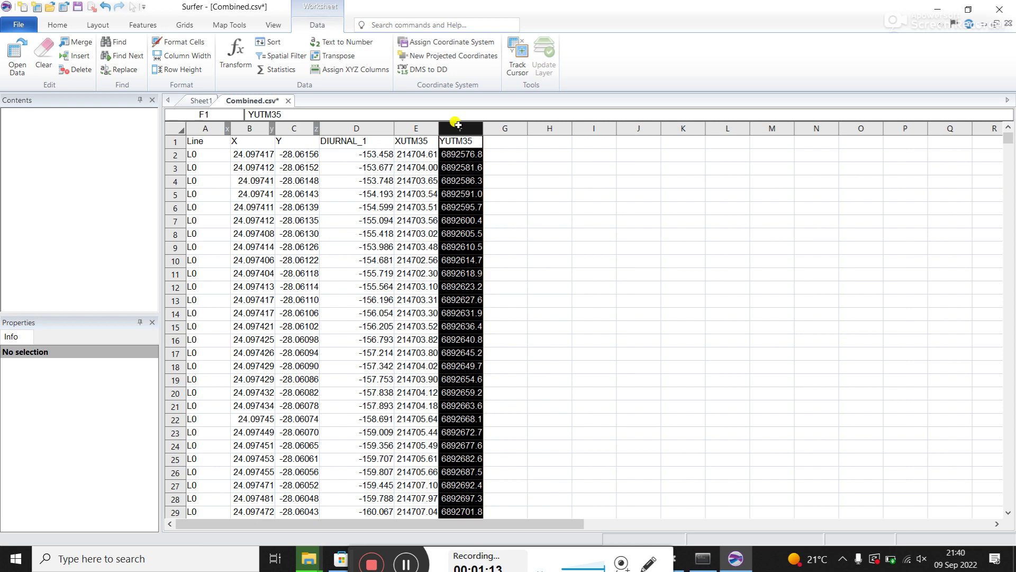
left_click(431, 170)
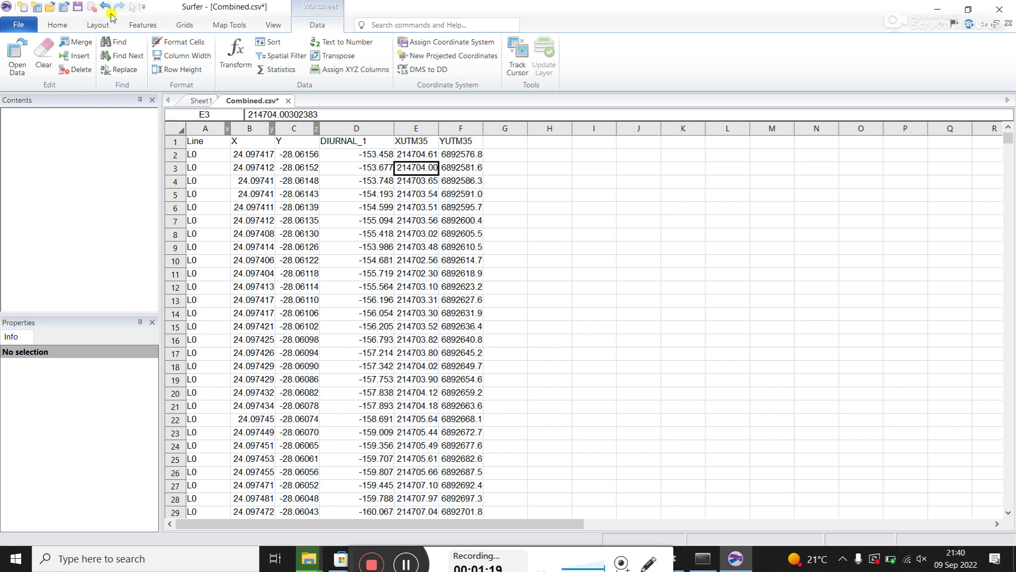
Start gridding data with the Minimum Curvature method and choose the Kimberlite Combined.csv file as the dataset.
left_click(65, 24)
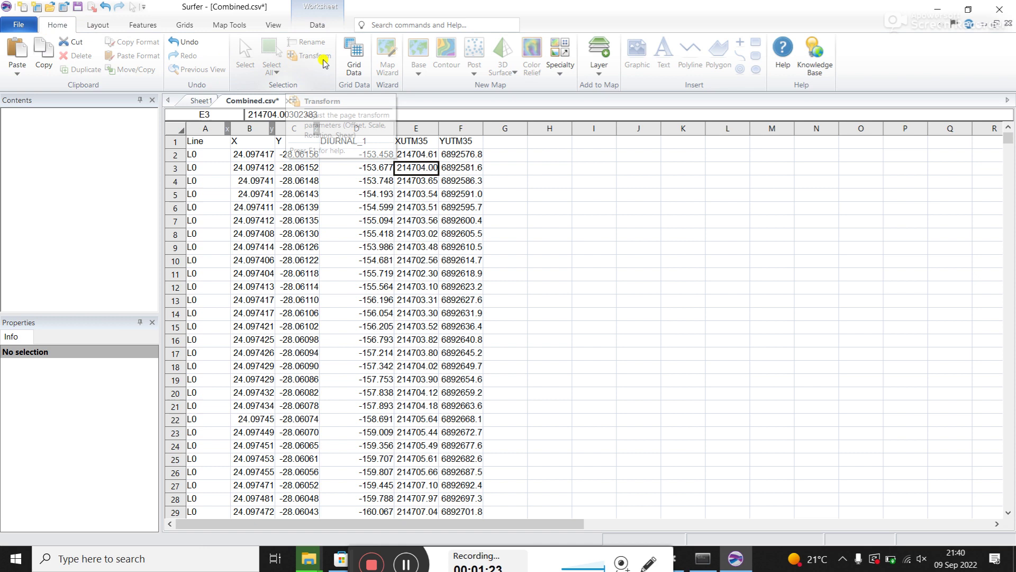
left_click(349, 64)
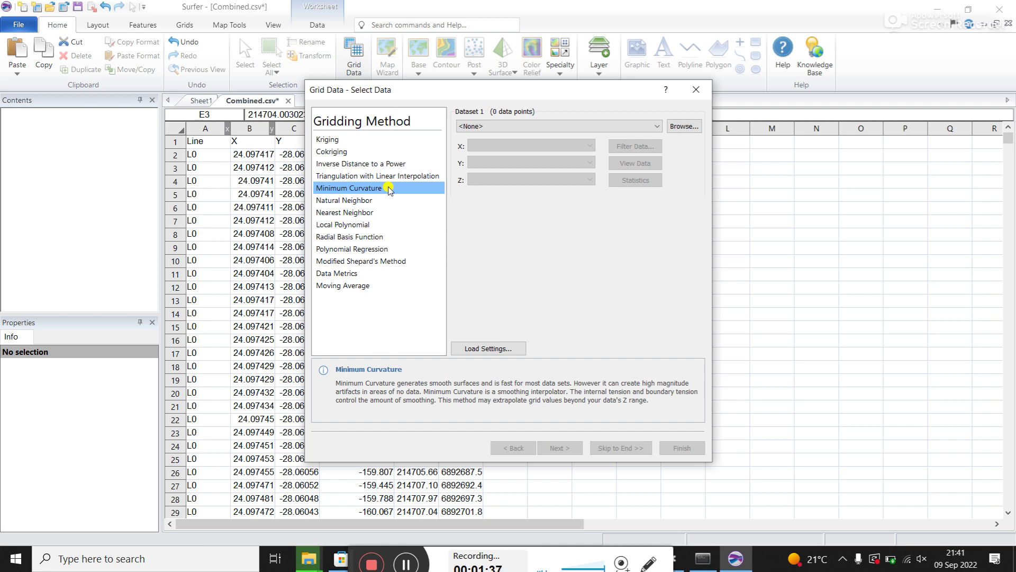
left_click(597, 126)
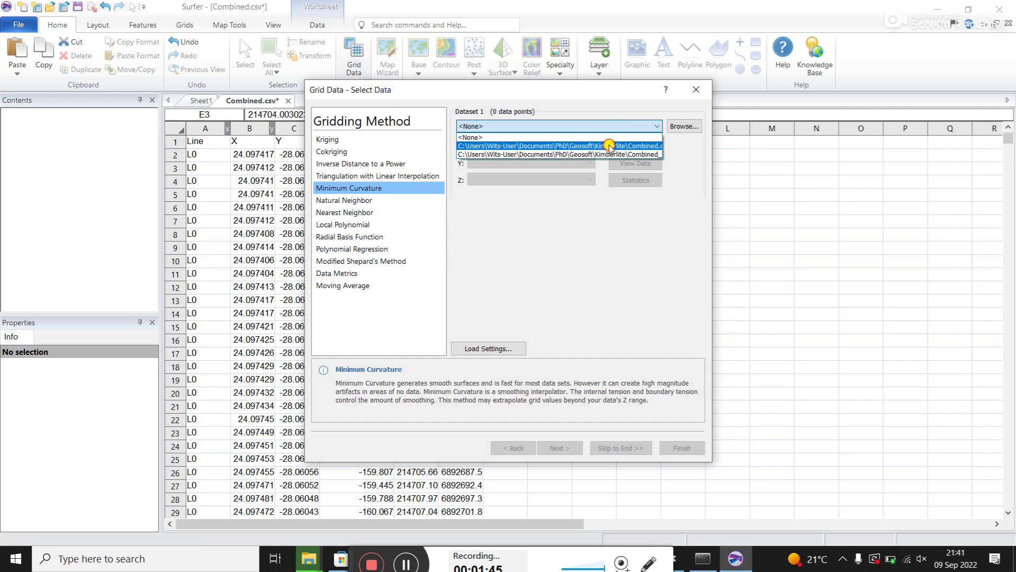
left_click(608, 146)
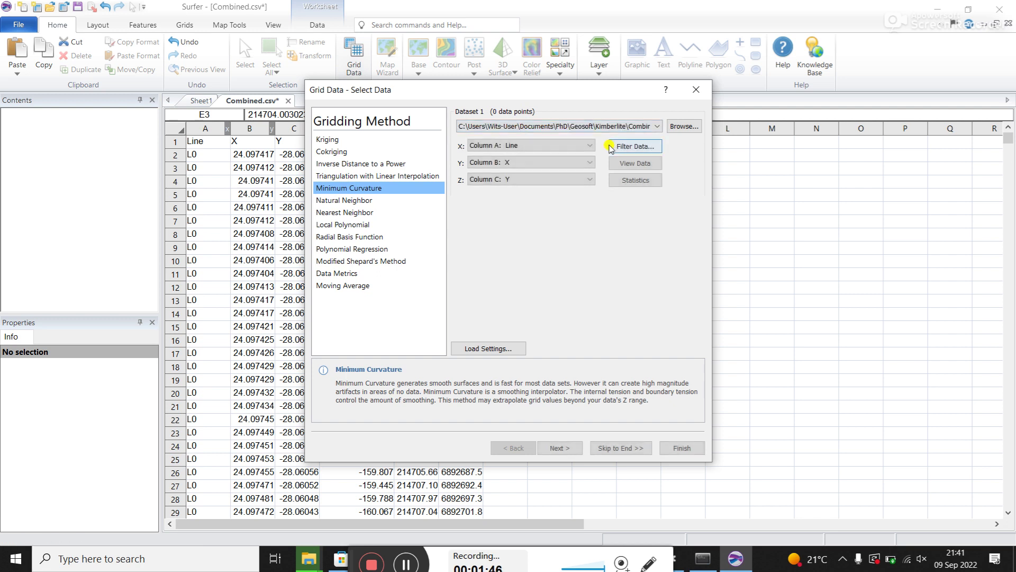
Assign the gridding columns: XUTM35 to X, YUTM35 to Y and DIURNAL_1 to Z.
left_click(563, 147)
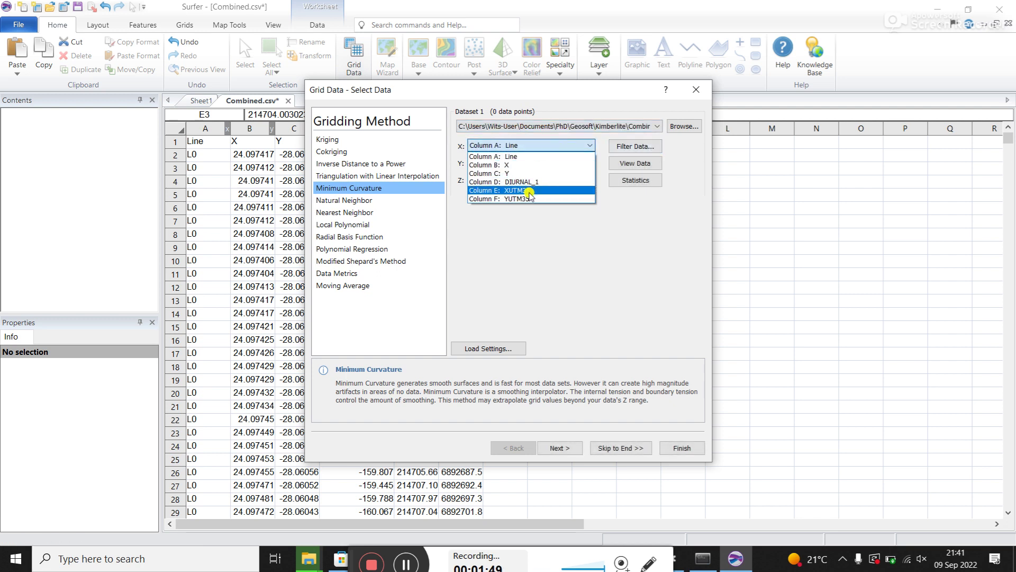
left_click(530, 192)
left_click(545, 163)
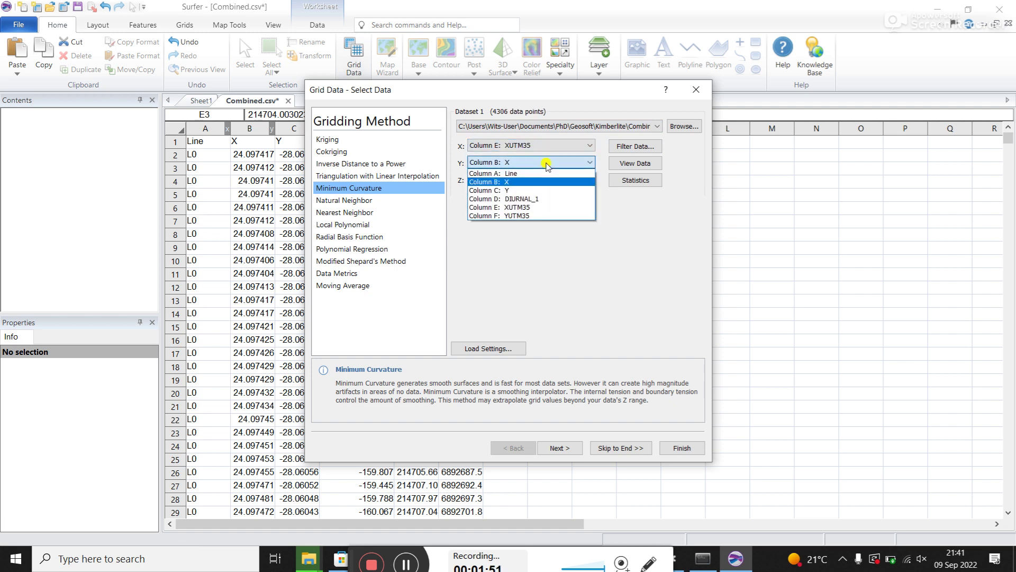
left_click(520, 216)
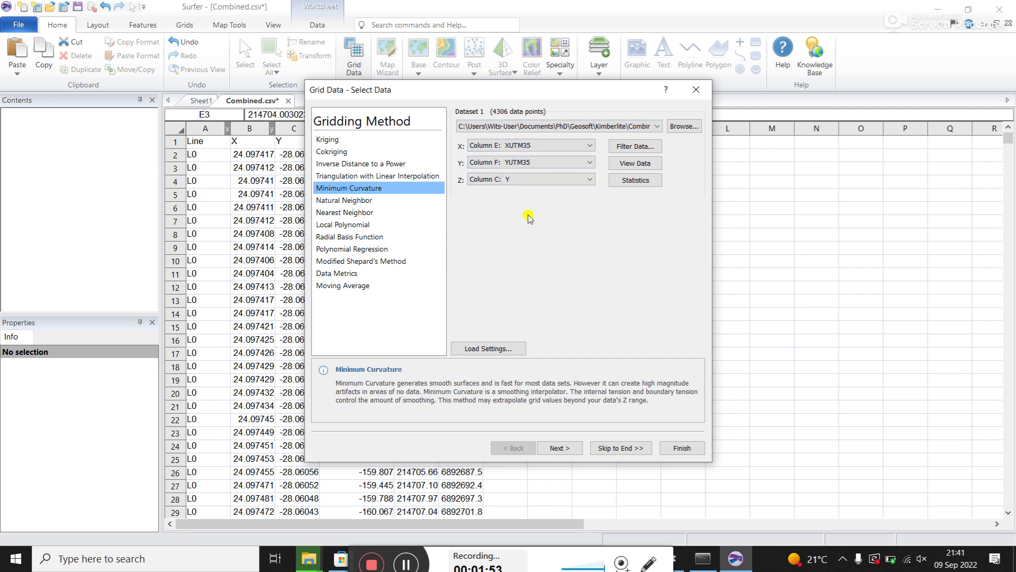
left_click(539, 180)
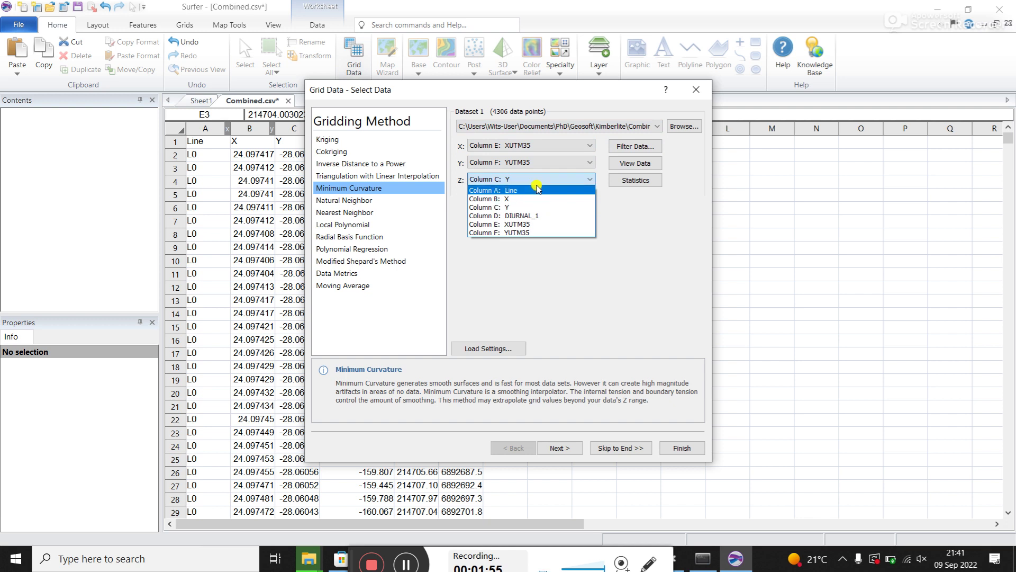
left_click(526, 216)
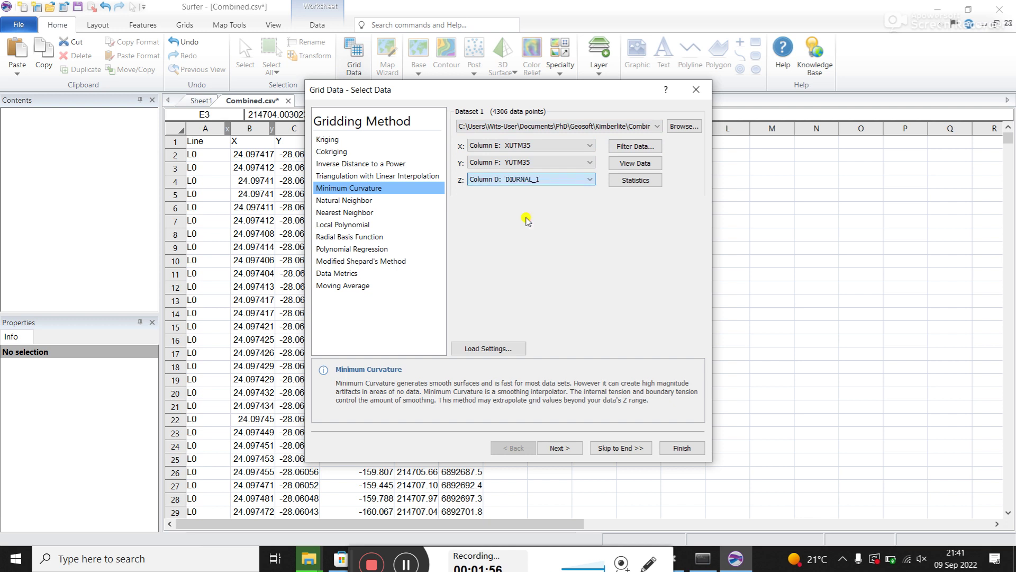
Accept the default minimum curvature options, go through to cross validation, and finish the gridding by replacing the existing Combined.grd.
left_click(569, 451)
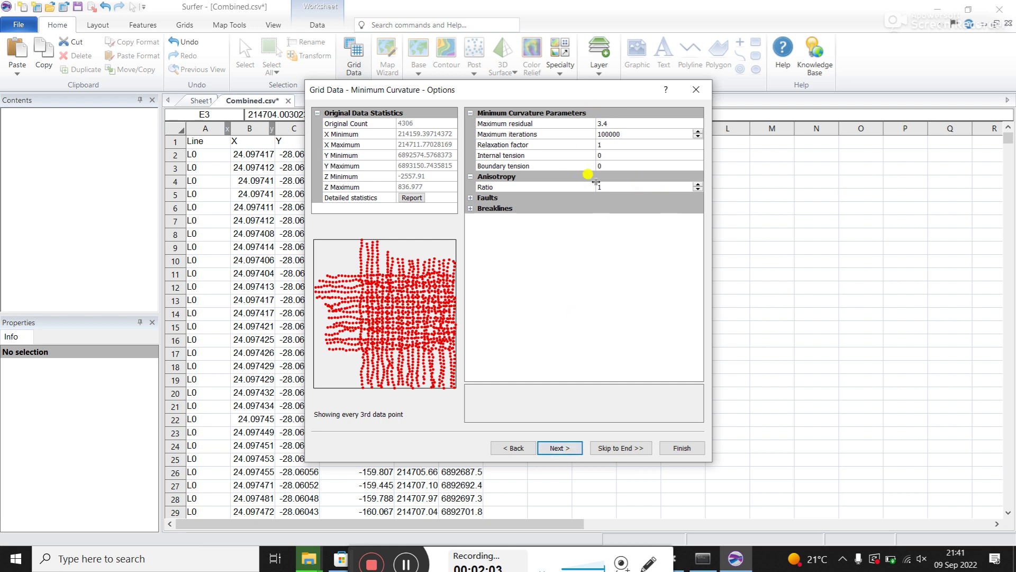
left_click(558, 447)
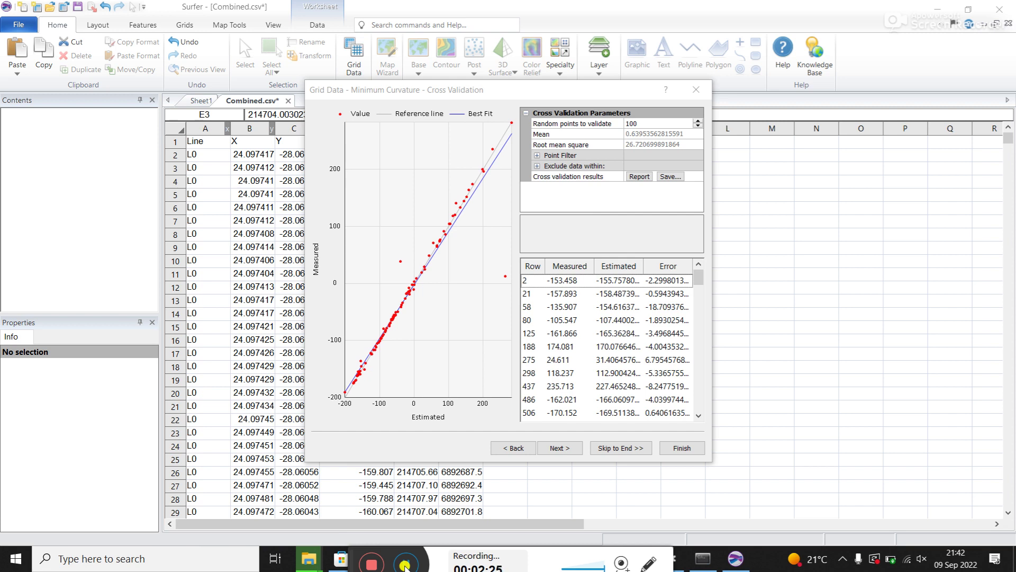
left_click(683, 451)
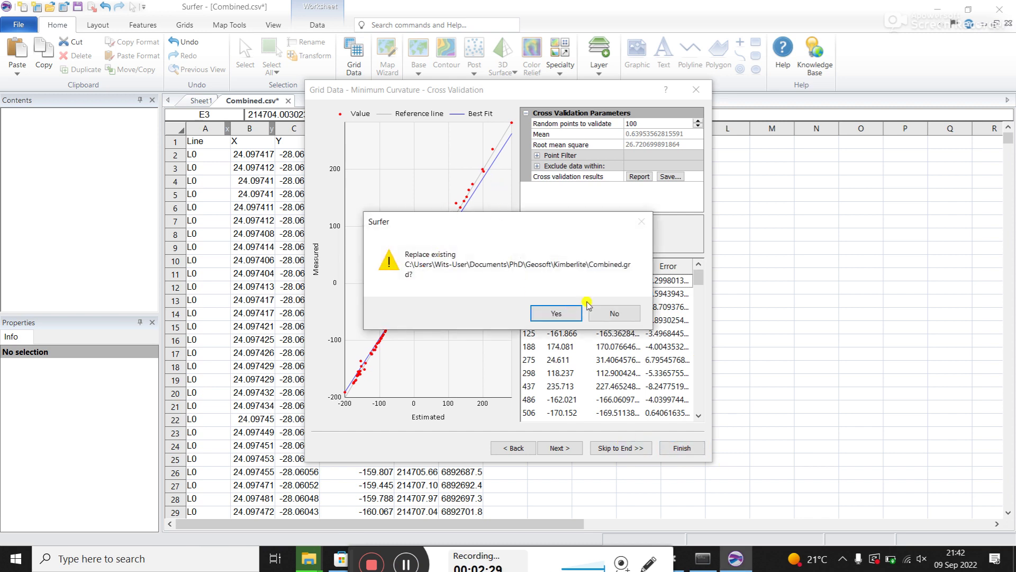
left_click(556, 312)
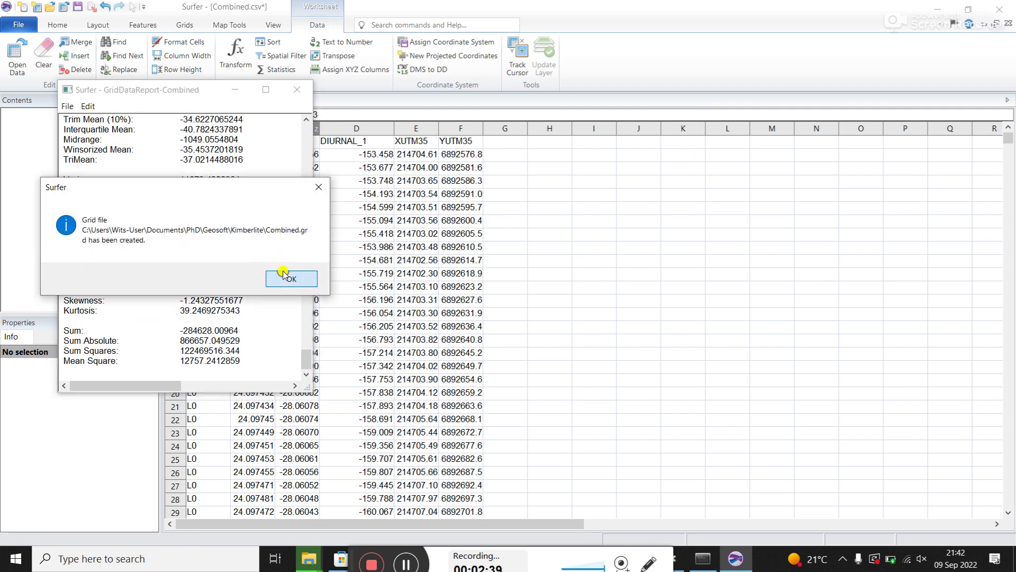
Dismiss the grid creation notice and close the gridding report without saving it.
left_click(287, 276)
left_click(311, 90)
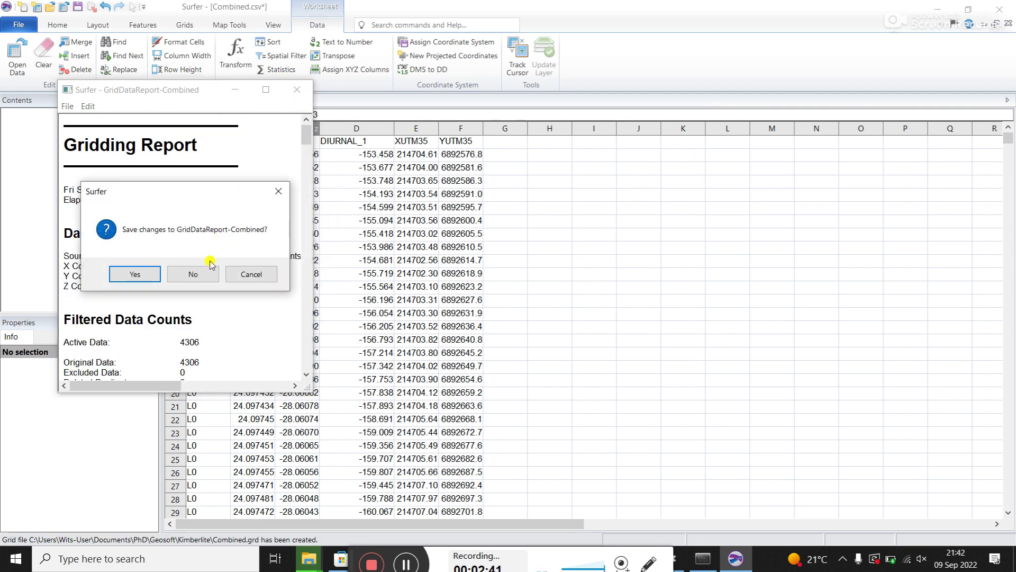
left_click(194, 274)
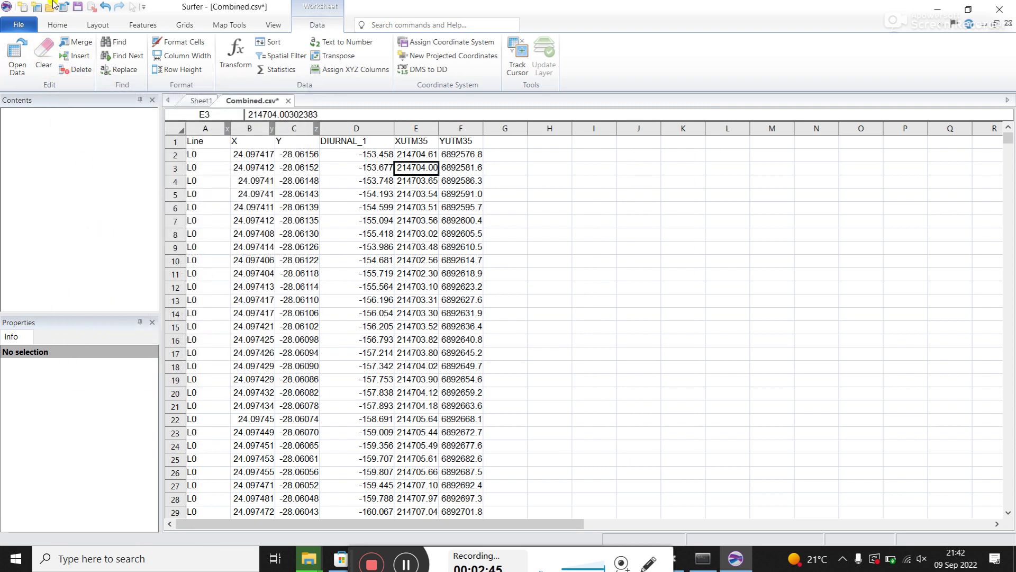
left_click(50, 25)
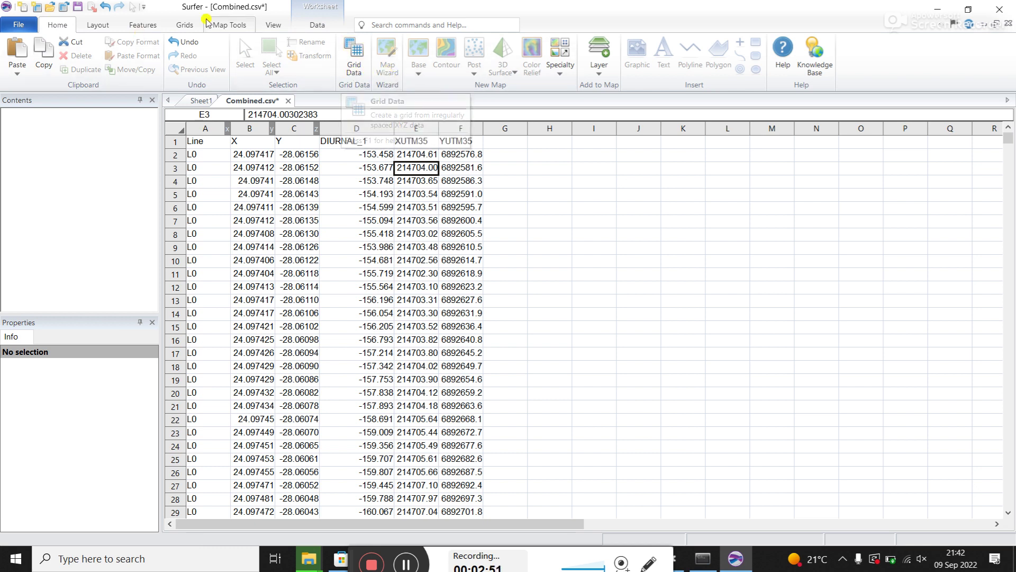
left_click(225, 26)
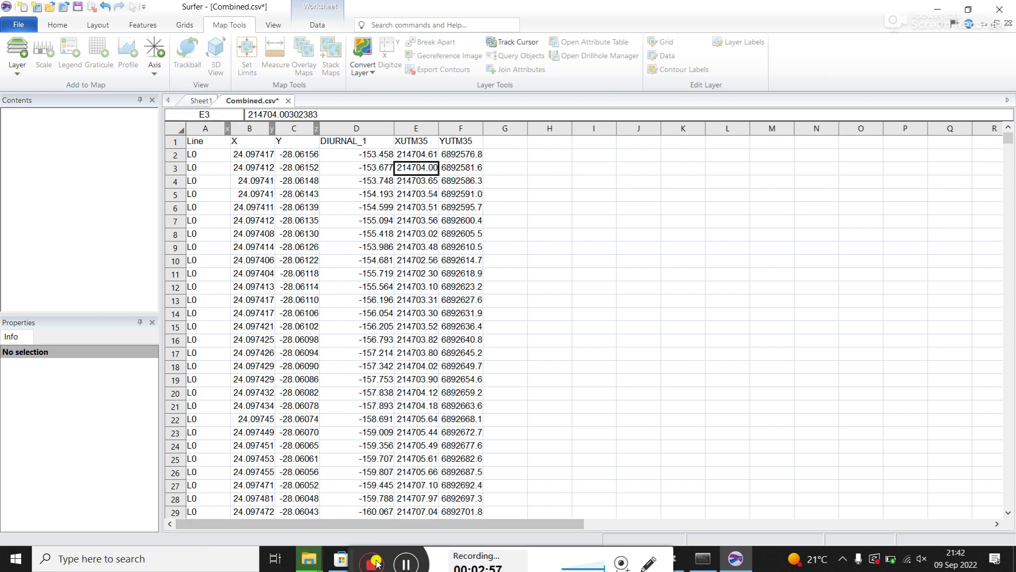
left_click(401, 566)
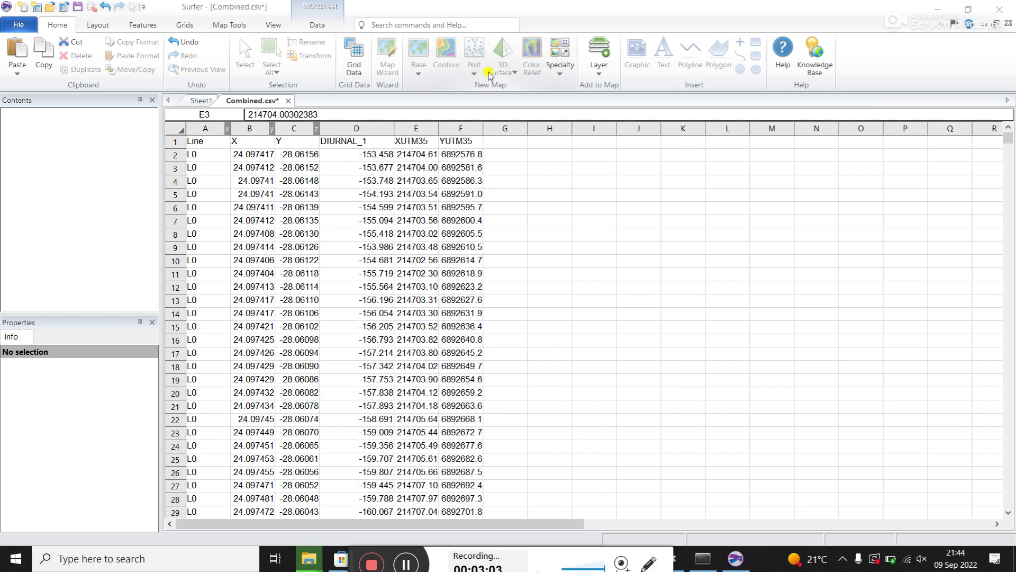
Create a new plot document and close the empty Sheet1 worksheet.
left_click(14, 29)
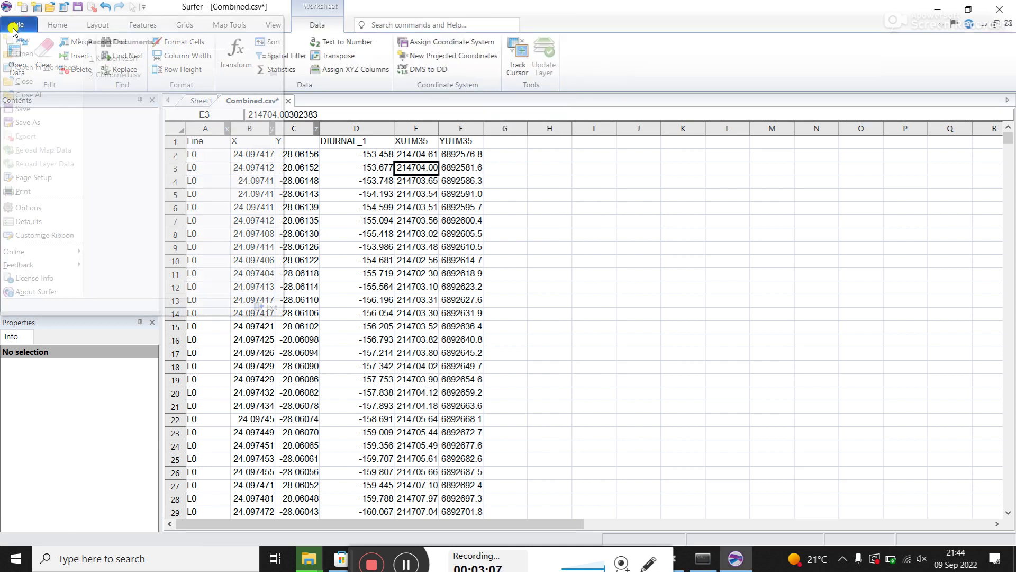
mouse_move(55, 45)
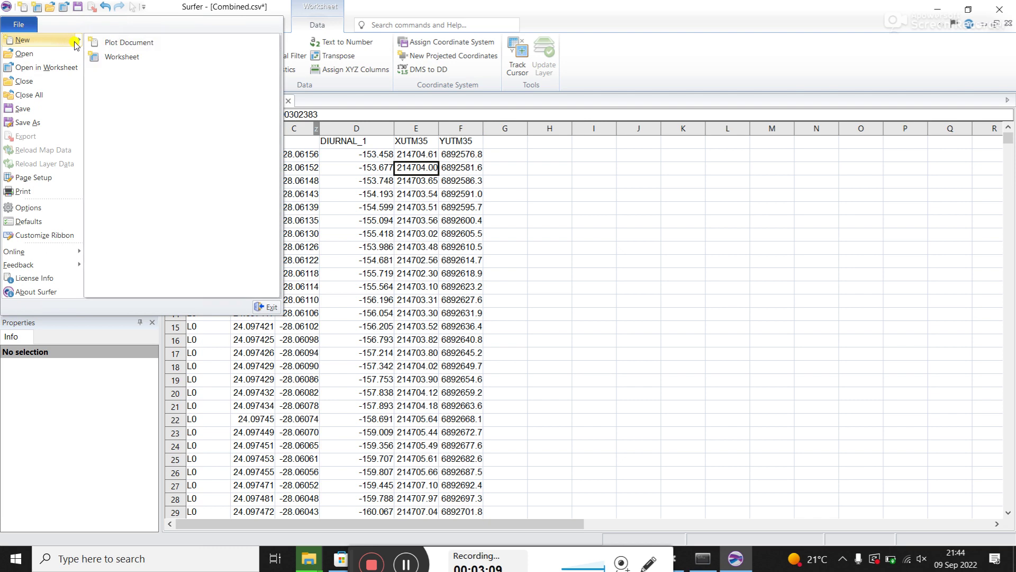
left_click(115, 44)
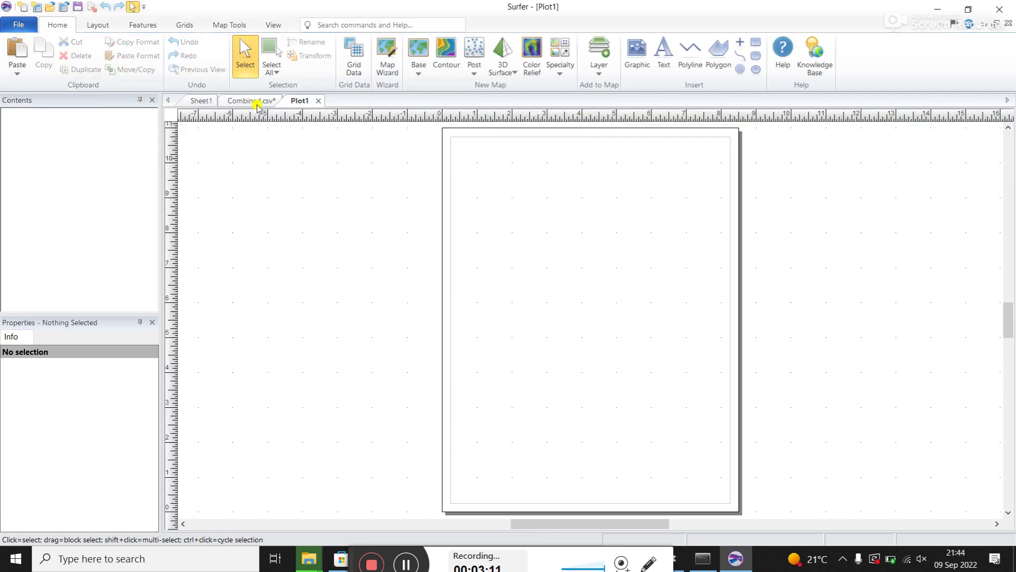
left_click(201, 102)
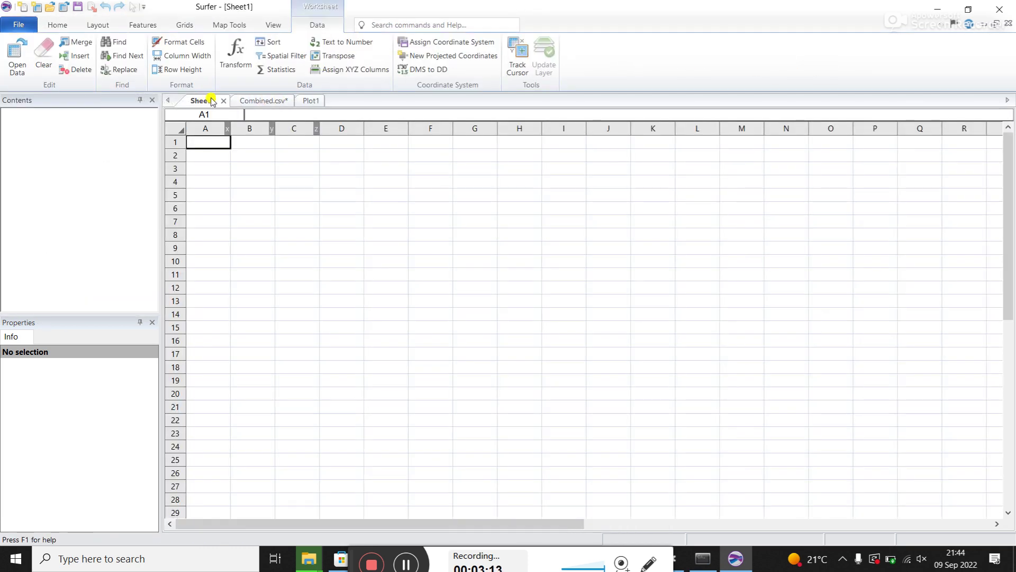
left_click(225, 103)
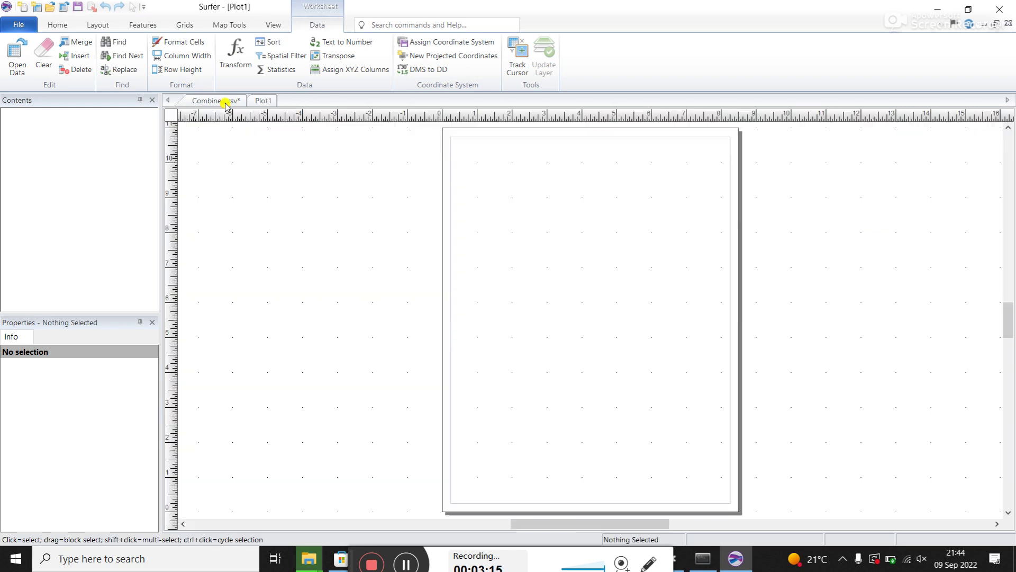
left_click(225, 103)
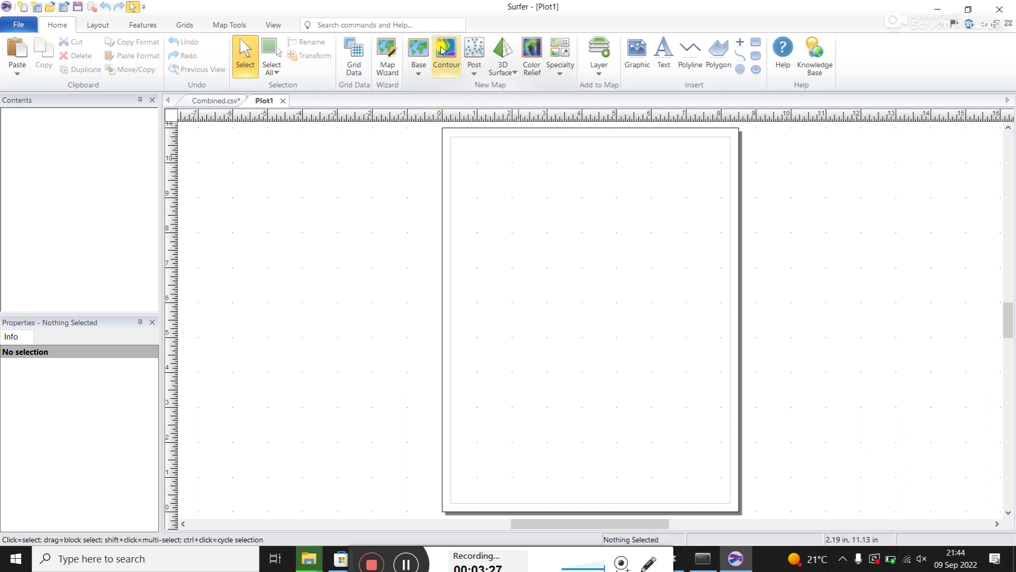
Create a color relief map from Combined.grd in the Kimberlite folder.
left_click(533, 50)
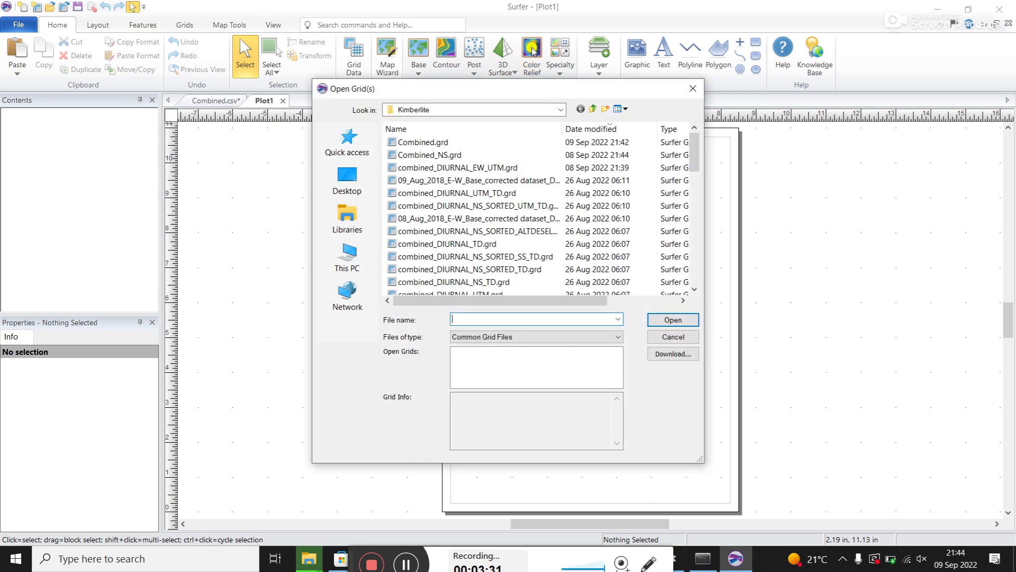
left_click(428, 143)
scroll(423, 143, "right", 1)
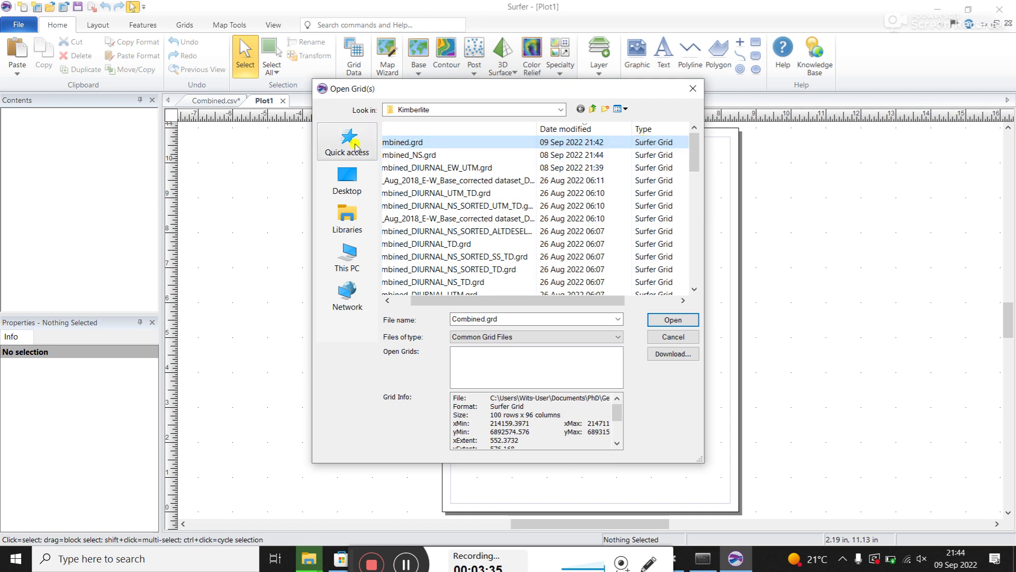
double_click(414, 143)
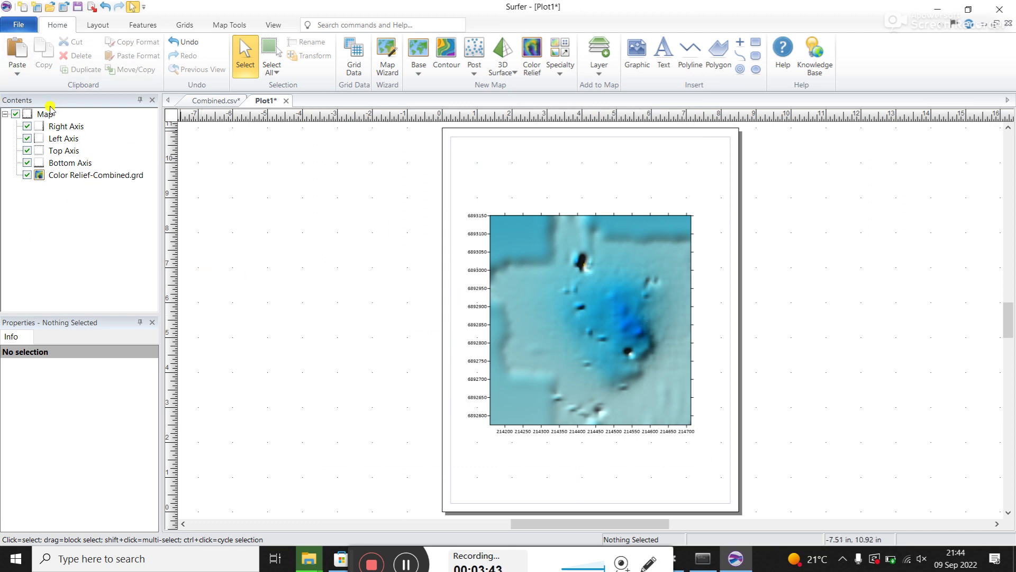
Set the colors of the Color Relief-Combined.grd layer to the Rainbow preset.
left_click(97, 175)
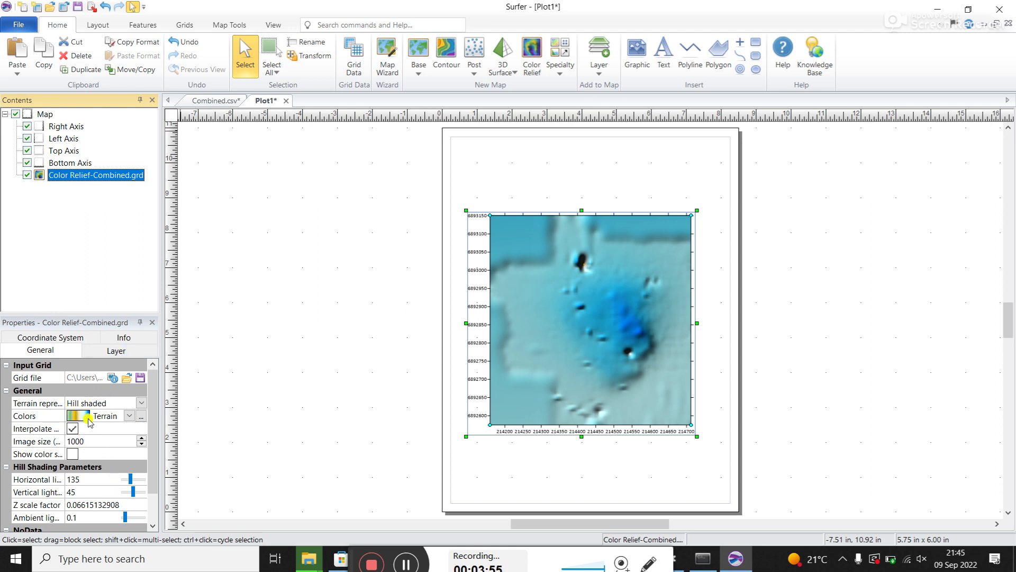
left_click(129, 418)
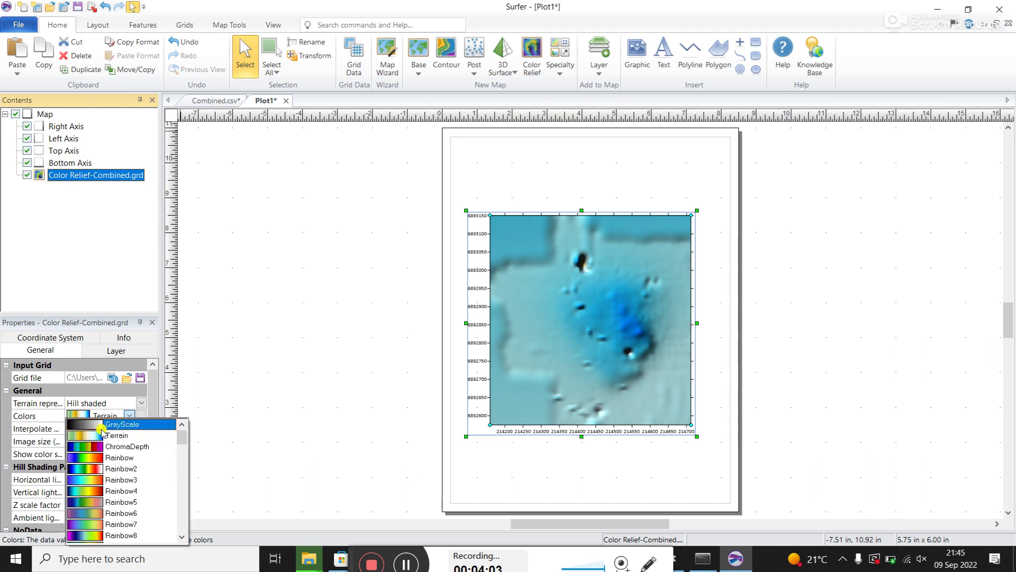
left_click(133, 458)
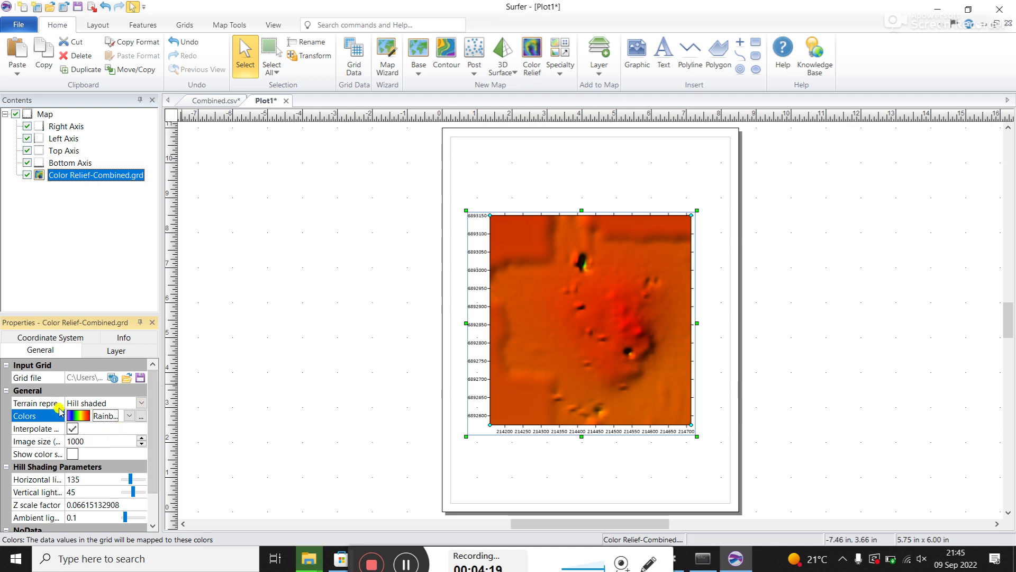
Try the Color only and Reflectance terrain representations on the color relief layer, and return it to Hill shaded.
left_click(141, 405)
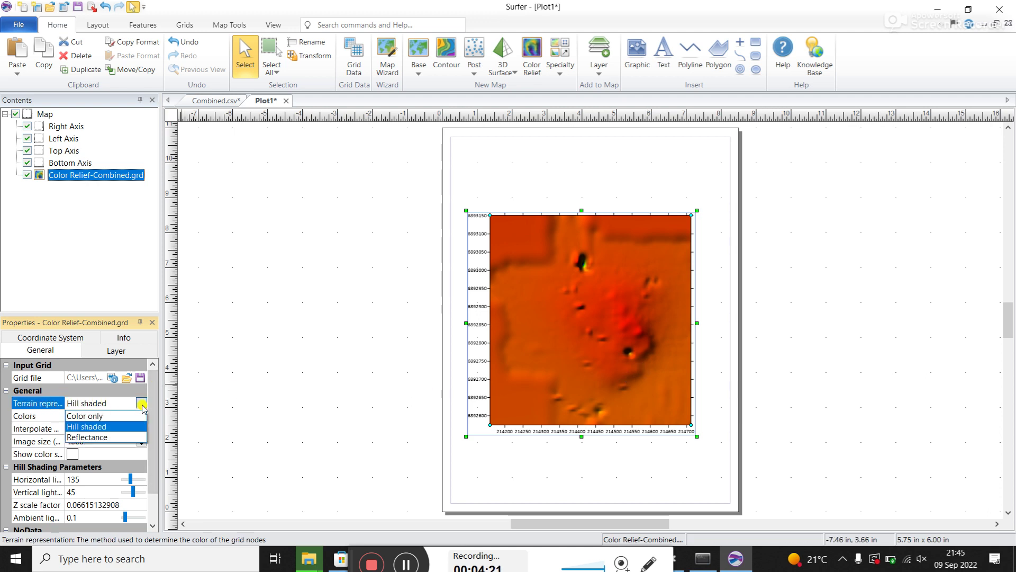
left_click(129, 417)
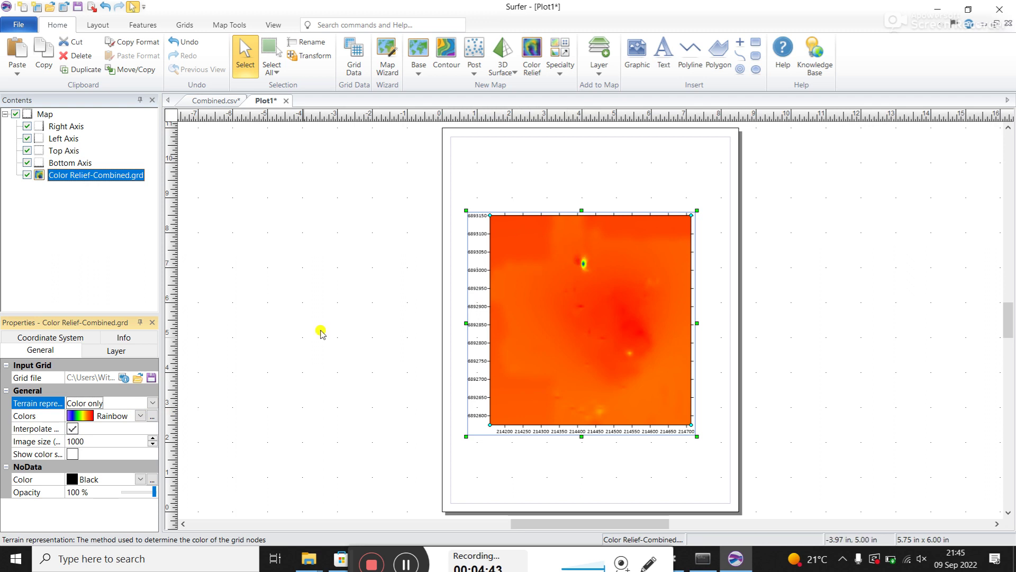
left_click(152, 402)
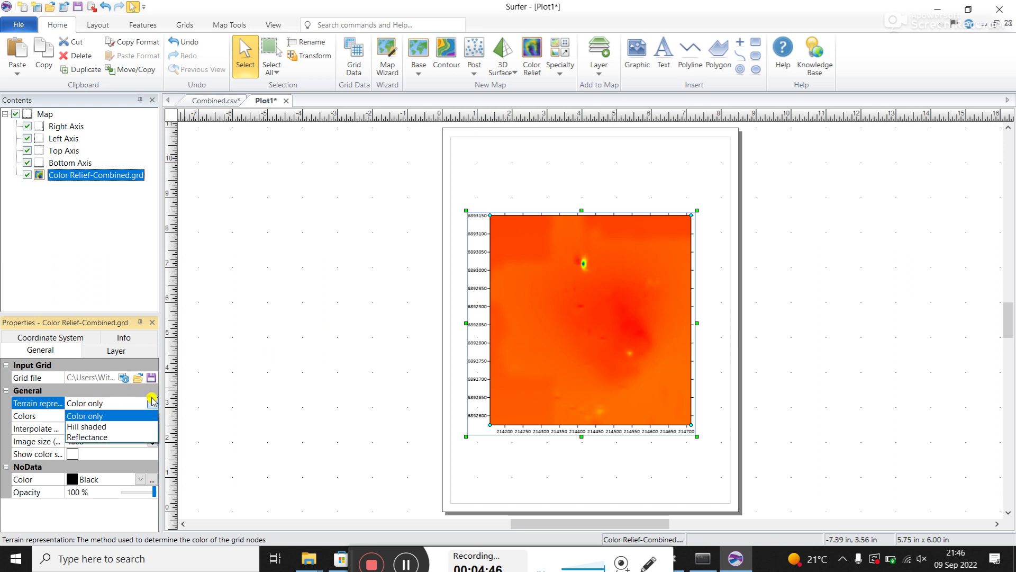
left_click(101, 437)
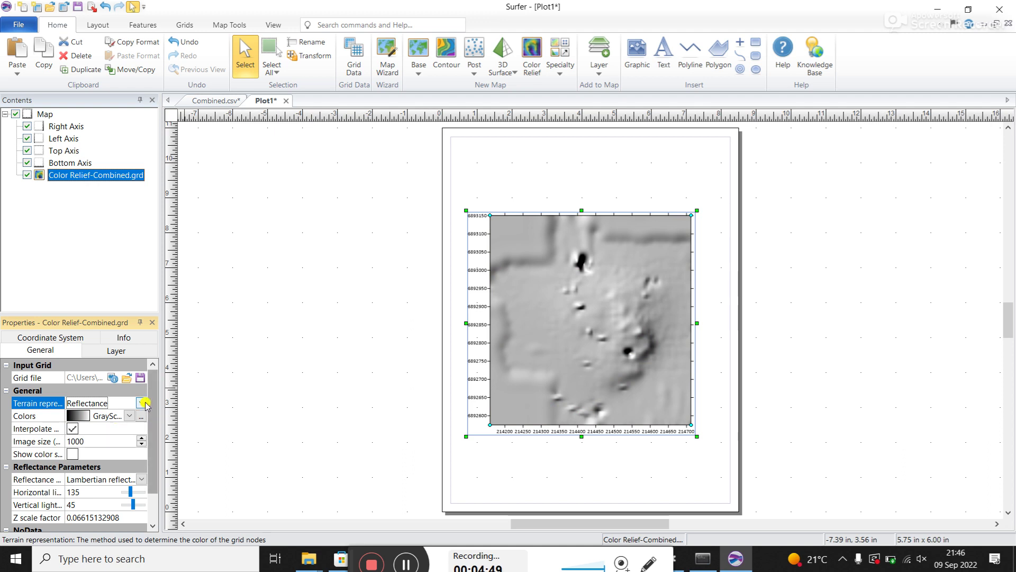
left_click(141, 403)
left_click(98, 426)
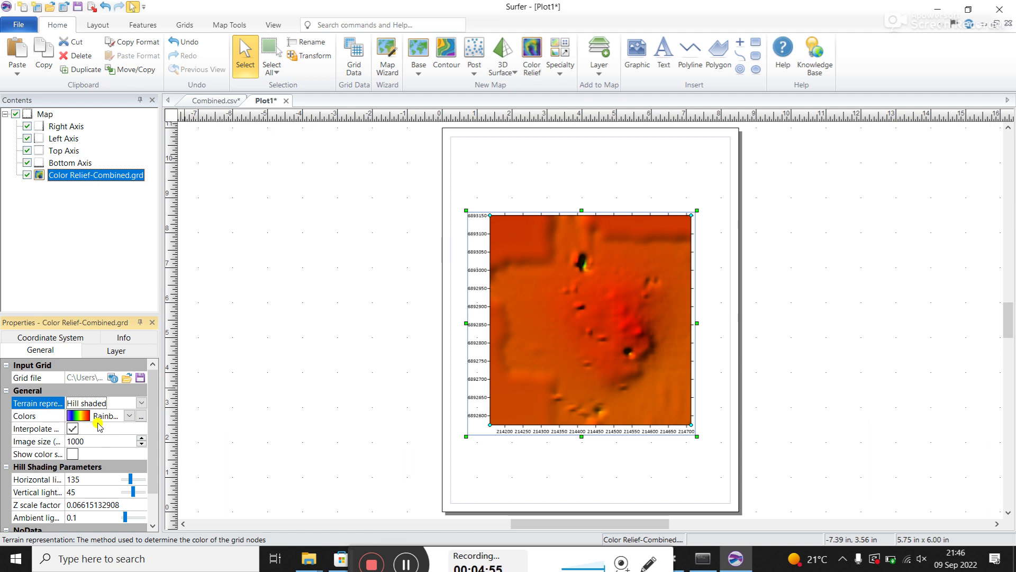
Open the colormap editor for the color relief layer and examine where the data histogram falls along the color and opacity mapping.
left_click(141, 417)
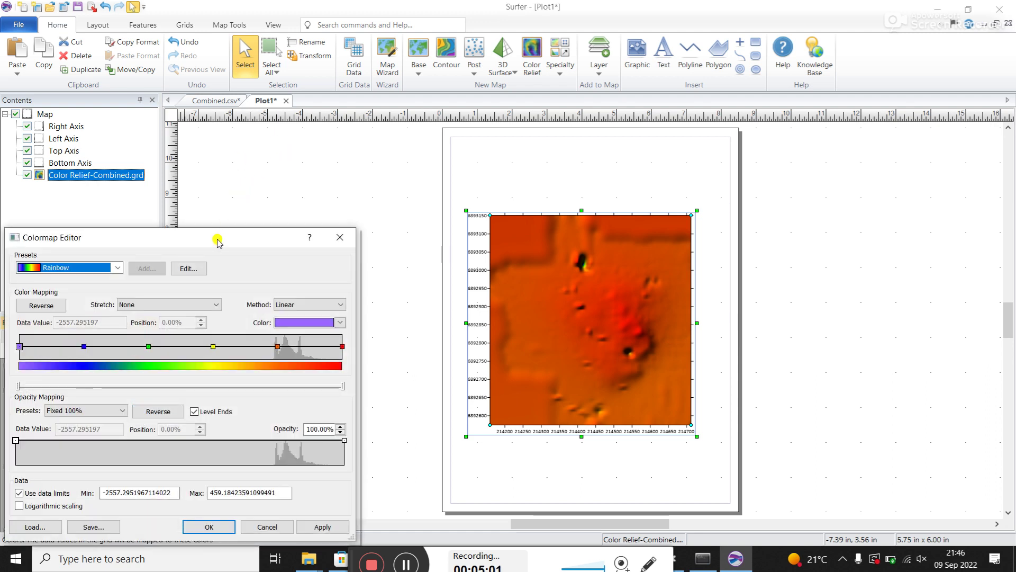
left_click_drag(218, 239, 252, 159)
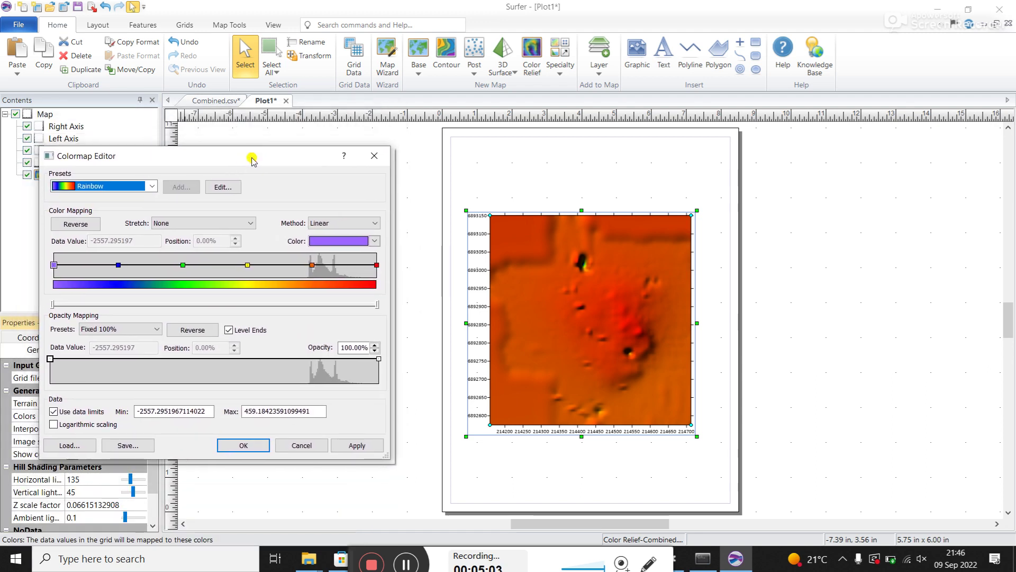
left_click(307, 273)
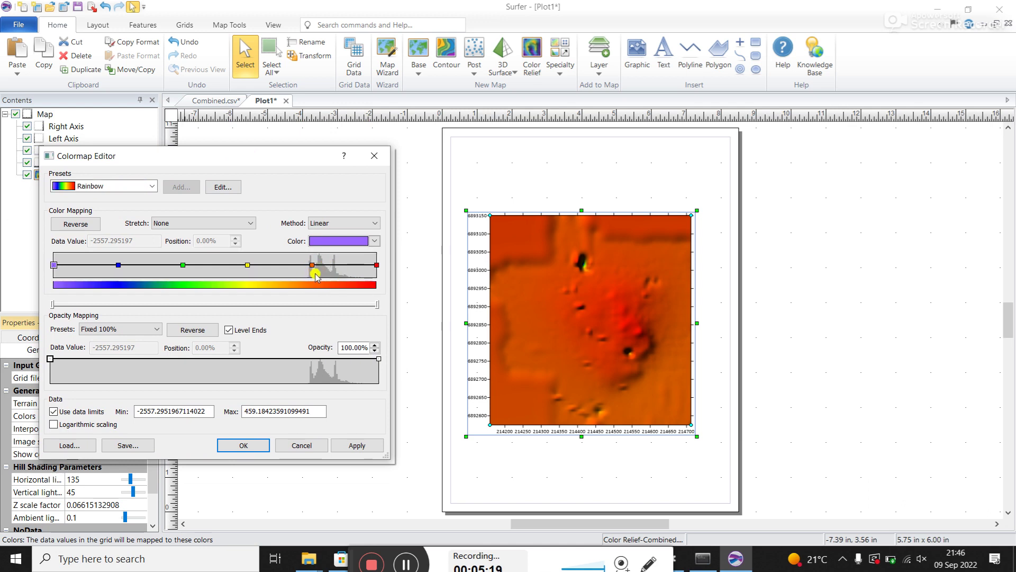
left_click(311, 286)
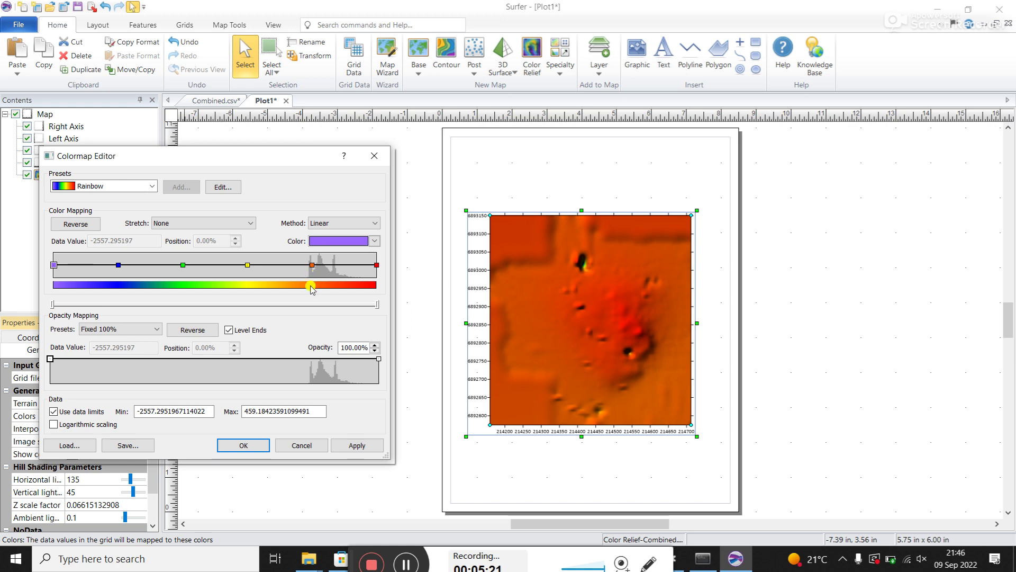
left_click_drag(312, 288, 334, 288)
left_click(312, 380)
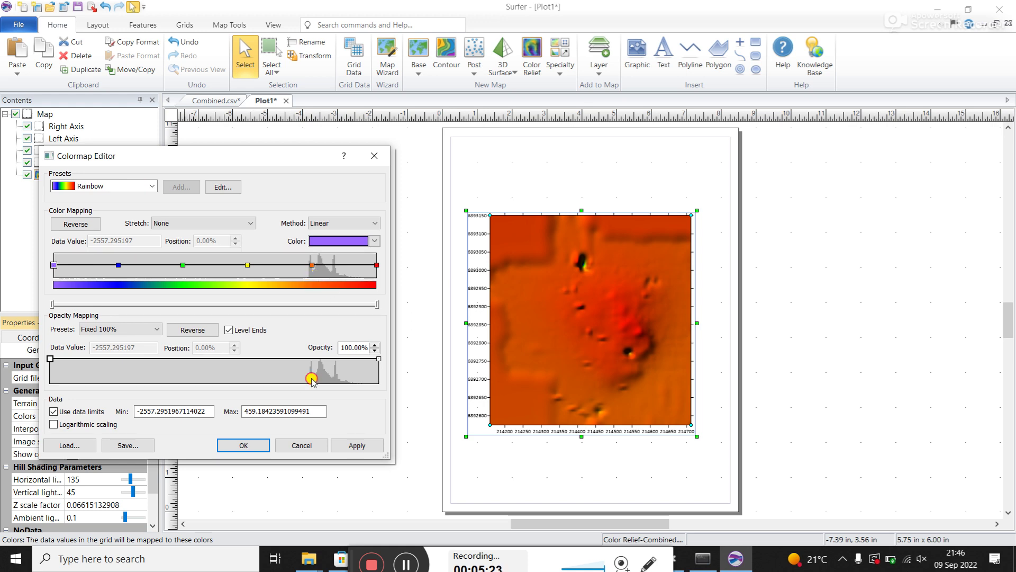
left_click(53, 373)
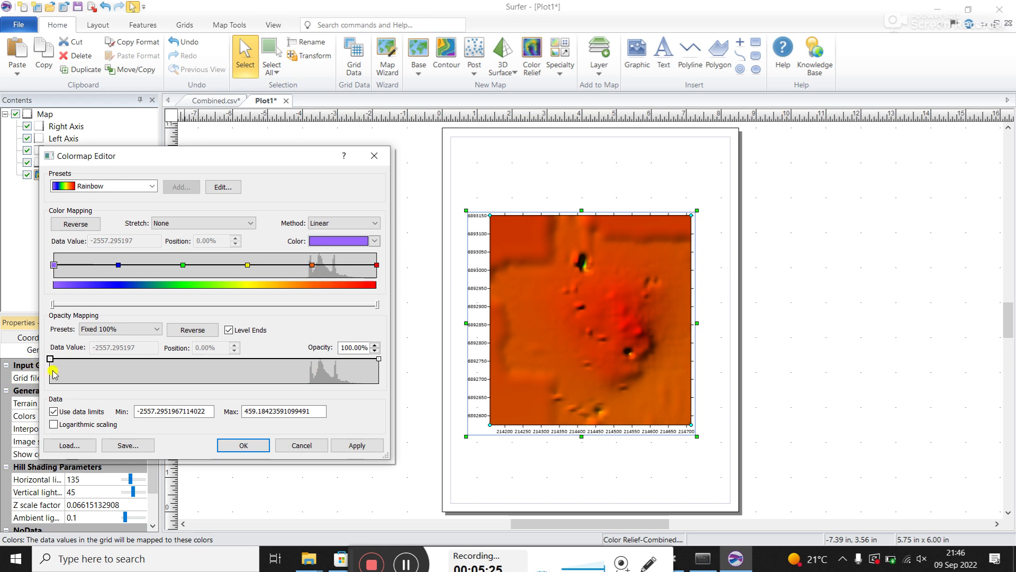
left_click_drag(51, 362, 120, 355)
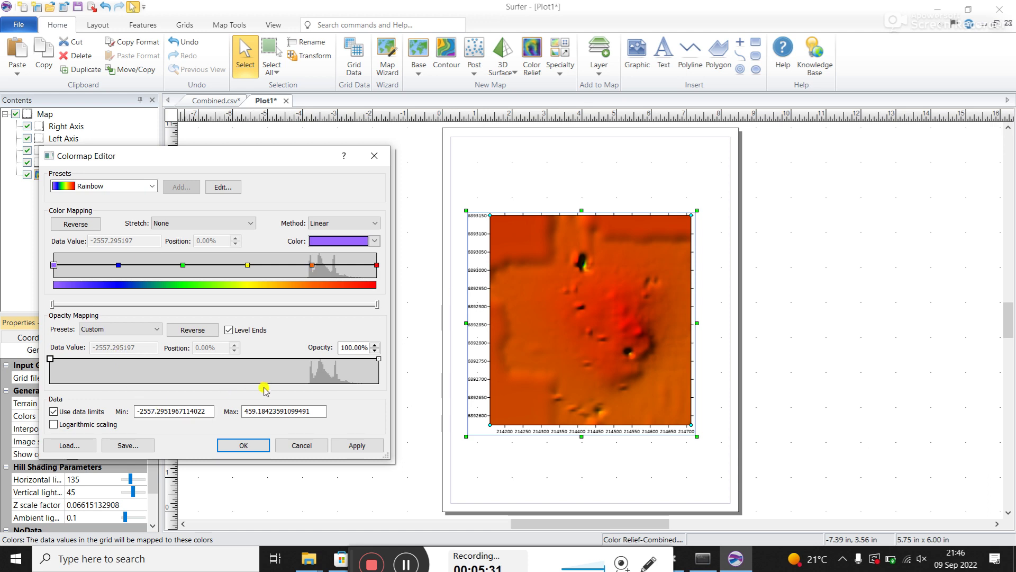
Set the colormap data range to a minimum of 0 and a maximum of 200, and apply it to the map.
left_click_drag(140, 411, 236, 417)
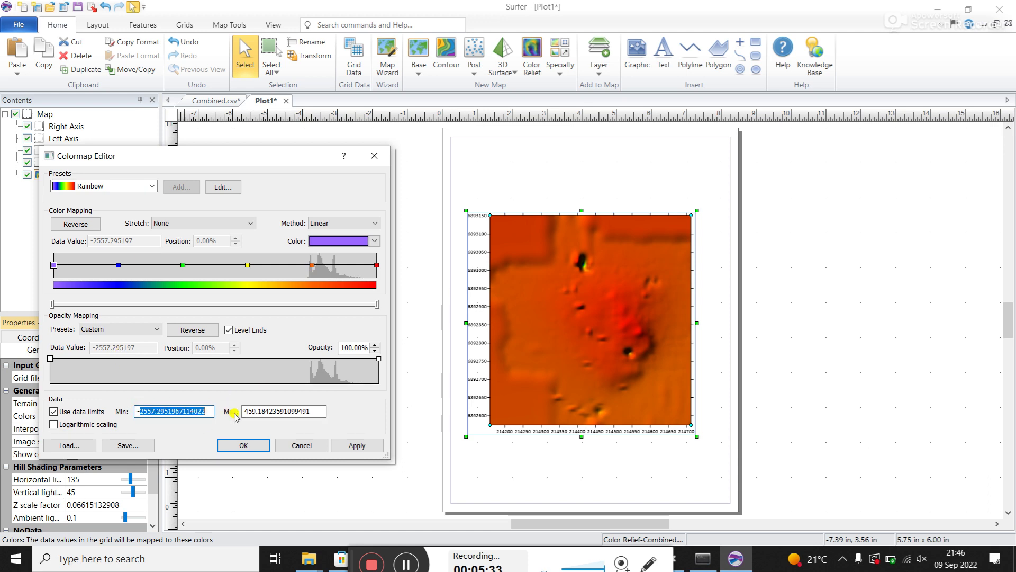
key("BackSpace")
key("BackSpace")
type("0")
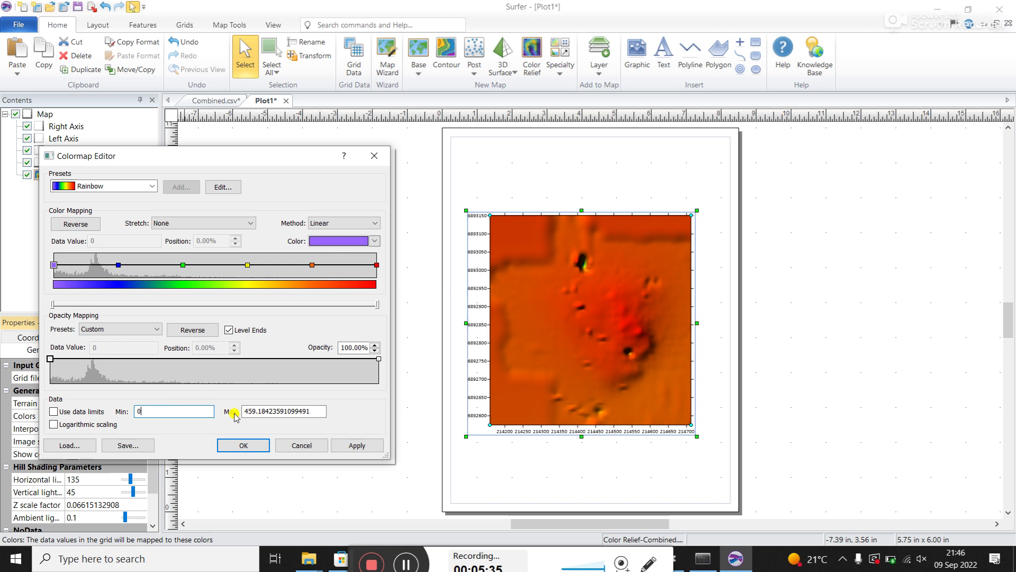
left_click_drag(236, 417, 324, 411)
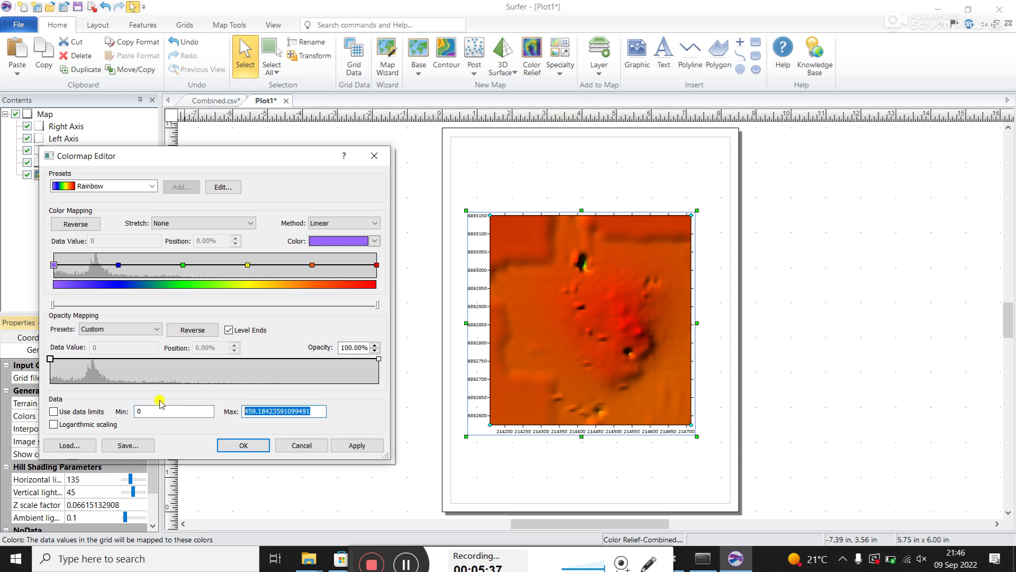
type("200")
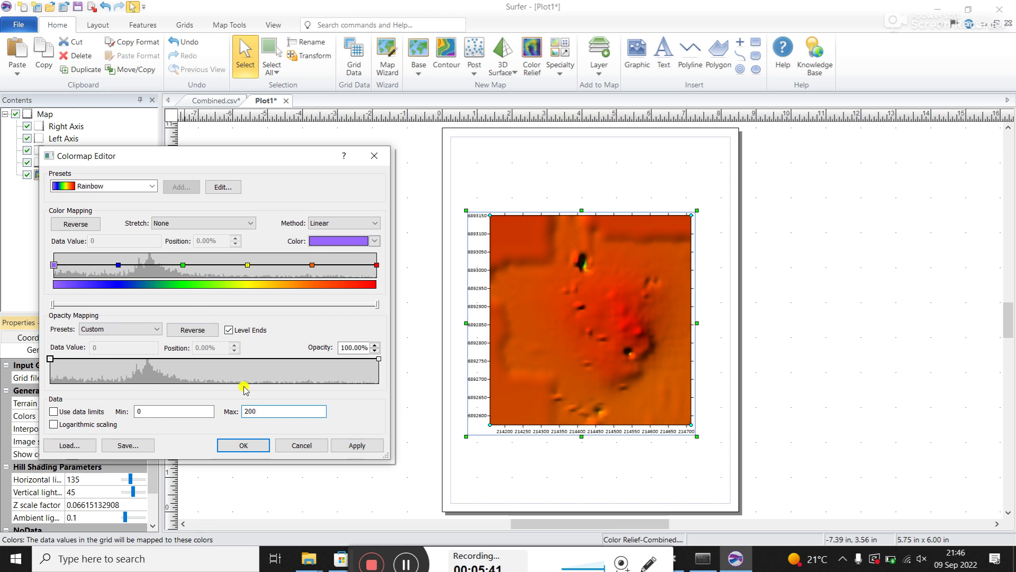
left_click(353, 446)
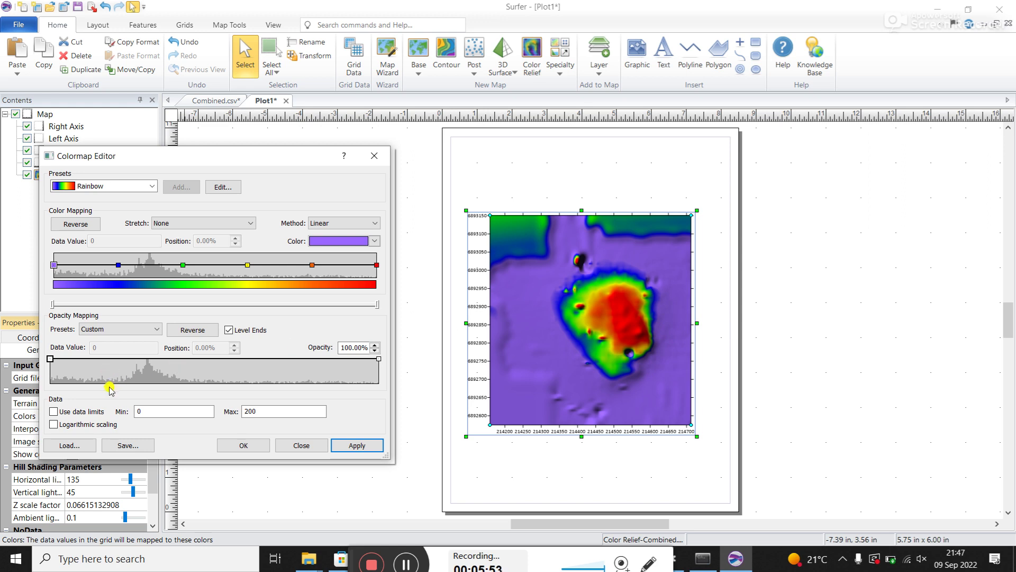
Try a colormap data range with a minimum of 40 and a maximum of 90, and apply it to the map.
double_click(158, 412)
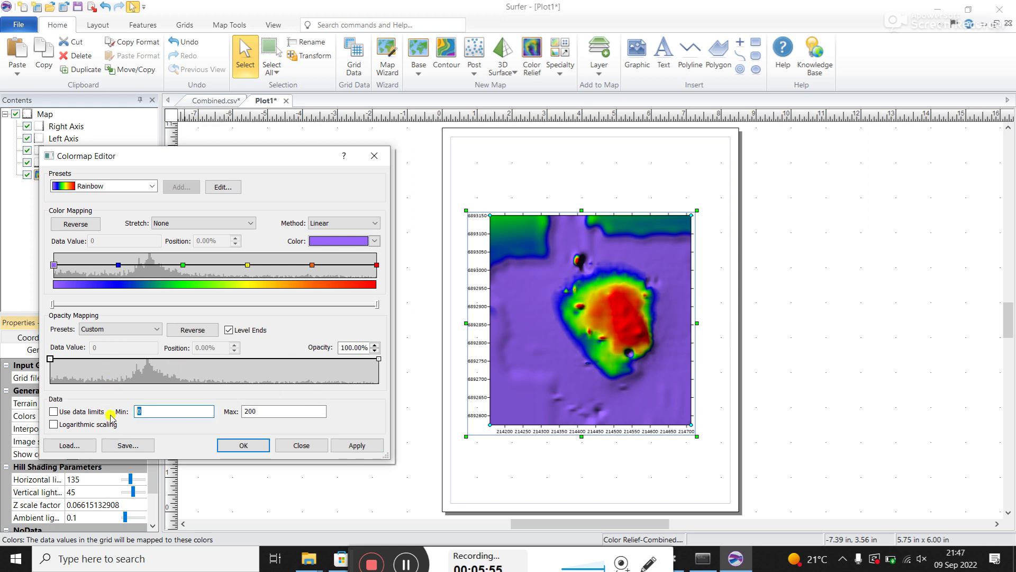
type("50")
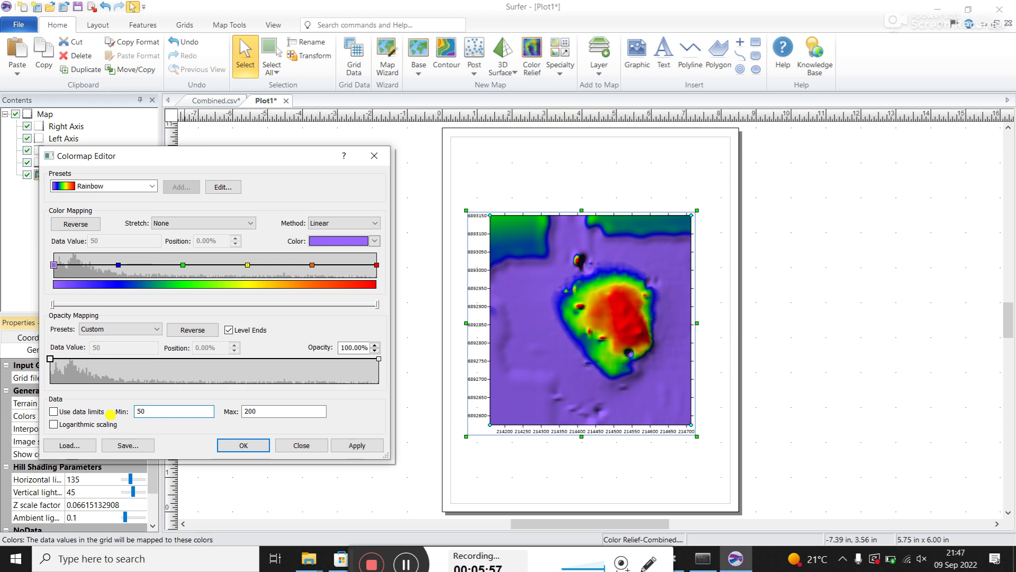
key("BackSpace")
type("40")
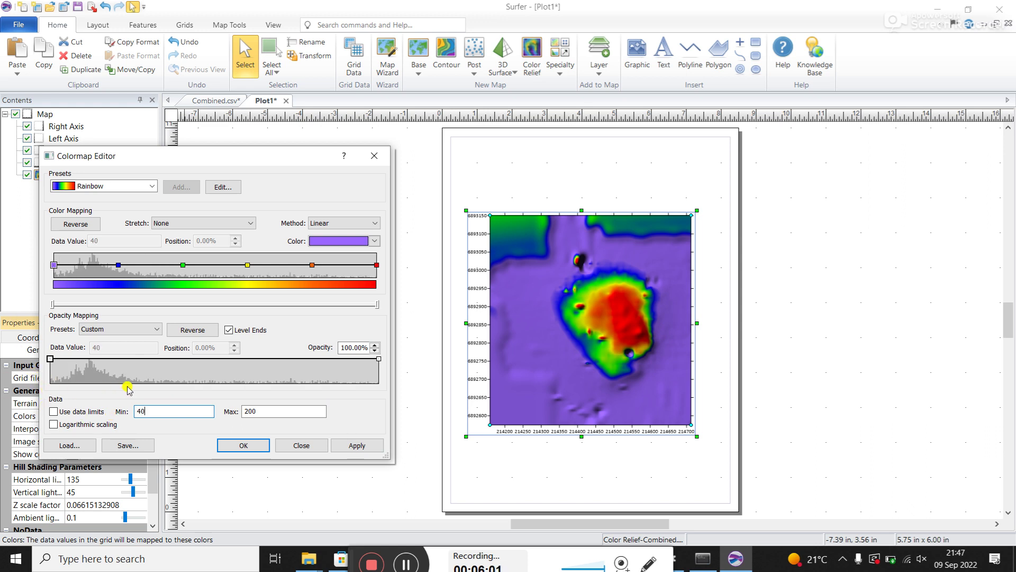
double_click(268, 409)
type("70")
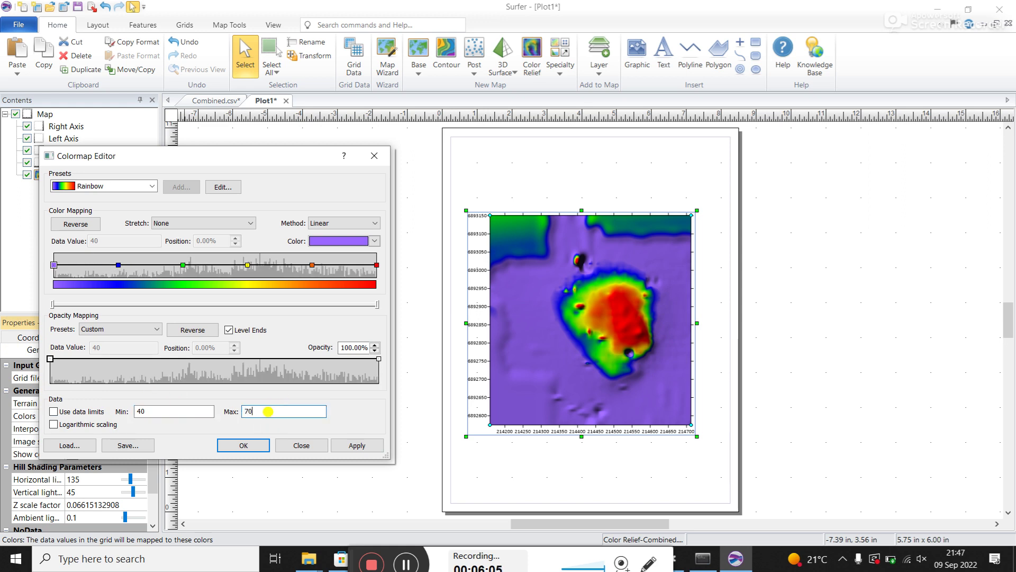
type("80")
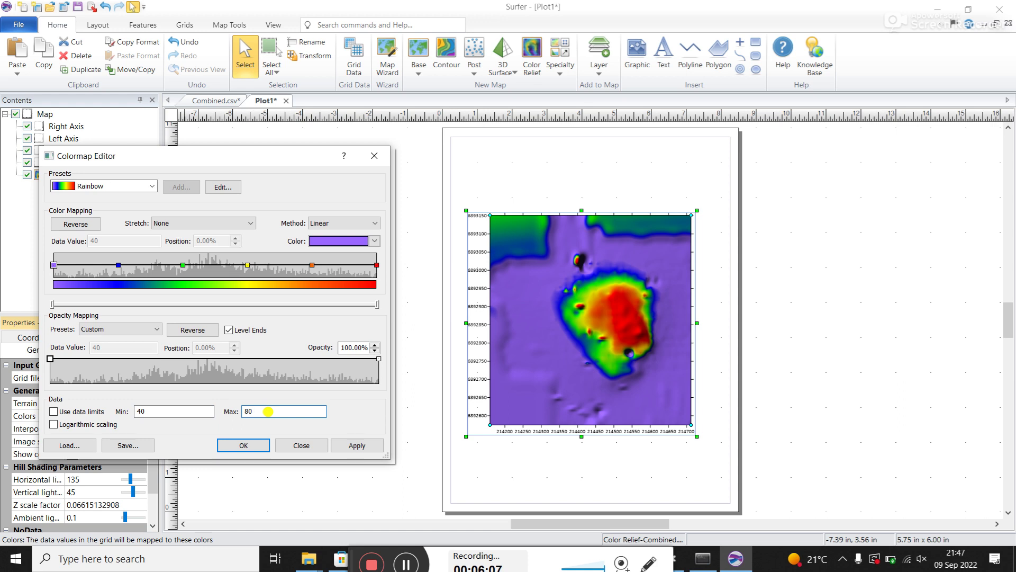
type("90")
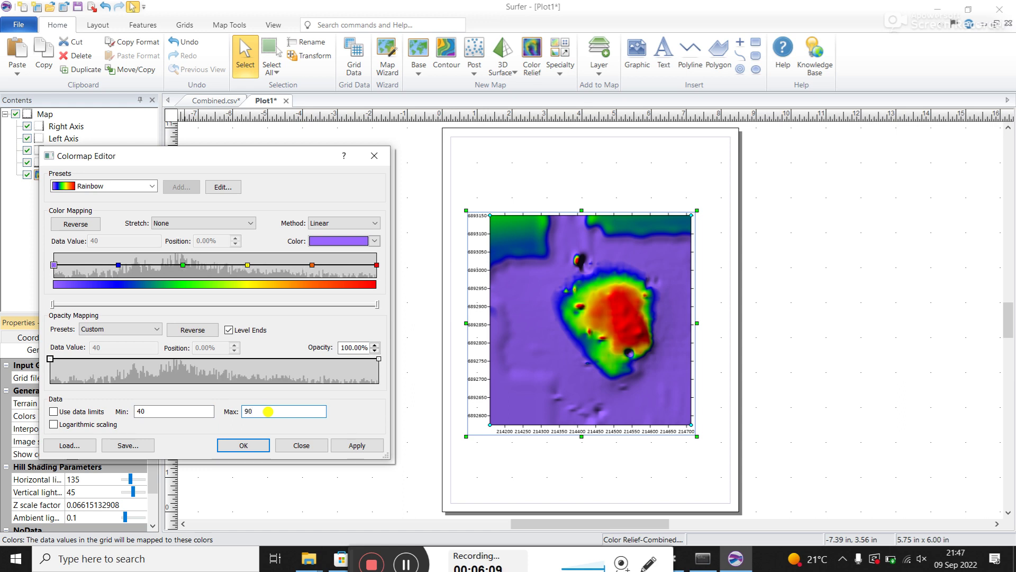
left_click(360, 447)
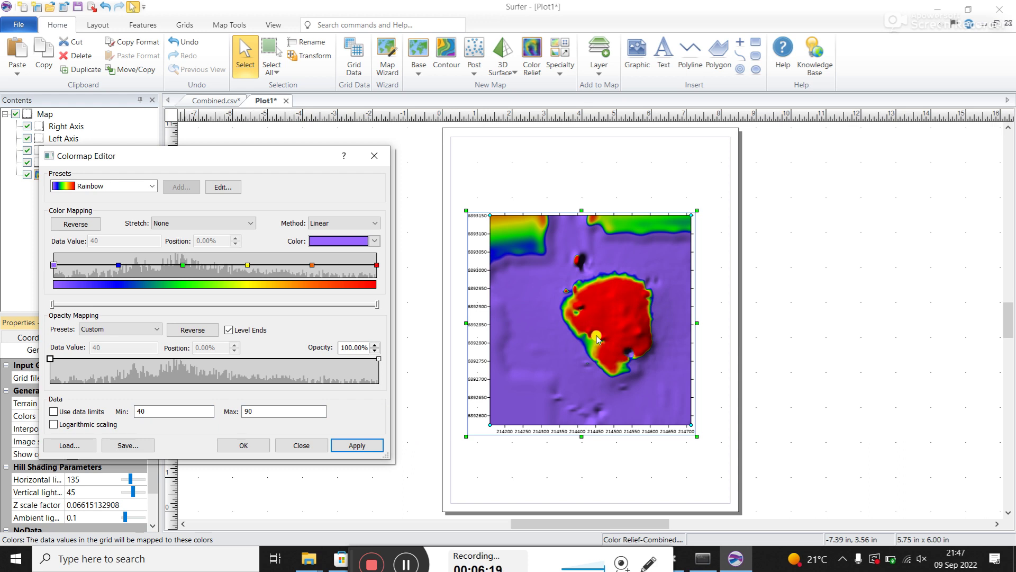
Return the colormap data range to a minimum of 0 and a maximum of 200, and apply it.
left_click_drag(136, 411, 165, 414)
type("0")
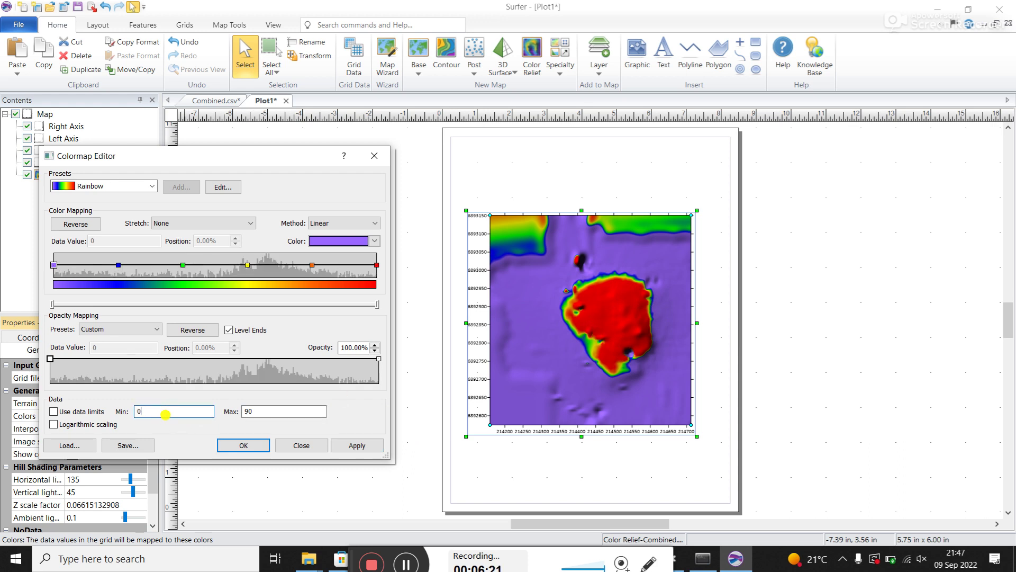
key("Tab")
type("200")
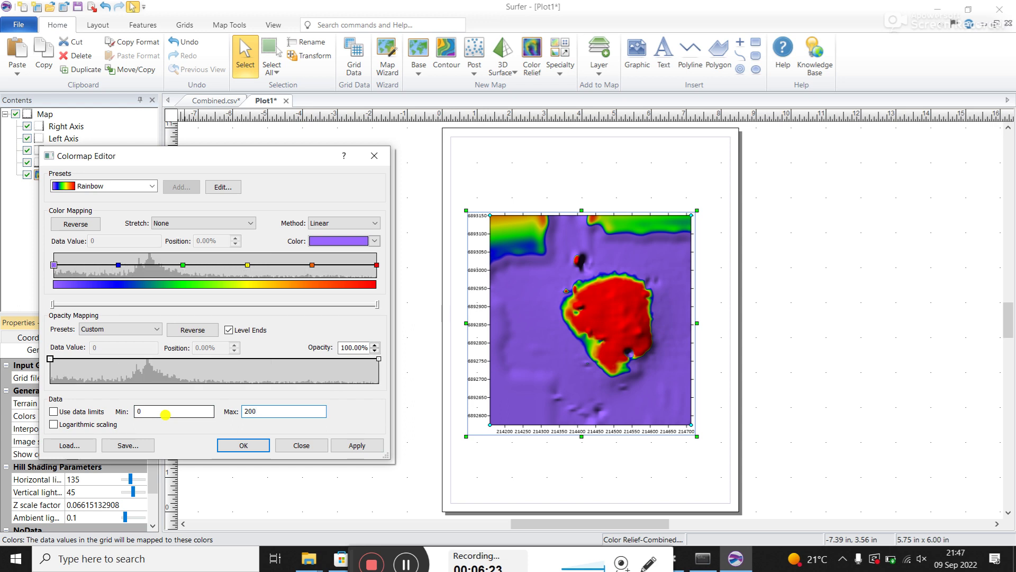
left_click(357, 446)
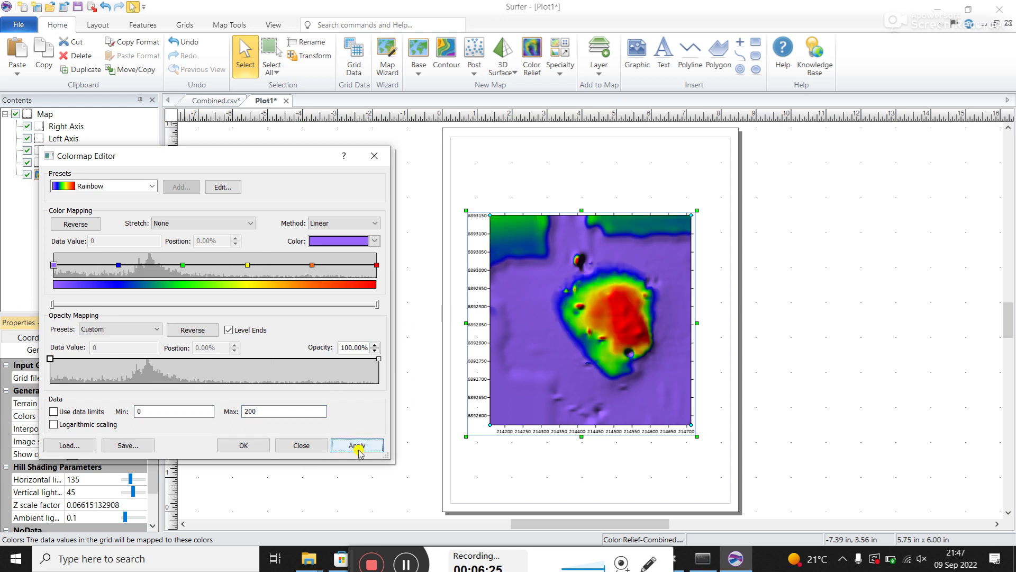
Try a colormap data maximum of 300 on the map.
left_click(266, 408)
type("30")
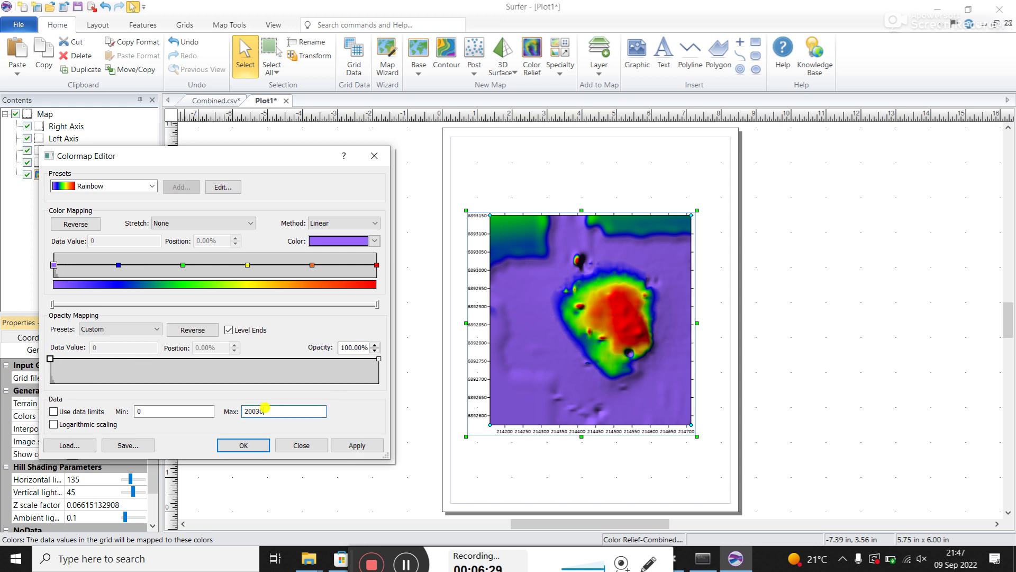
double_click(265, 408)
type("300")
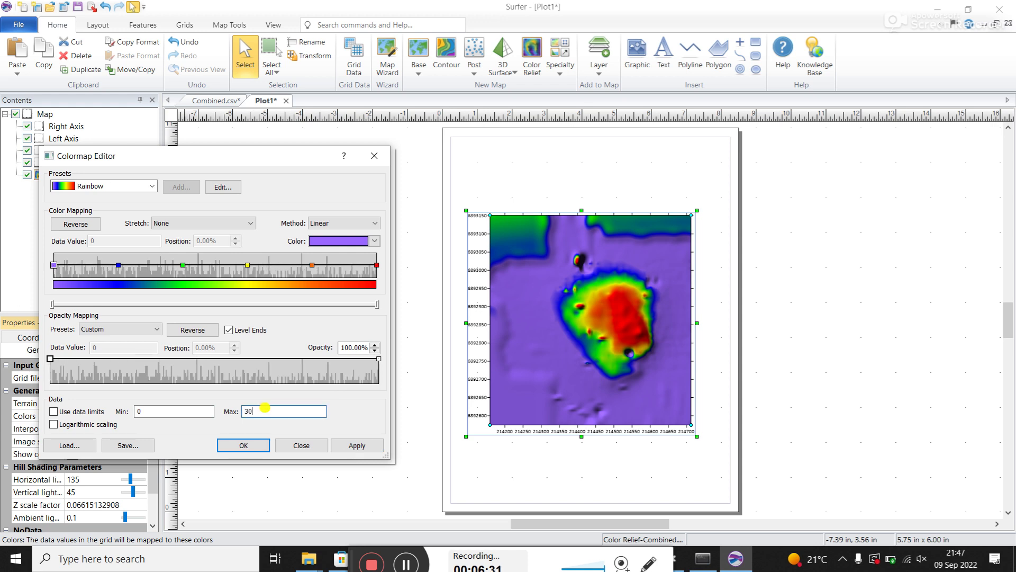
left_click(361, 446)
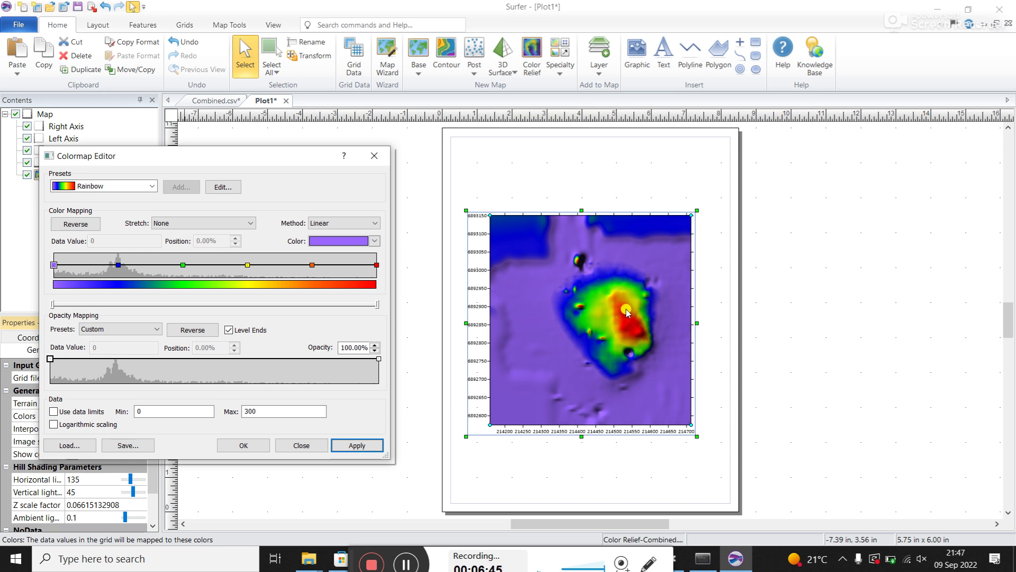
Set the colormap data maximum to 400, apply it to the map, and accept the colormap.
double_click(249, 411)
type("400")
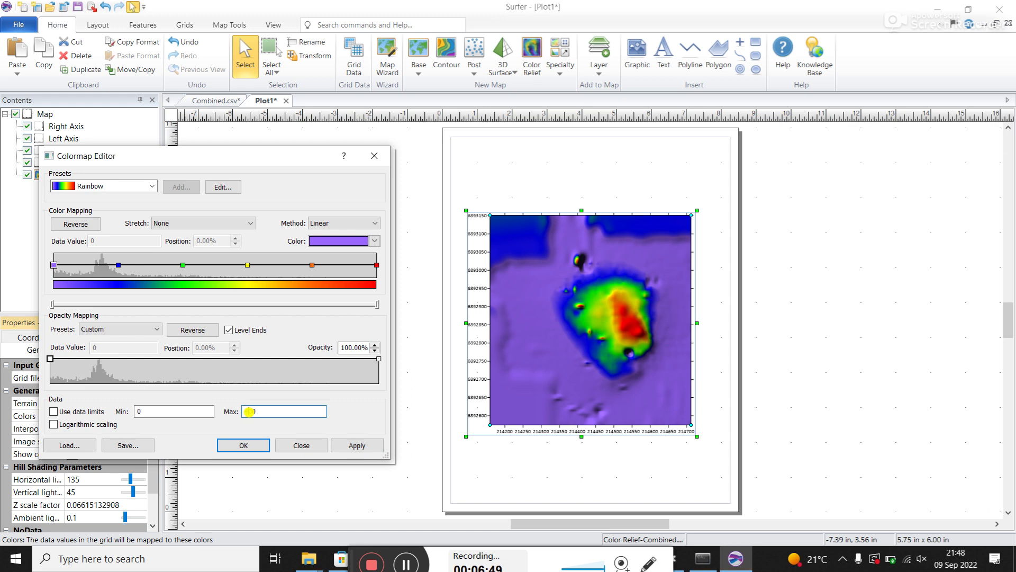
left_click(356, 443)
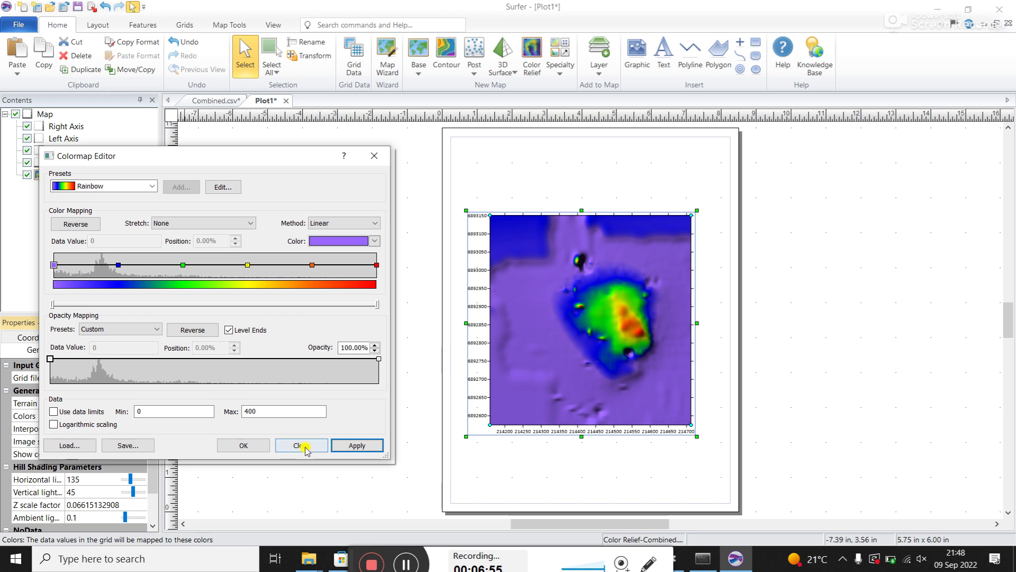
left_click(243, 446)
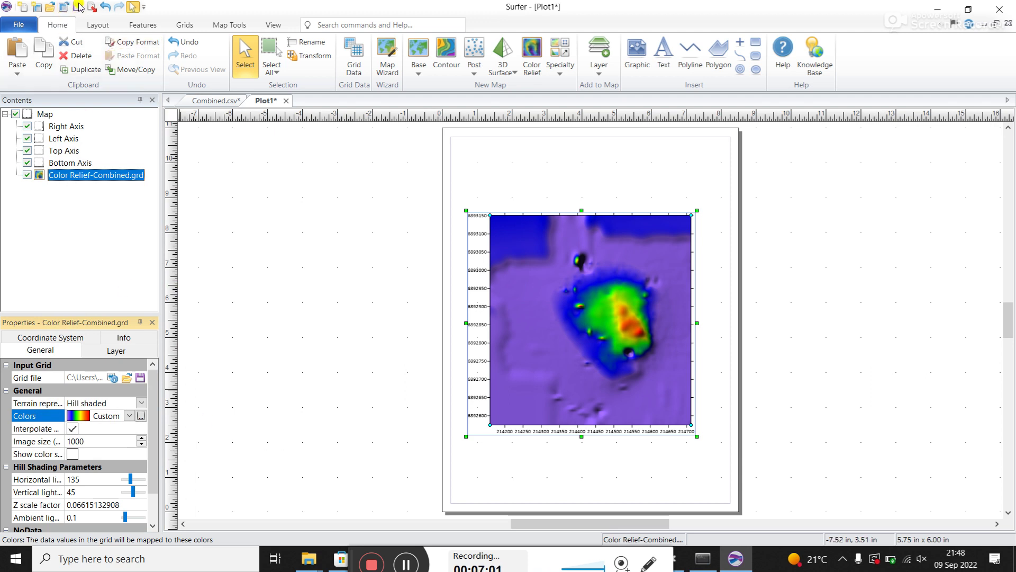
Save the plot as Kimberlite2.srf in the Kimberlite folder.
left_click(78, 6)
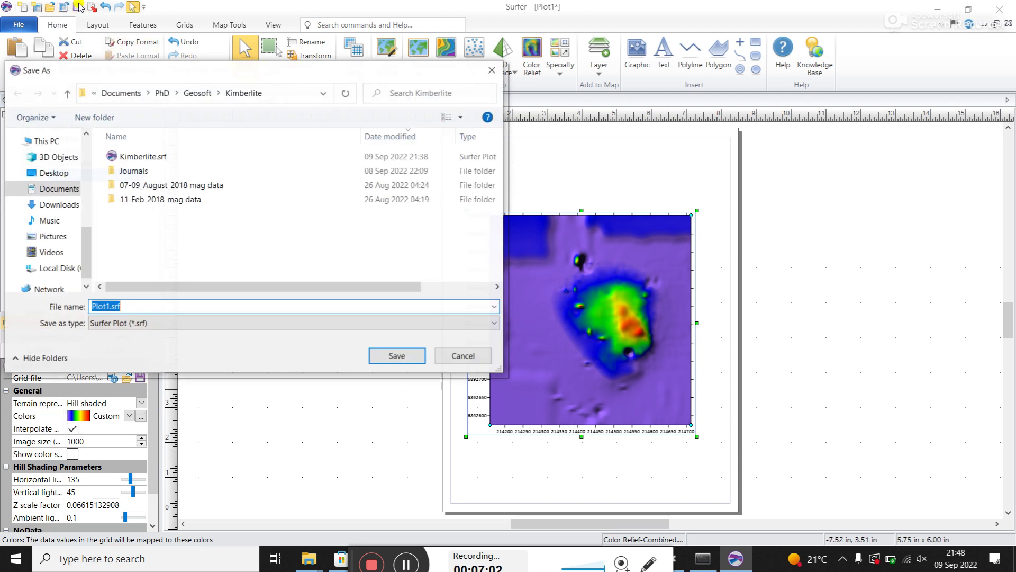
left_click(144, 157)
left_click(126, 307)
double_click(126, 307)
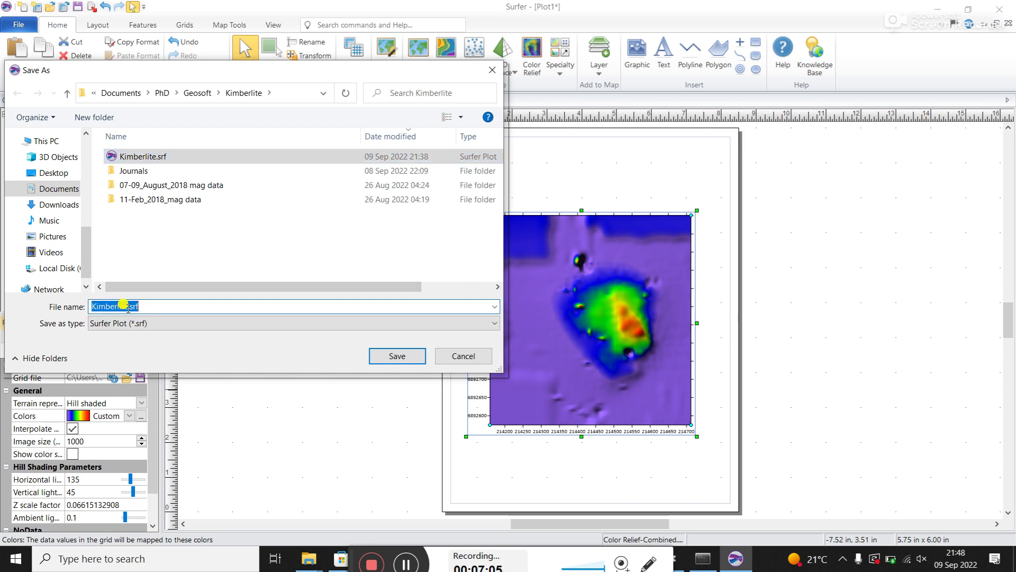
left_click(127, 307)
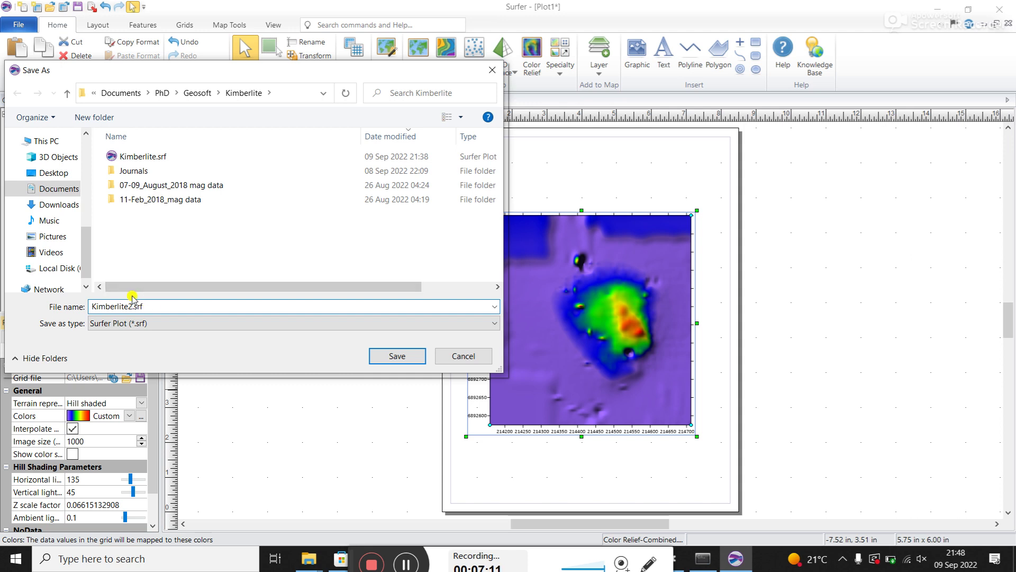
key("Return")
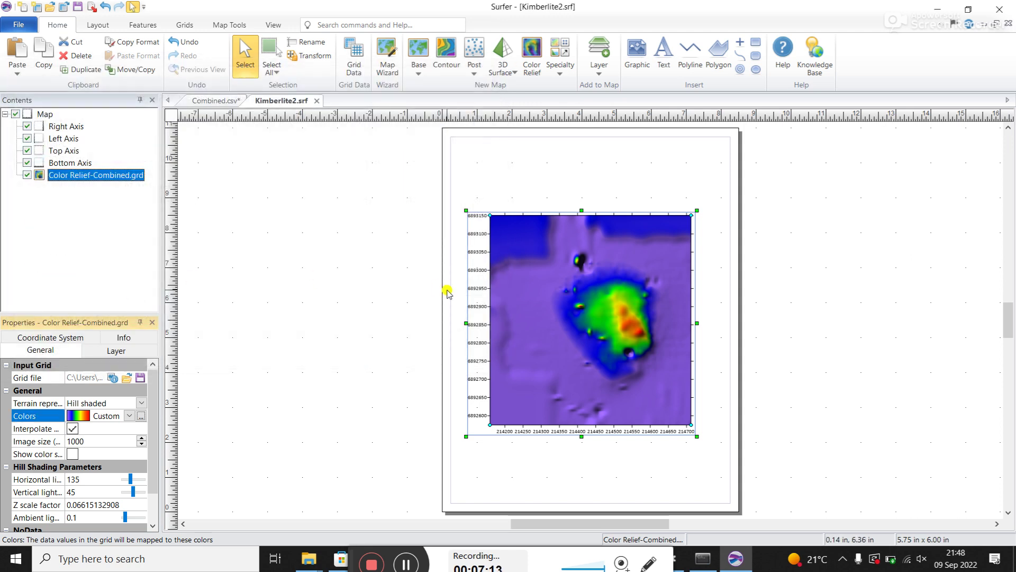
Show a color scale for the Color Relief-Combined.grd layer and clear the selection.
left_click(386, 301)
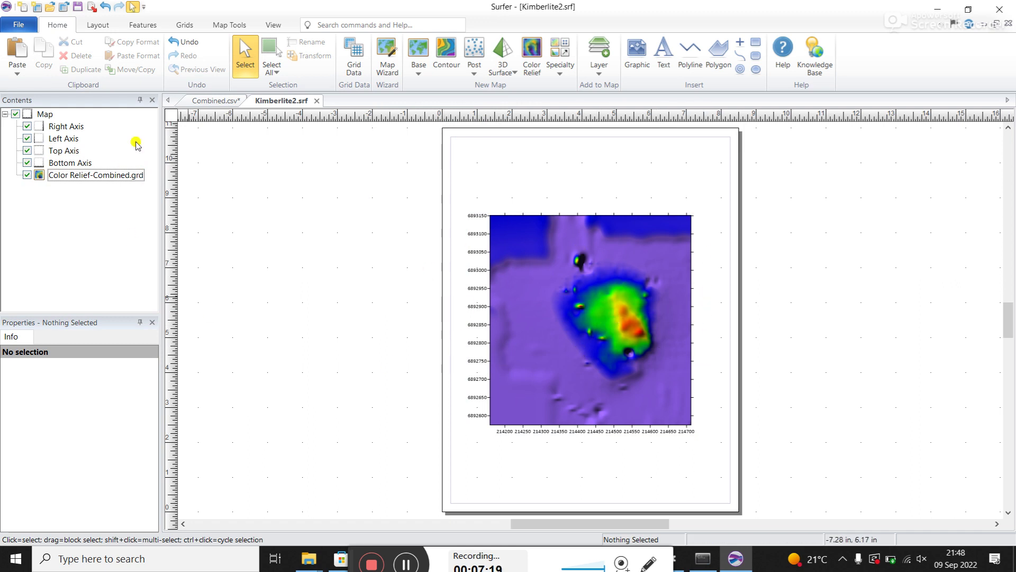
left_click(101, 177)
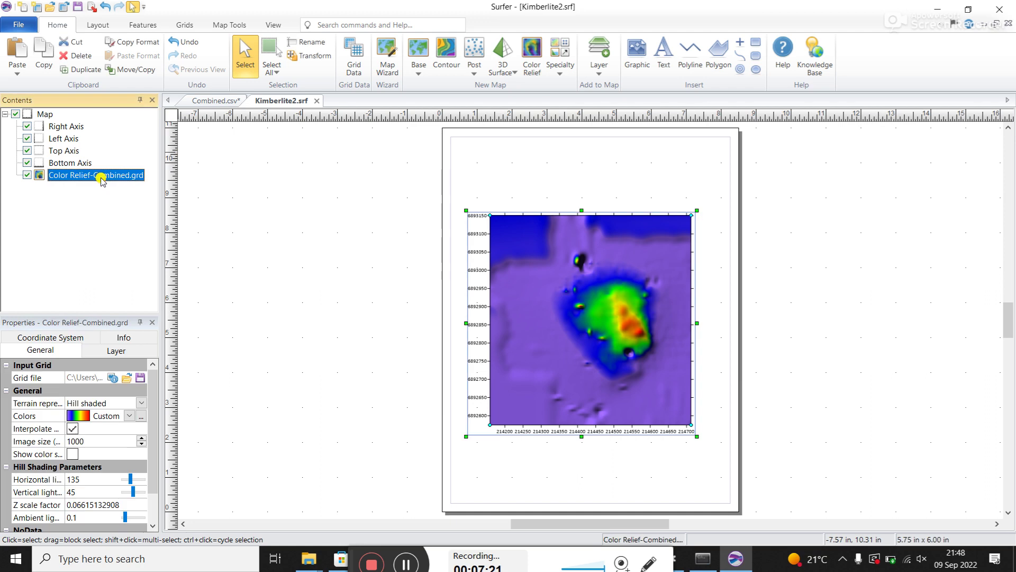
left_click(73, 455)
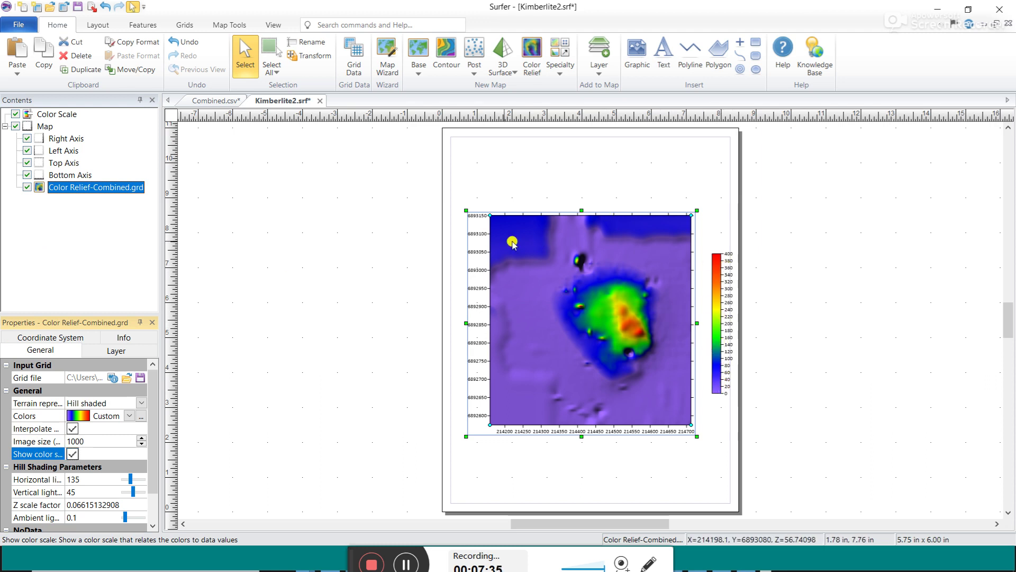
left_click(370, 269)
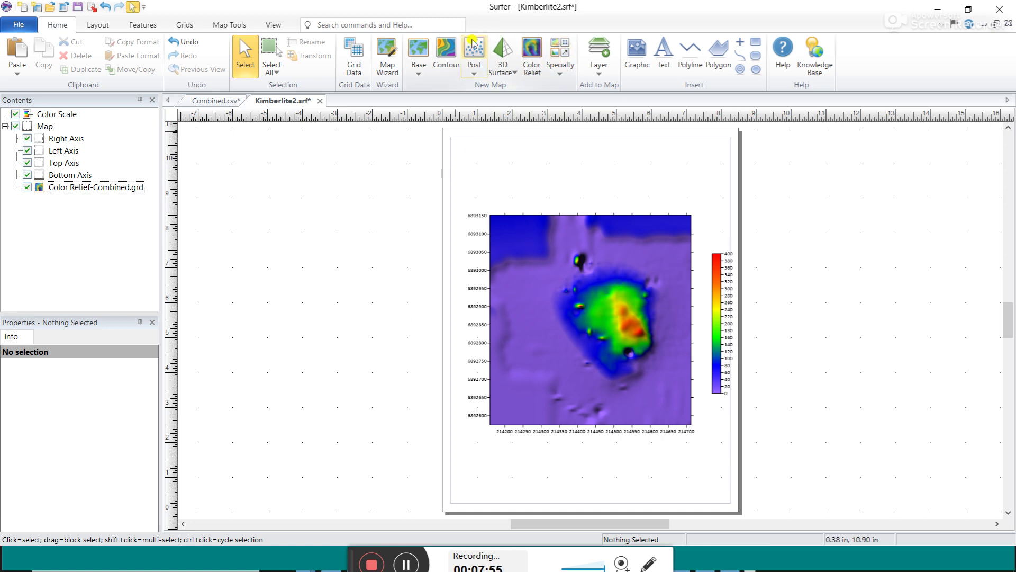
Create a new post map from Combined.csv and move it off the page, to the left of the color relief map.
left_click(475, 73)
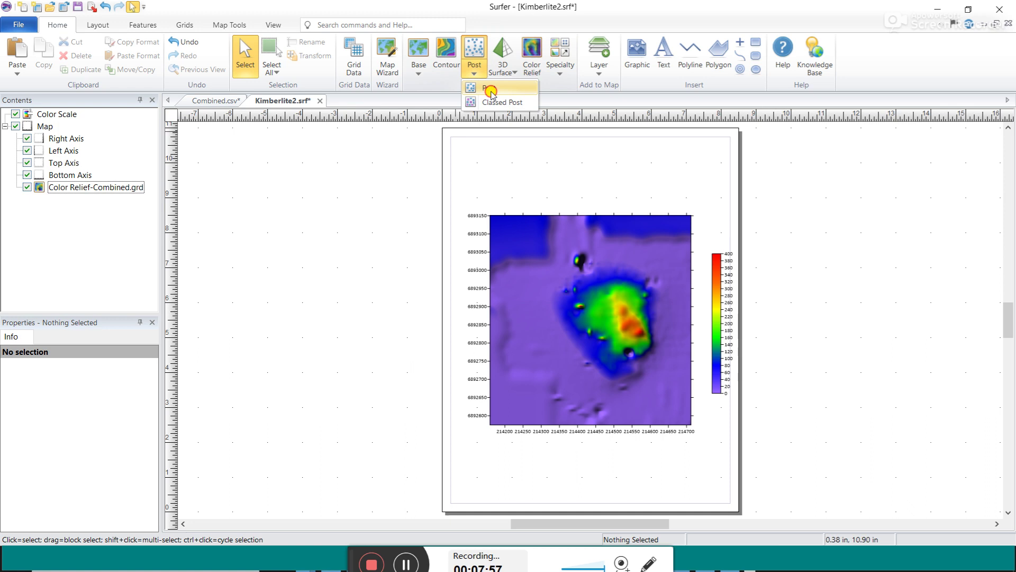
left_click(490, 89)
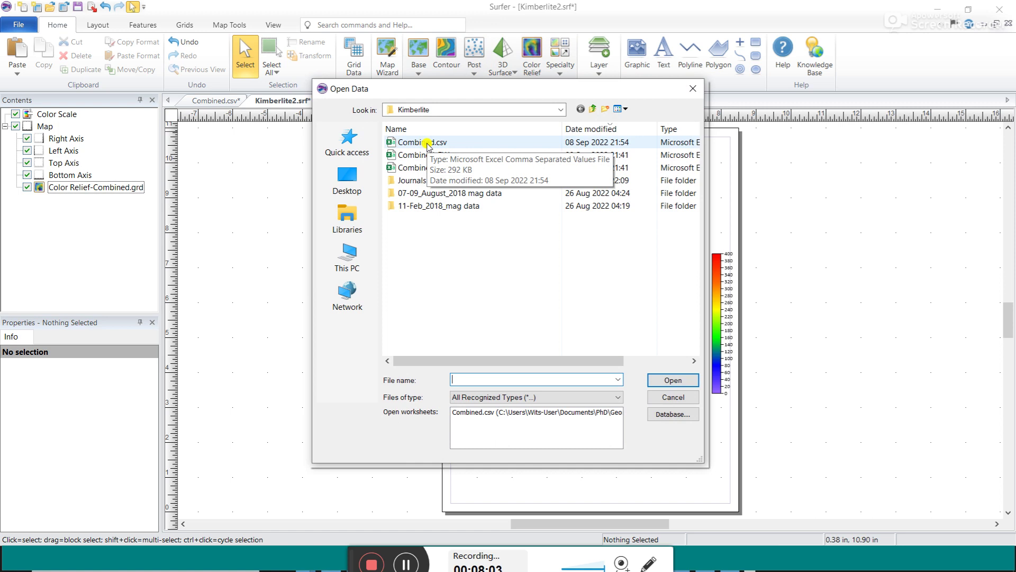
double_click(428, 143)
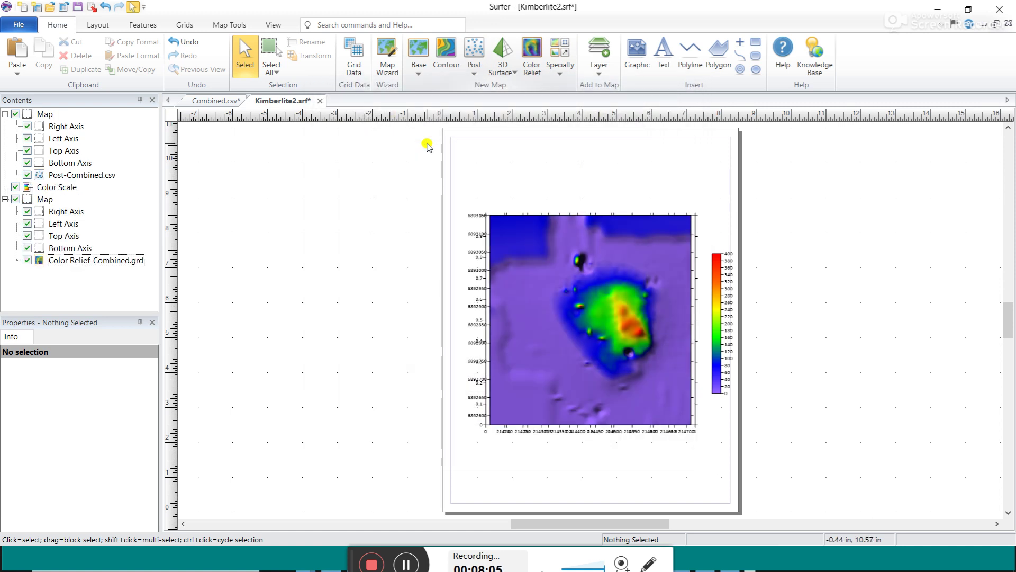
left_click_drag(529, 254, 295, 195)
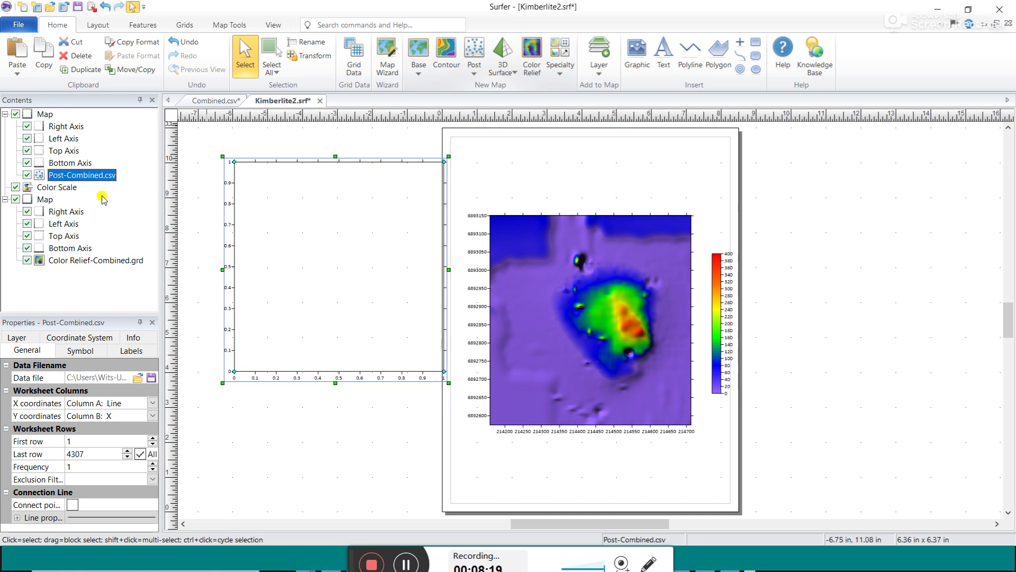
Set the Post-Combined.csv layer's X coordinates to Column E: XUTM35 and adjust the map limits to include all its data.
left_click(89, 262)
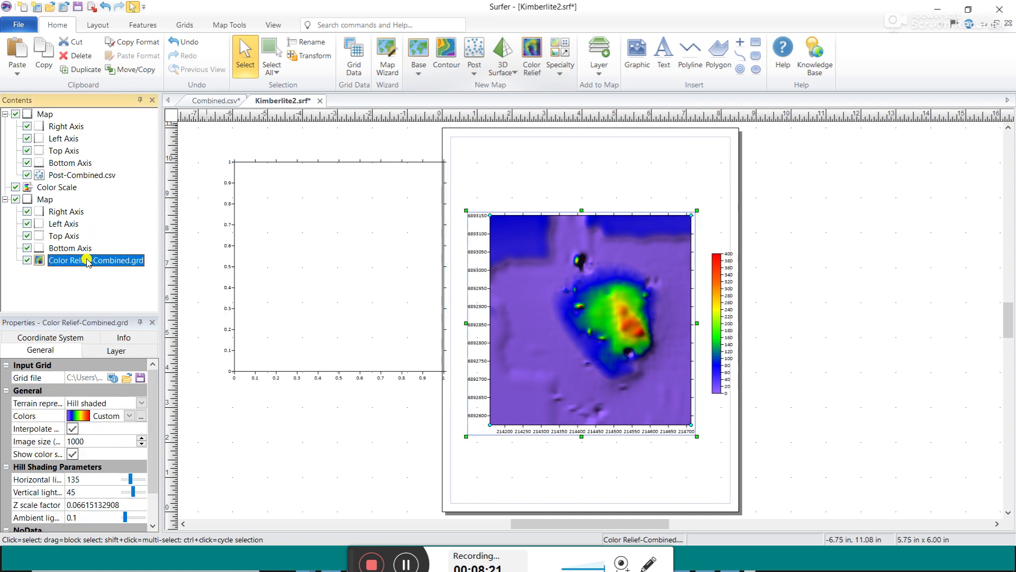
left_click(83, 176)
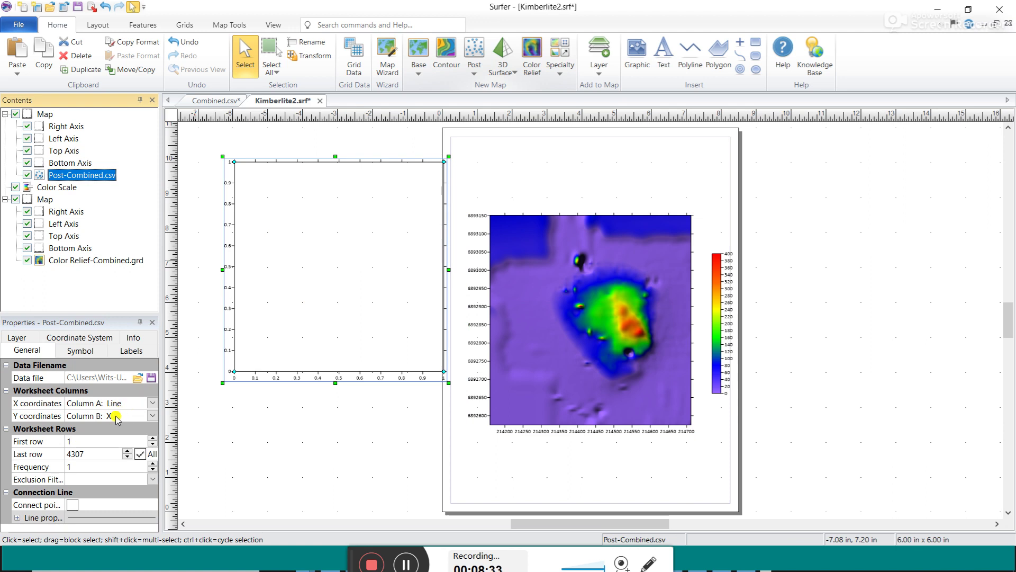
left_click(152, 403)
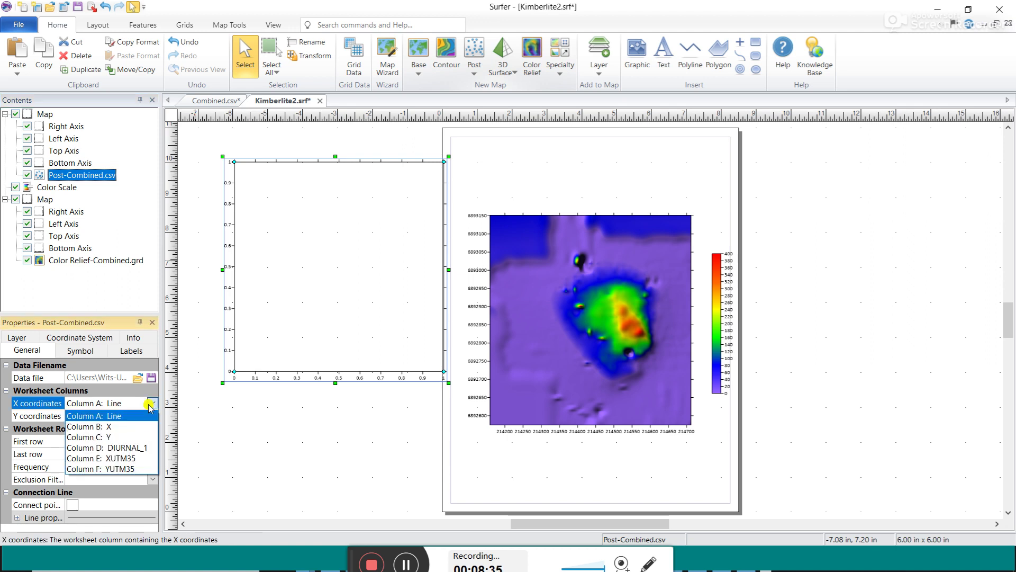
left_click(133, 458)
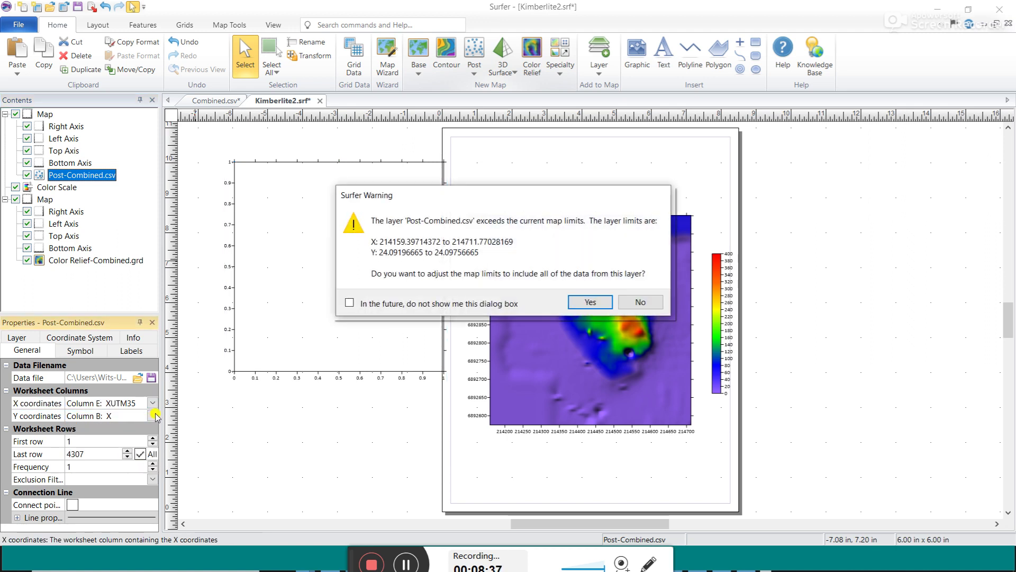
key("Return")
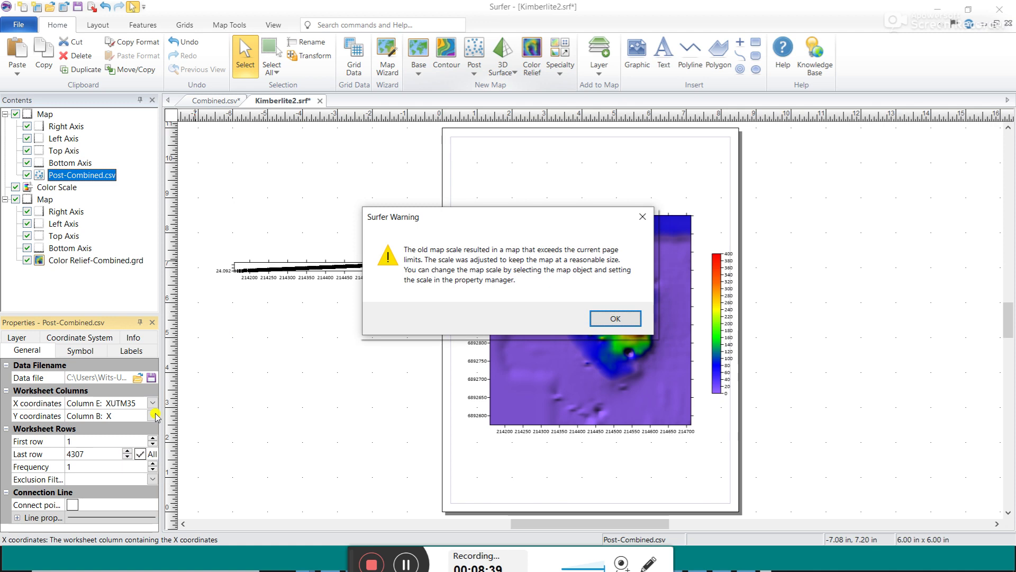
key("Return")
Set the post layer's Y coordinates to Column F: YUTM35 and adjust the map limits to include all its data.
left_click(152, 416)
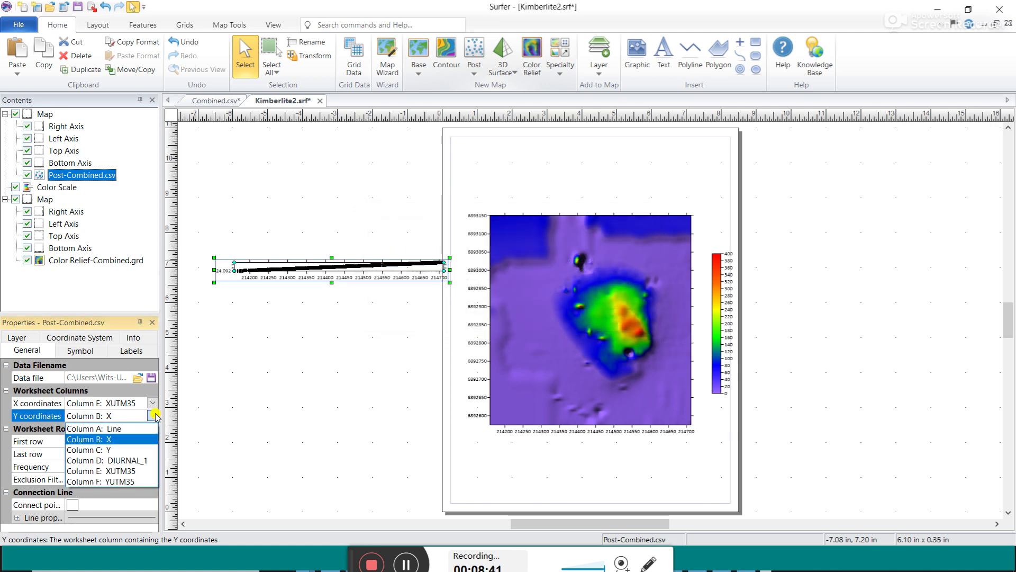
left_click(124, 482)
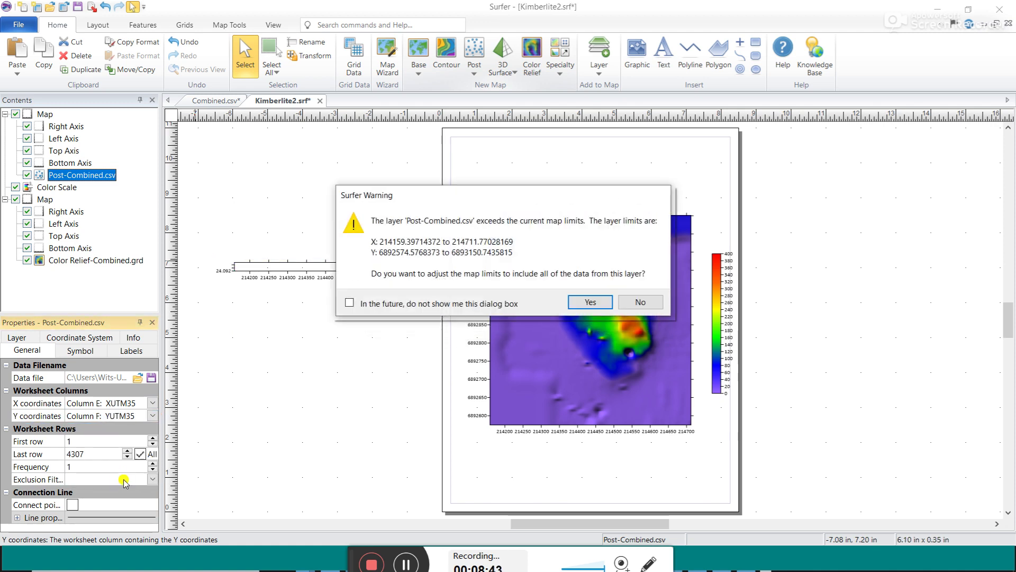
key("Return")
key("Return")
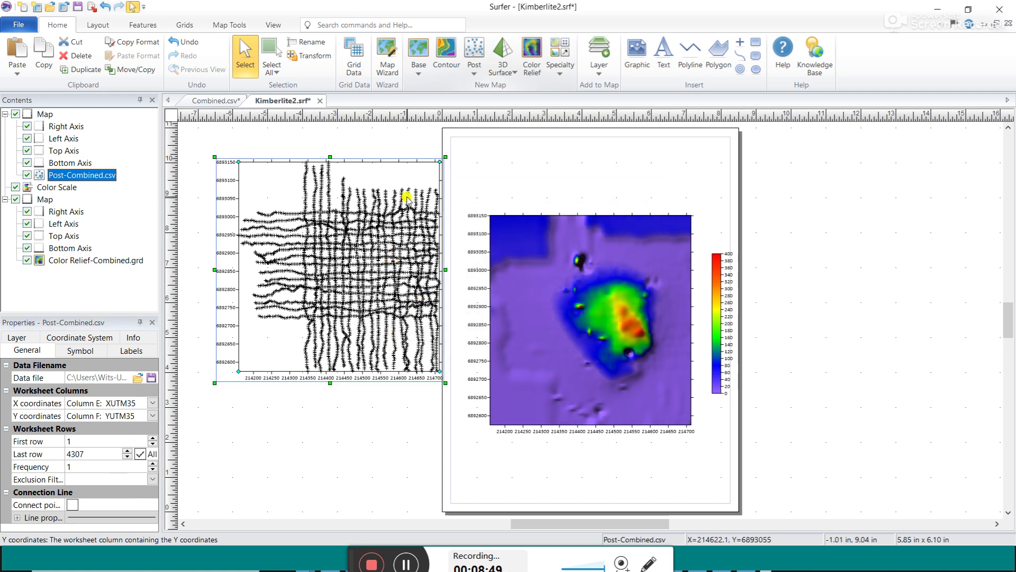
Overlay the post map and the color relief map into a single map, and save the plot.
left_click_drag(407, 201, 475, 243)
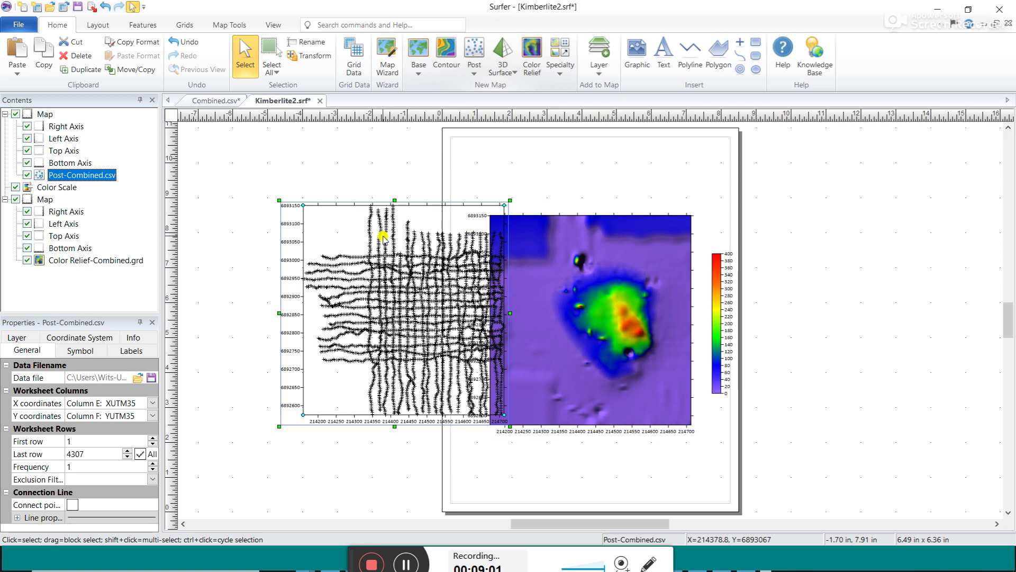
left_click(658, 297)
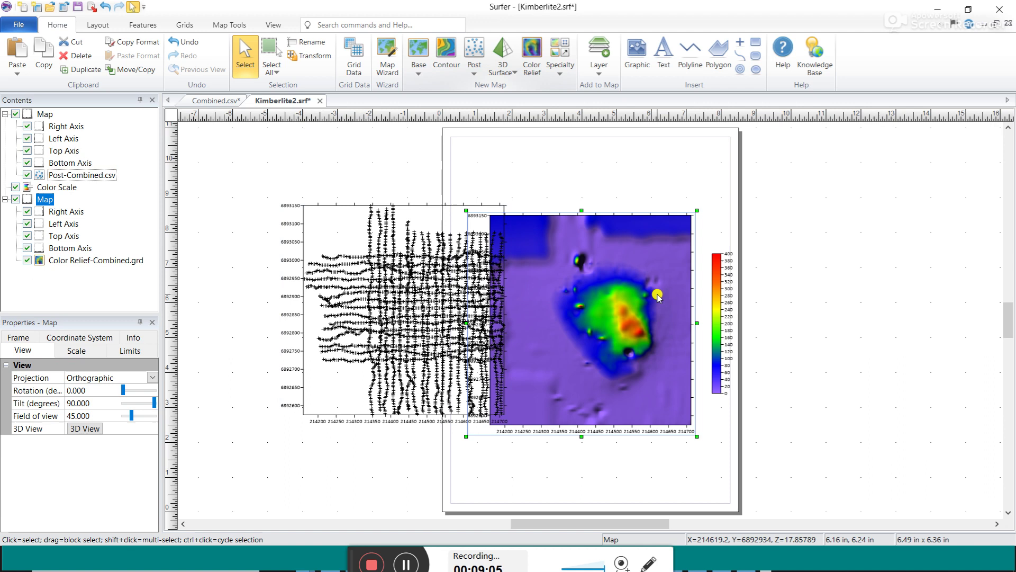
left_click(374, 231, "shift")
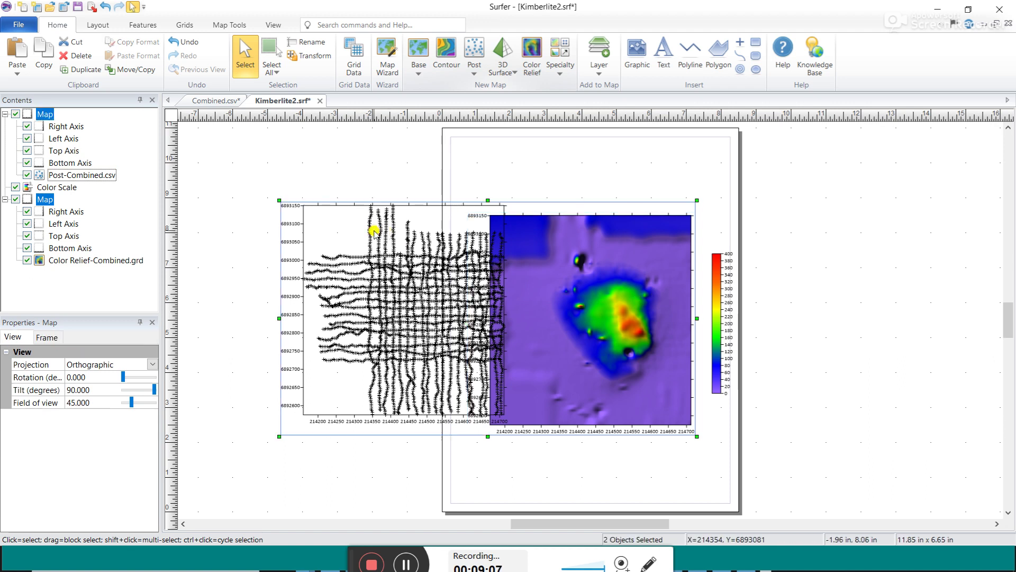
right_click(445, 276)
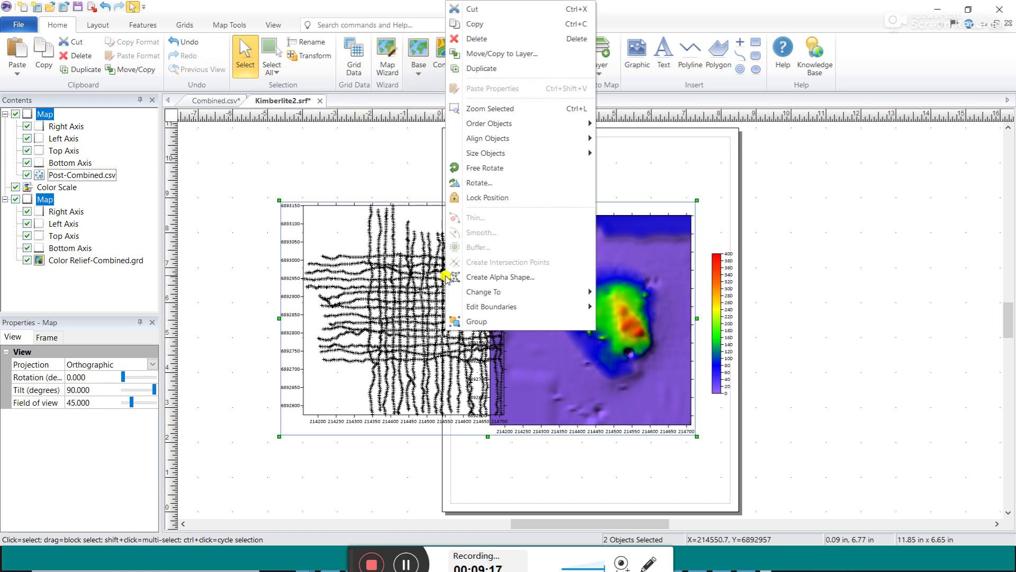
left_click(325, 7)
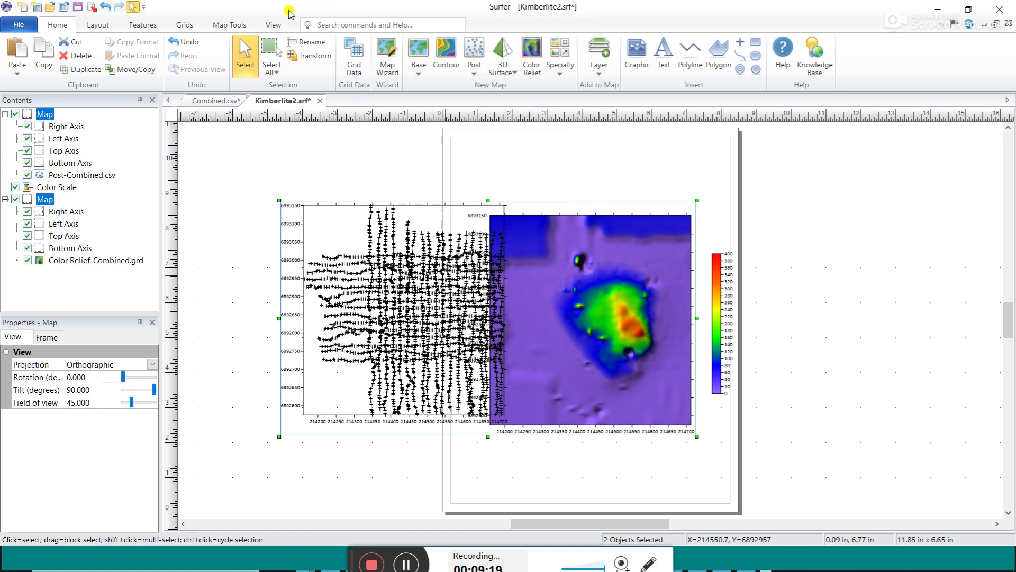
left_click(192, 28)
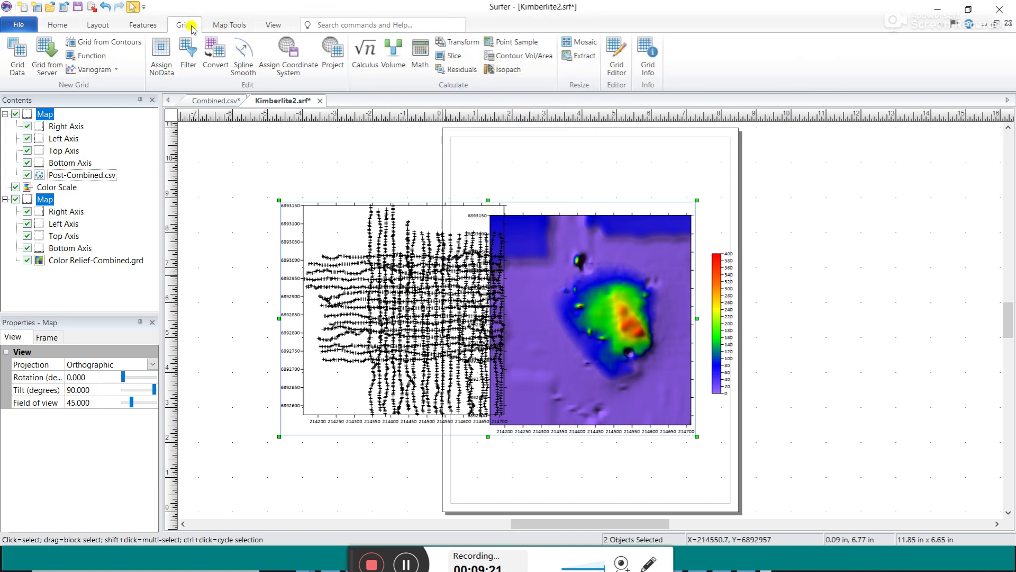
left_click(226, 29)
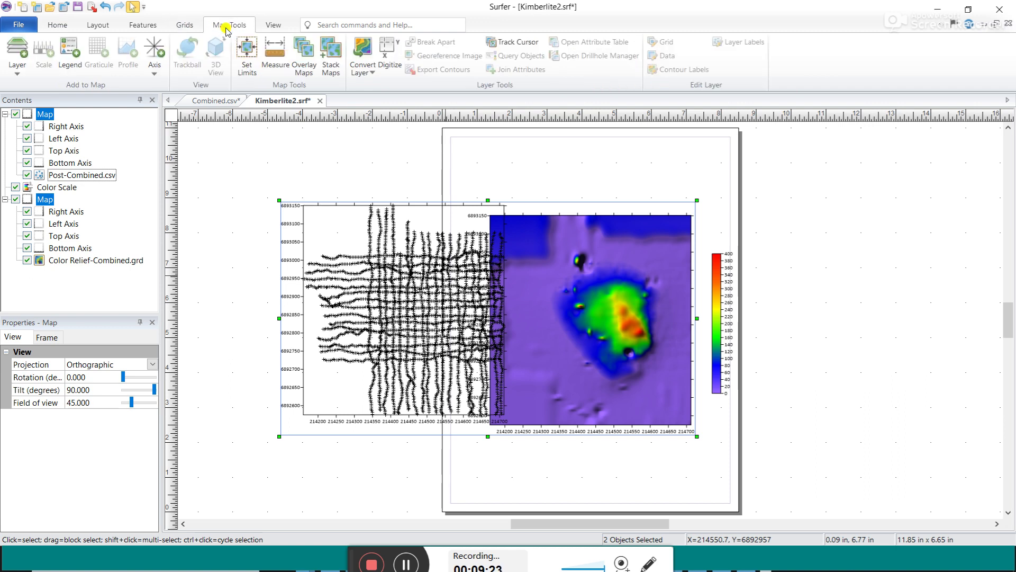
left_click(308, 58)
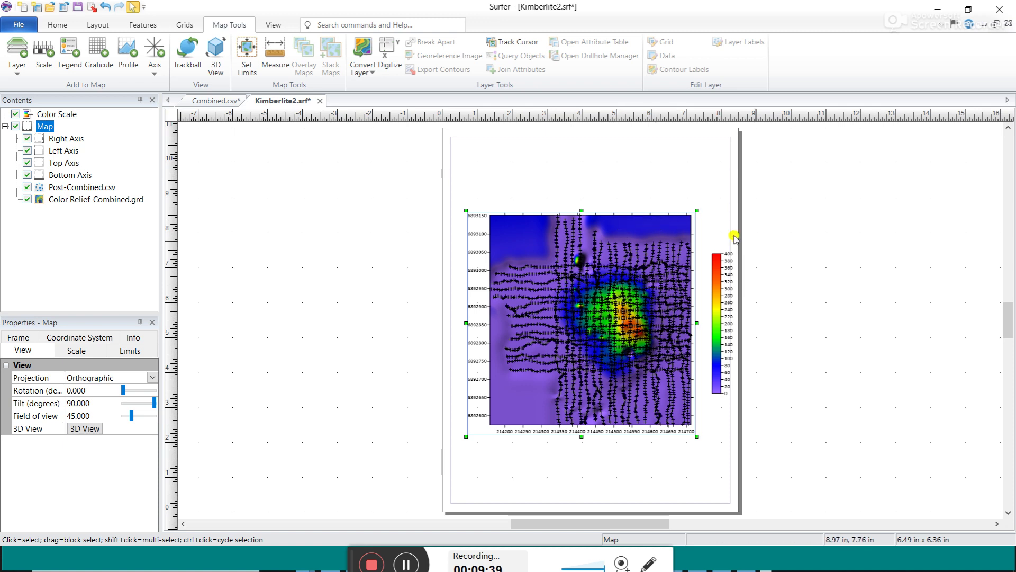
left_click(783, 256)
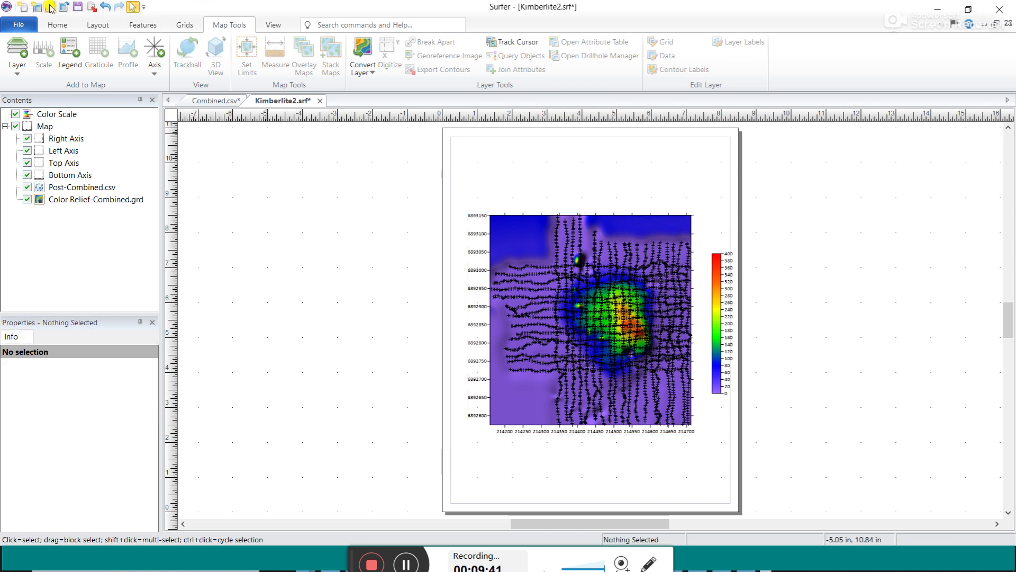
left_click(79, 6)
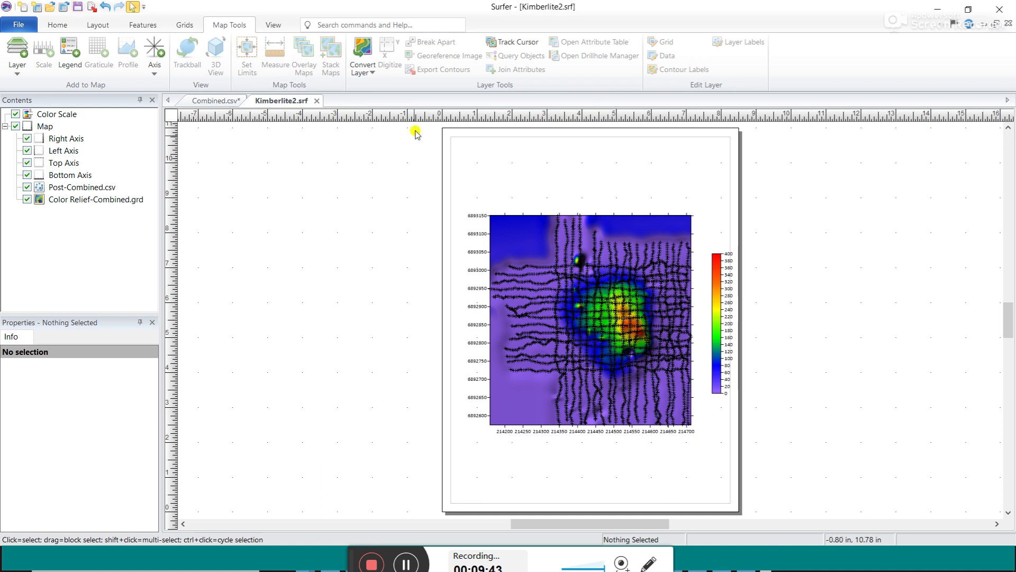
Create a new 3D surface map from Combined.grd and move it off the page, to the left of the color relief map.
left_click(55, 29)
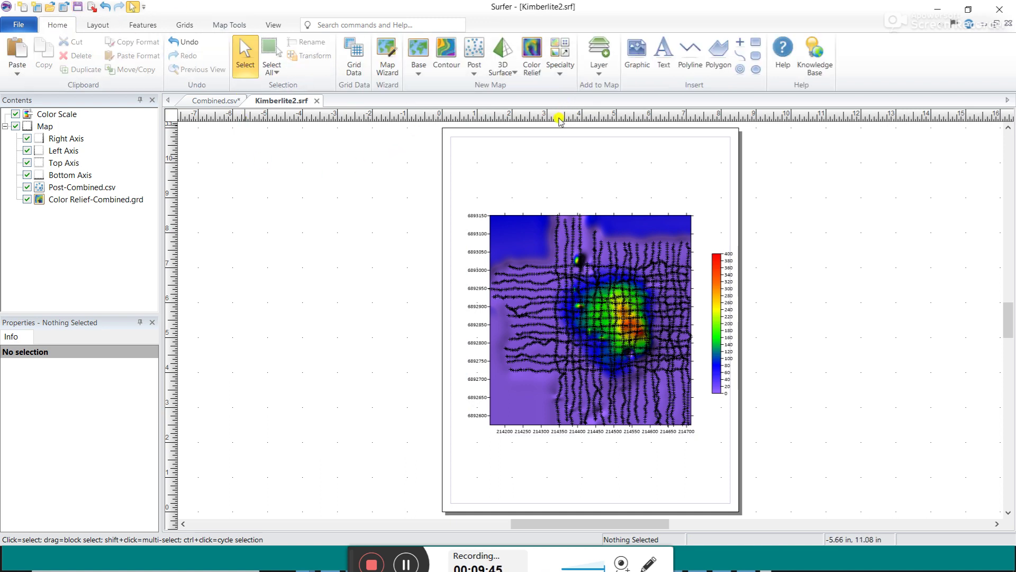
left_click(513, 74)
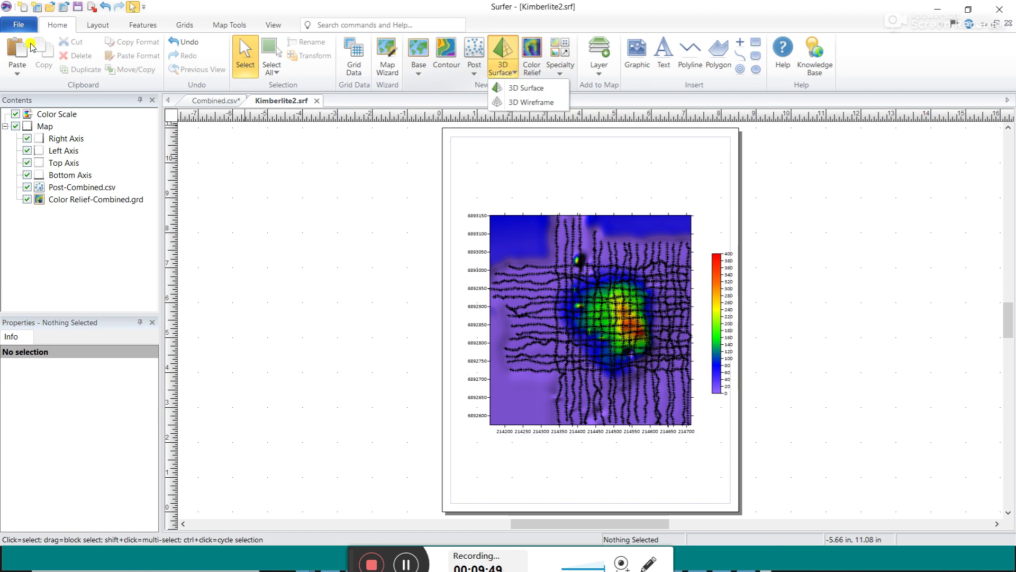
left_click(542, 88)
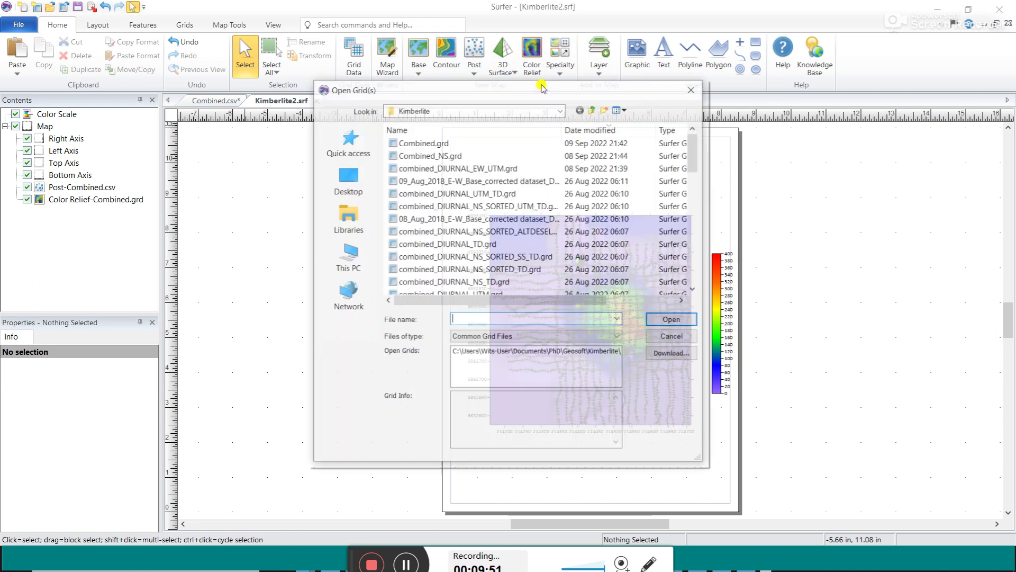
double_click(424, 142)
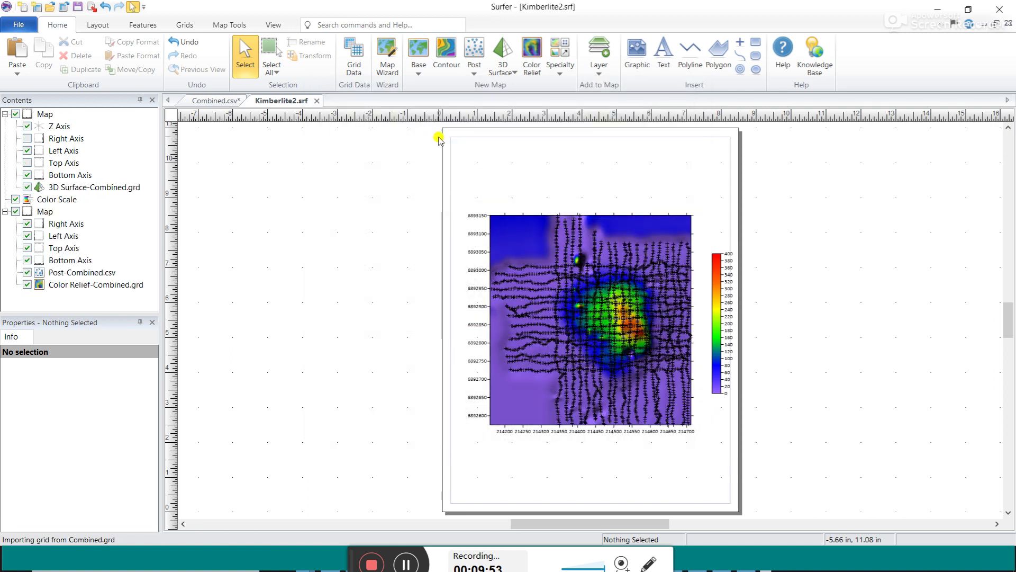
left_click_drag(624, 352, 389, 314)
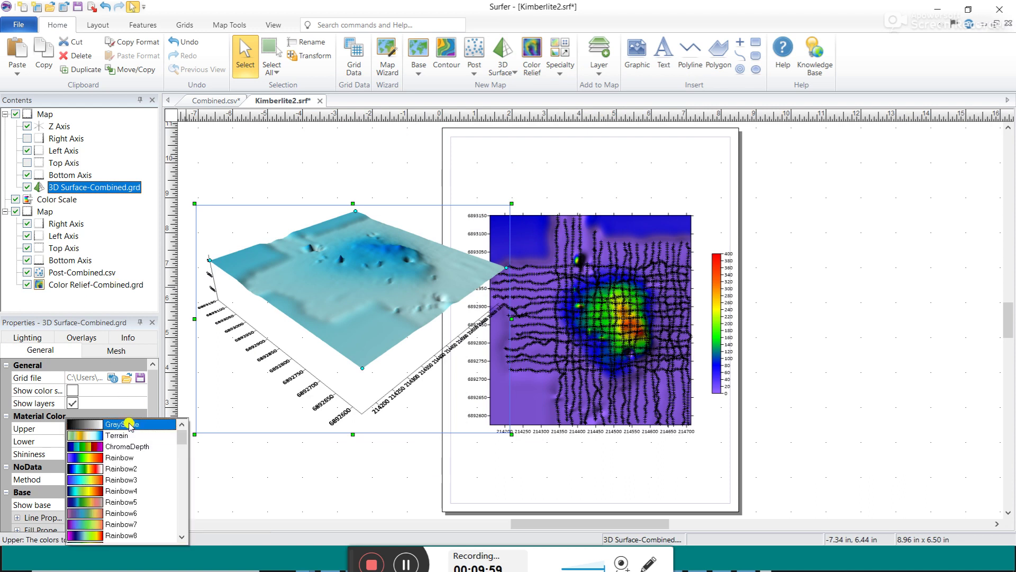
Give the 3D surface's upper material color the Rainbow colormap with a data minimum of 0 and maximum of 200.
left_click(125, 457)
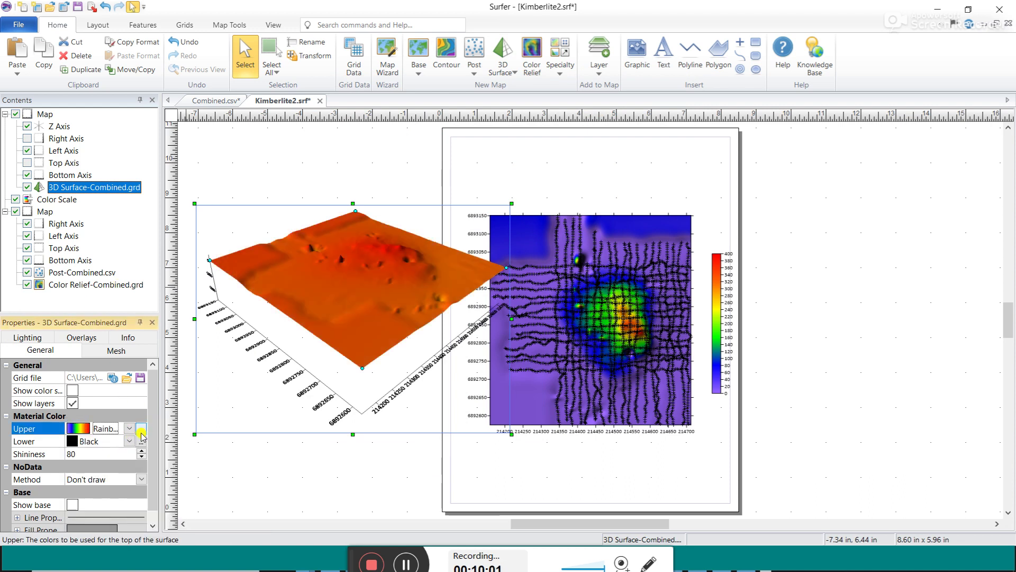
left_click(141, 431)
double_click(185, 408)
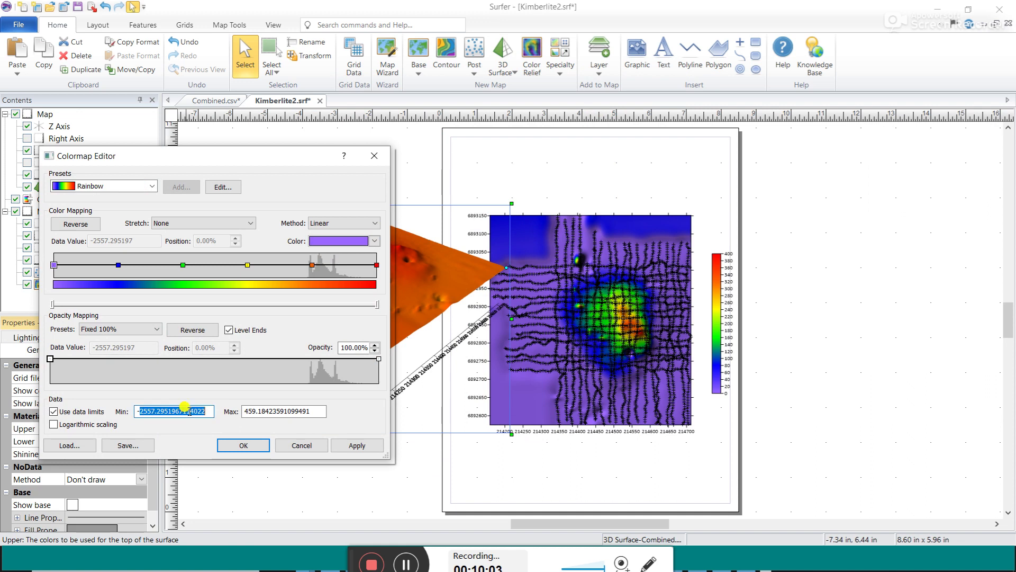
left_click(189, 412)
double_click(190, 412)
type("0")
key("Tab")
type("200")
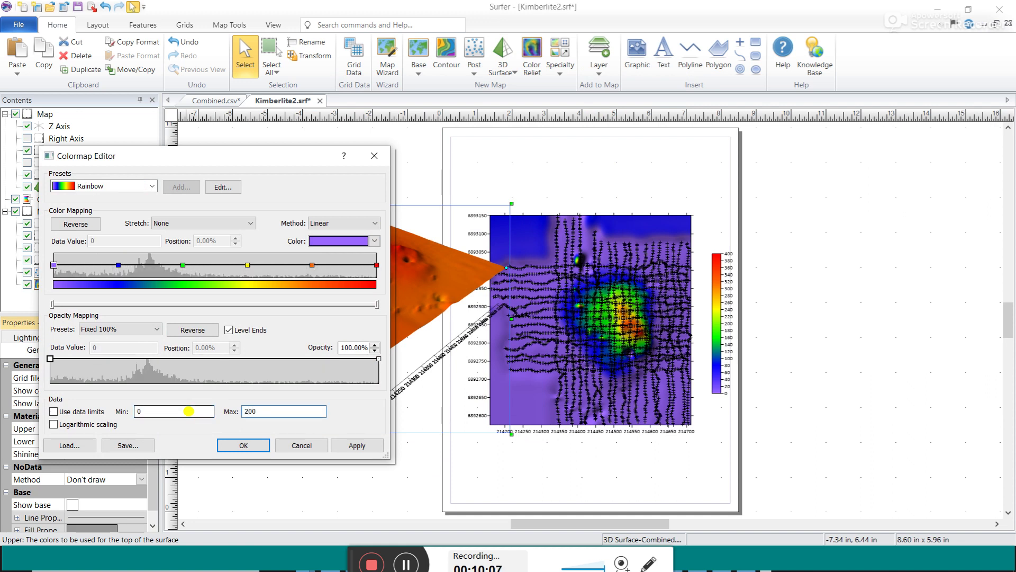
left_click(251, 446)
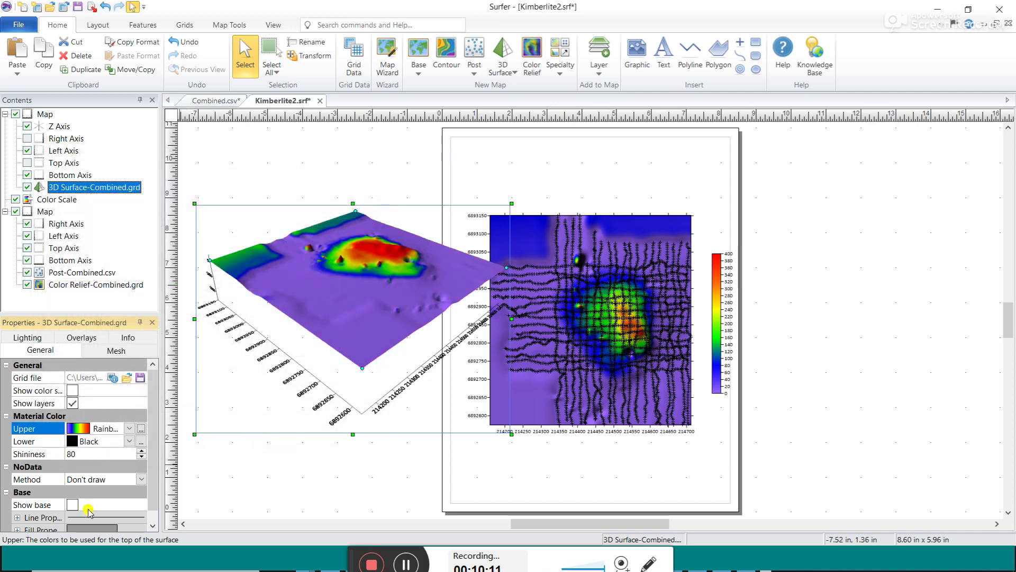
Show a color scale for the 3D surface layer and move the surface map to the blank area right of the page.
left_click(72, 390)
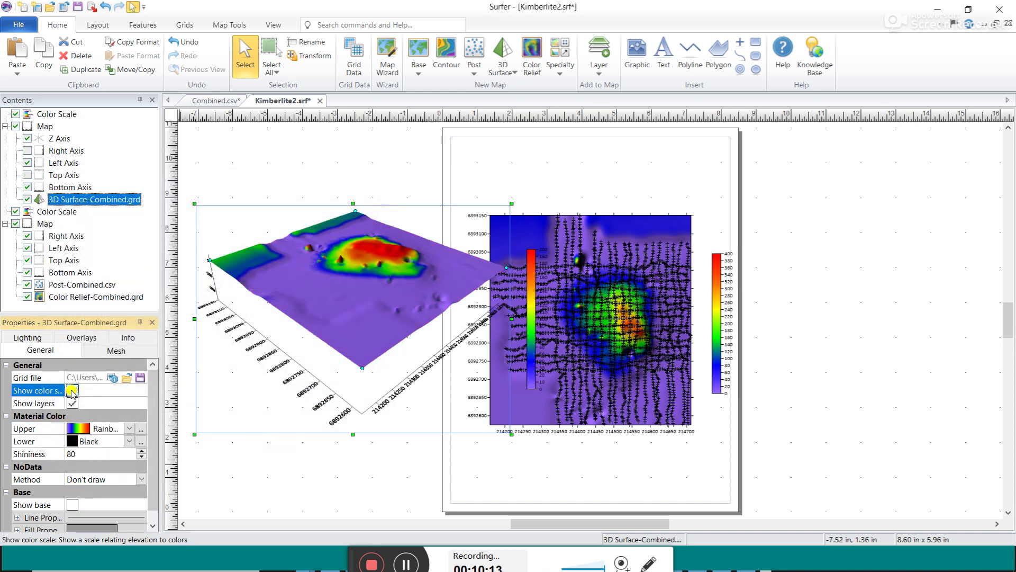
left_click_drag(310, 314, 864, 315)
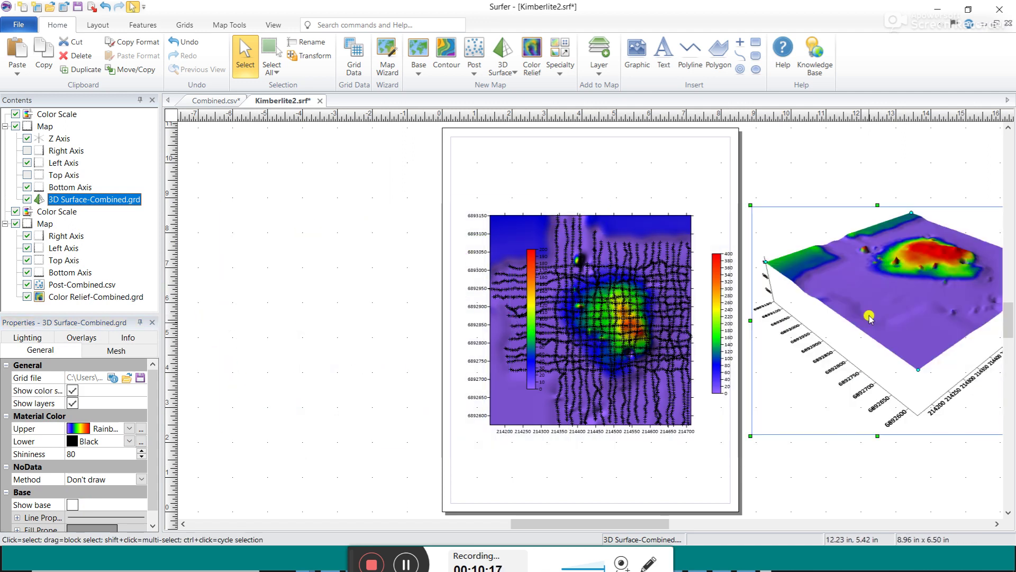
left_click_drag(655, 524, 719, 524)
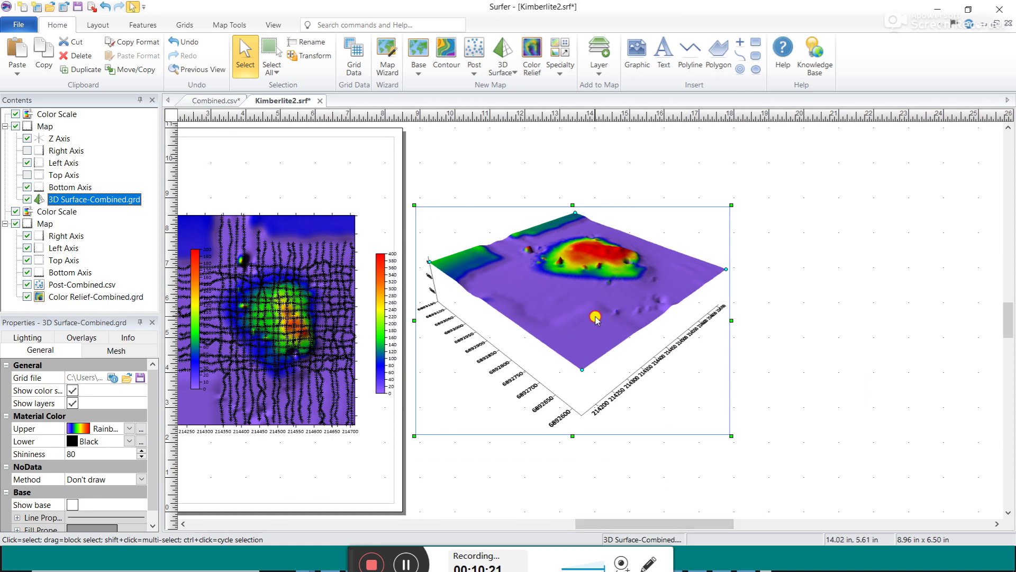
left_click_drag(596, 318, 593, 320)
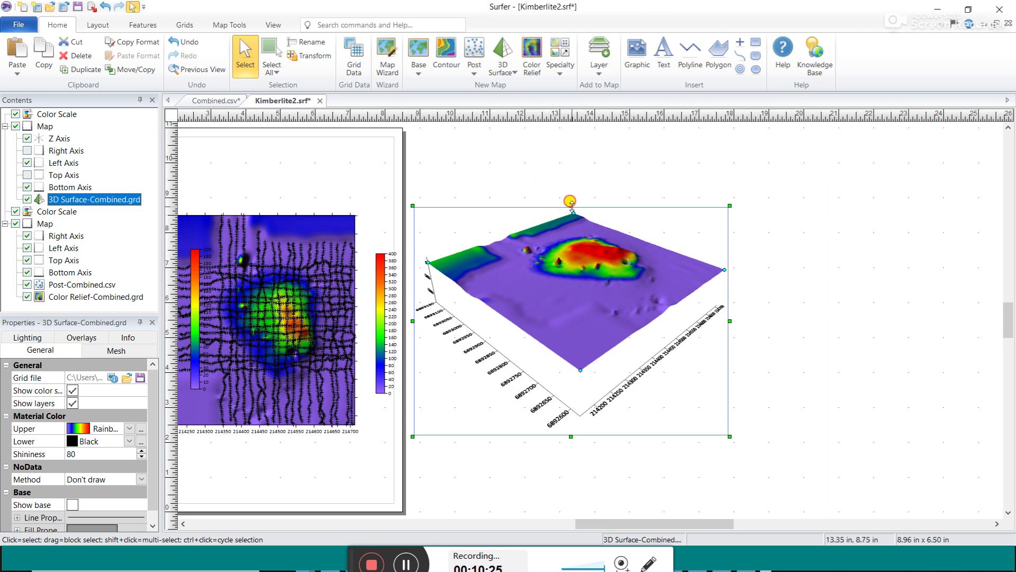
Stretch the 3D surface map vertically to about 7.86 in tall and shift it slightly away from the page.
left_click_drag(570, 197, 612, 154)
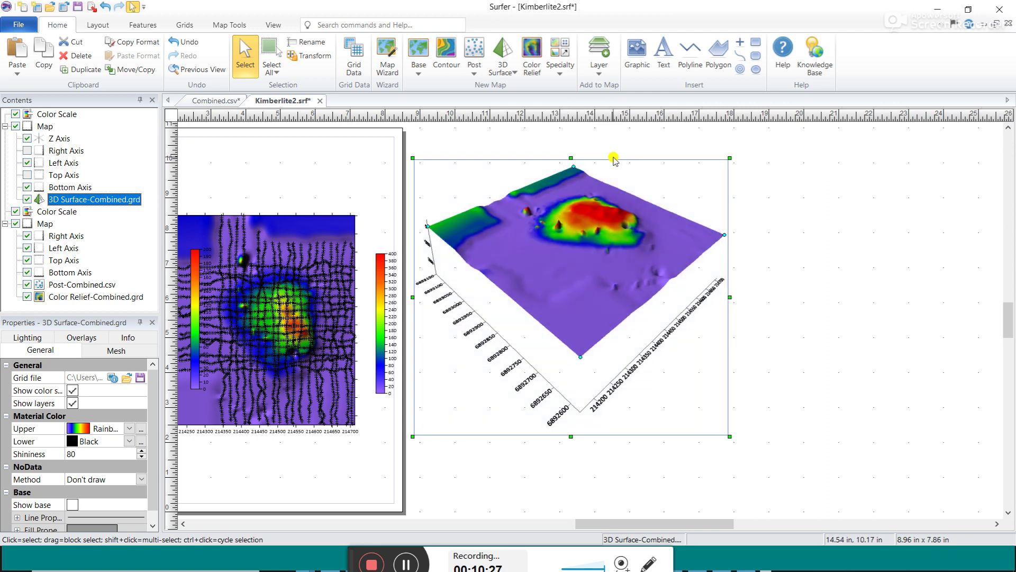
left_click(778, 220)
left_click(585, 188)
left_click_drag(575, 169, 611, 192)
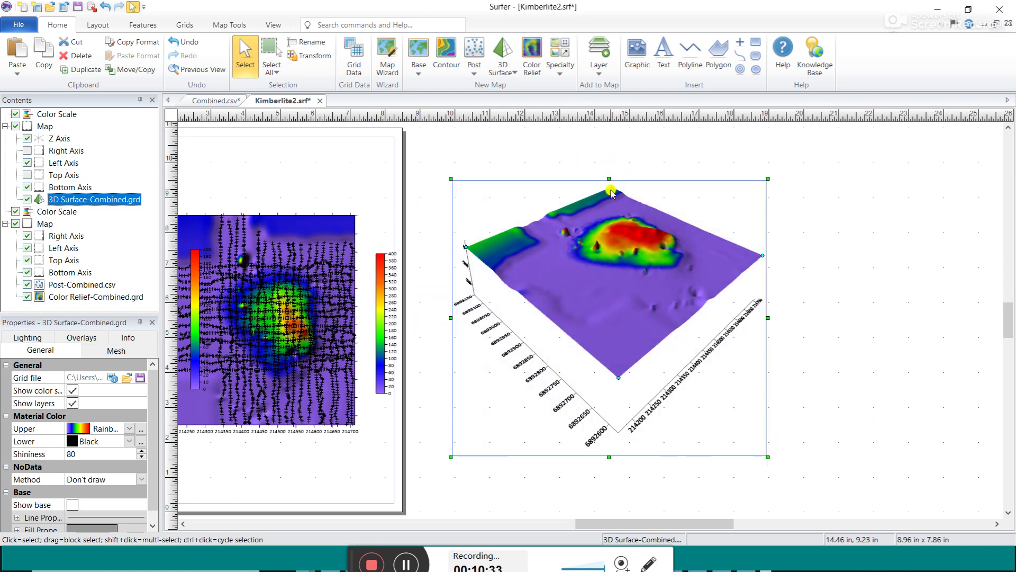
right_click(613, 195)
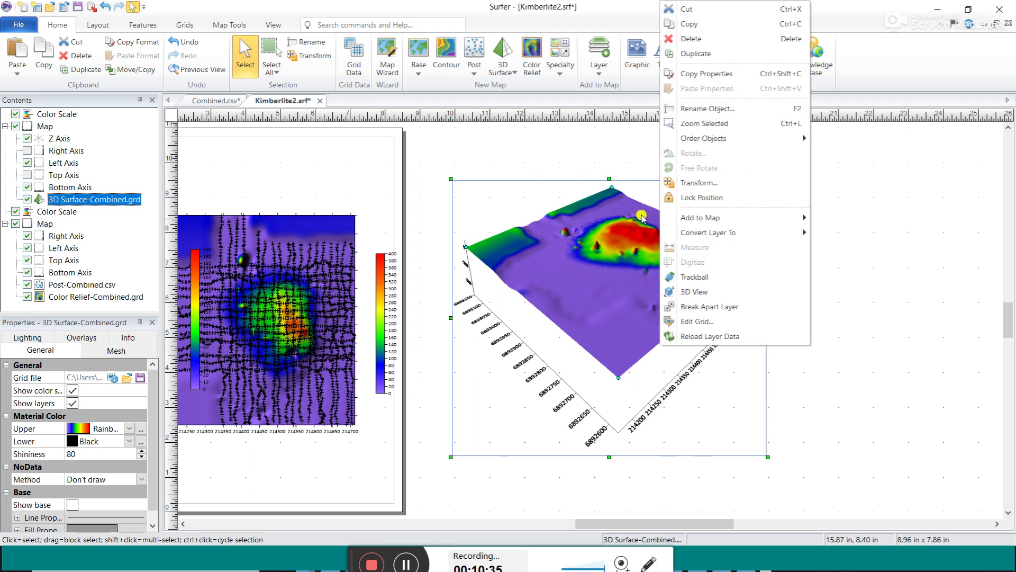
left_click(612, 190)
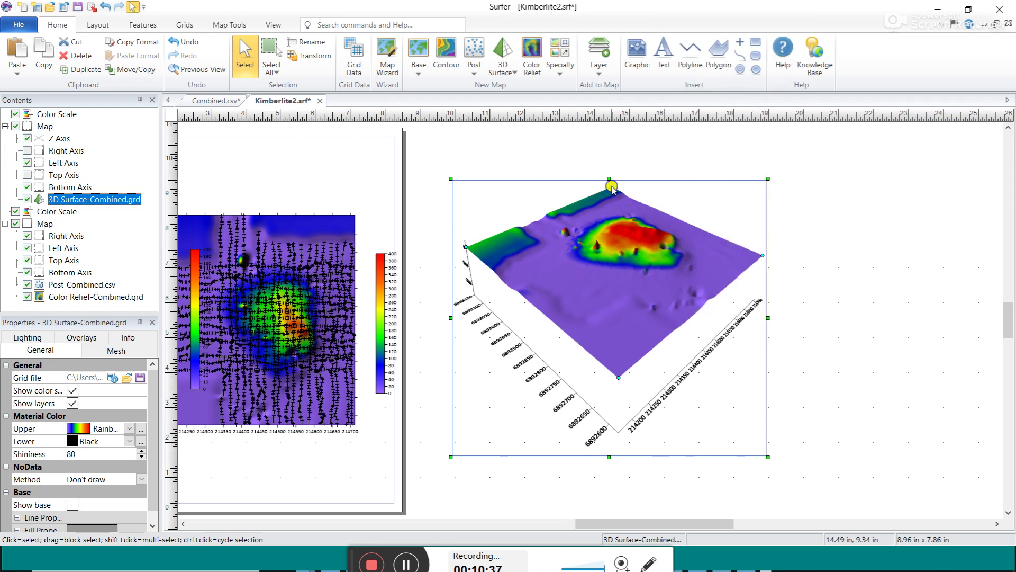
right_click(613, 190)
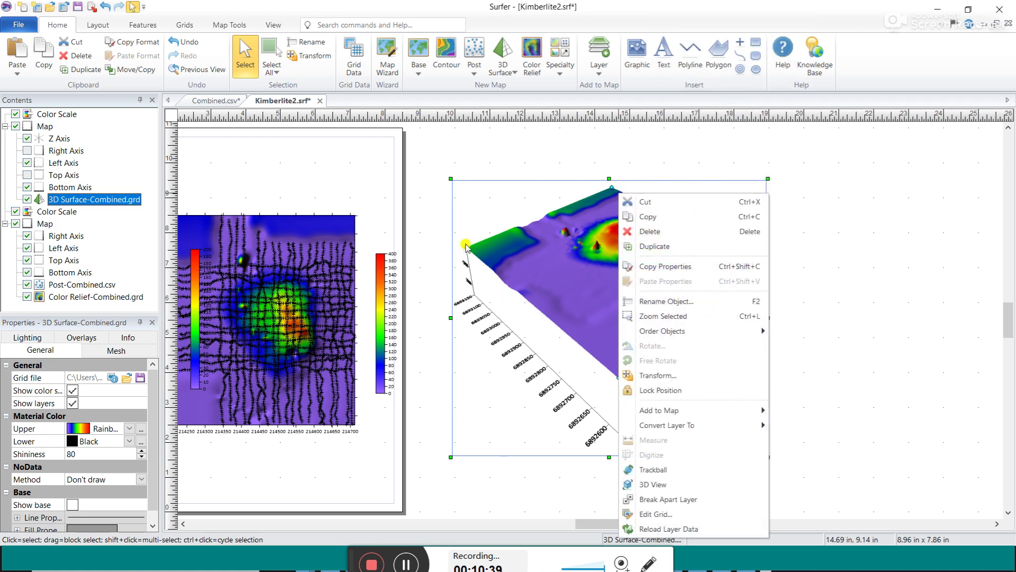
left_click(465, 246)
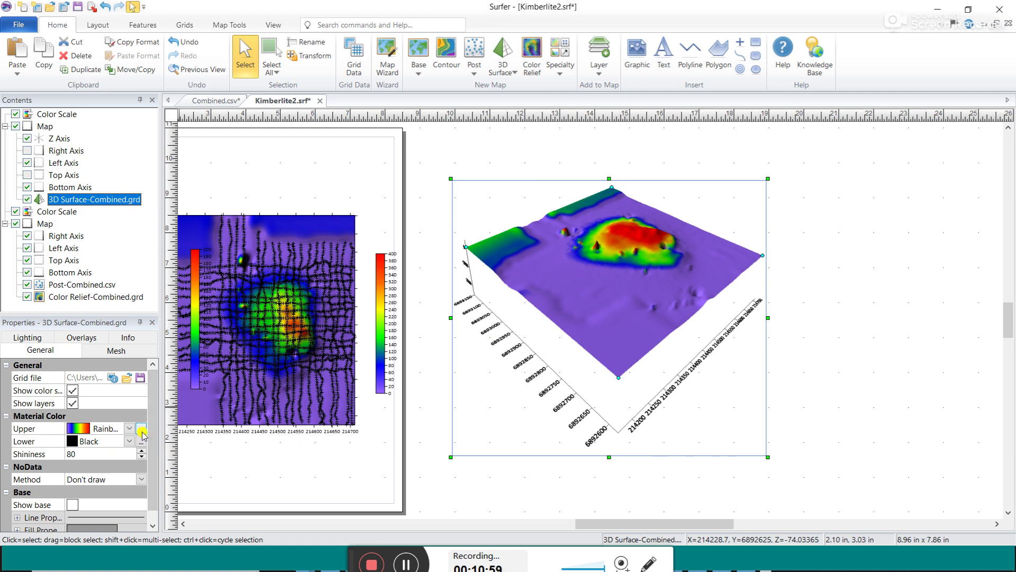
left_click_drag(153, 427, 162, 487)
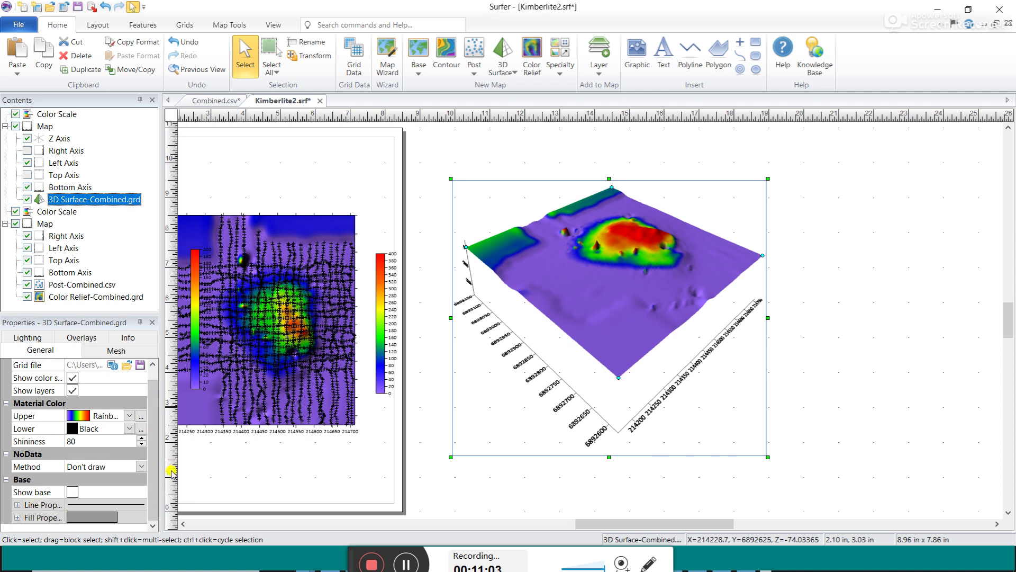
left_click_drag(160, 482, 158, 477)
scroll(158, 428, "up", 1)
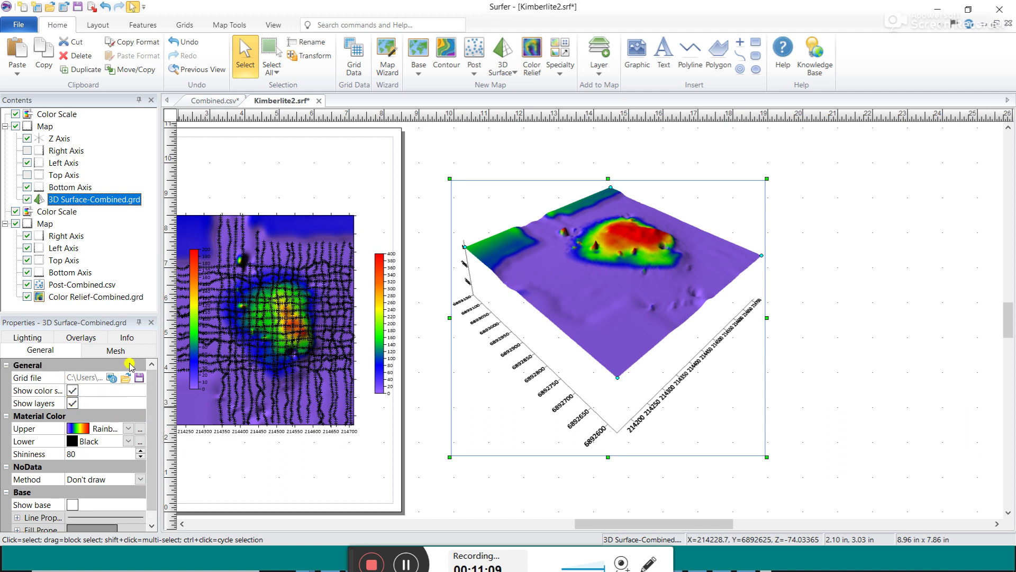
left_click(27, 338)
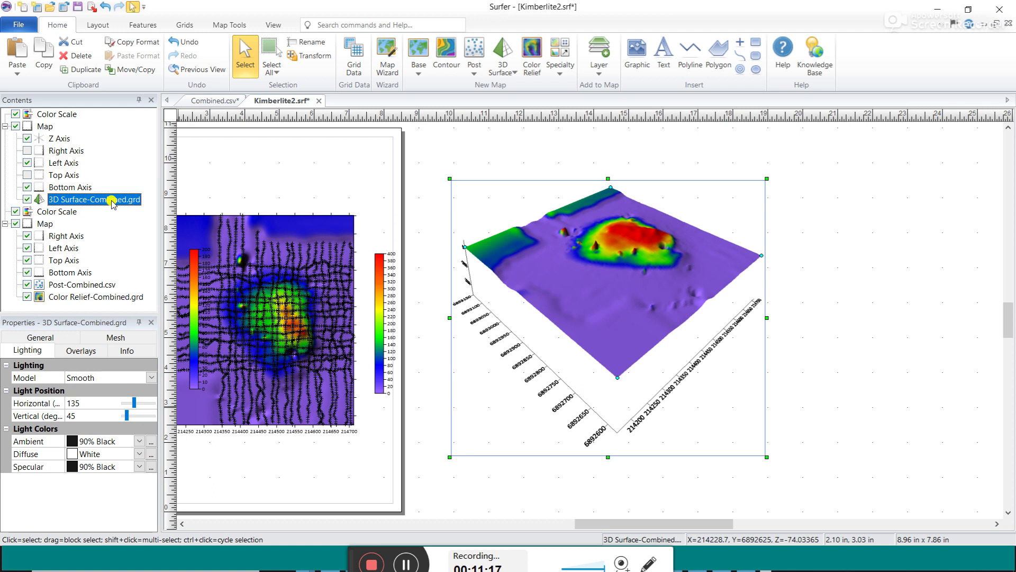
left_click(53, 337)
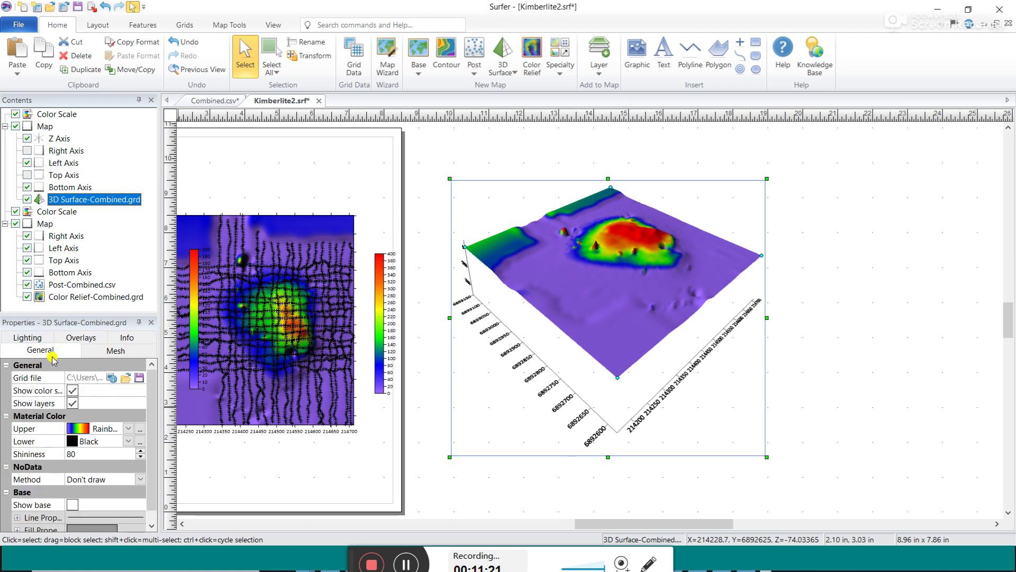
Set the 3D surface's light position to about 88 degrees horizontal and about 107 degrees vertical.
left_click(33, 334)
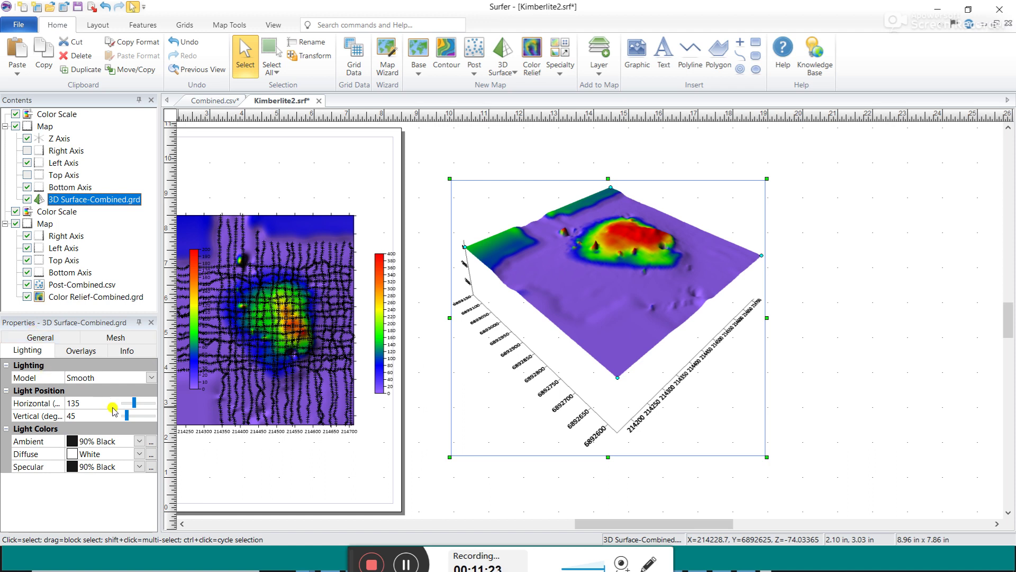
left_click_drag(134, 403, 168, 403)
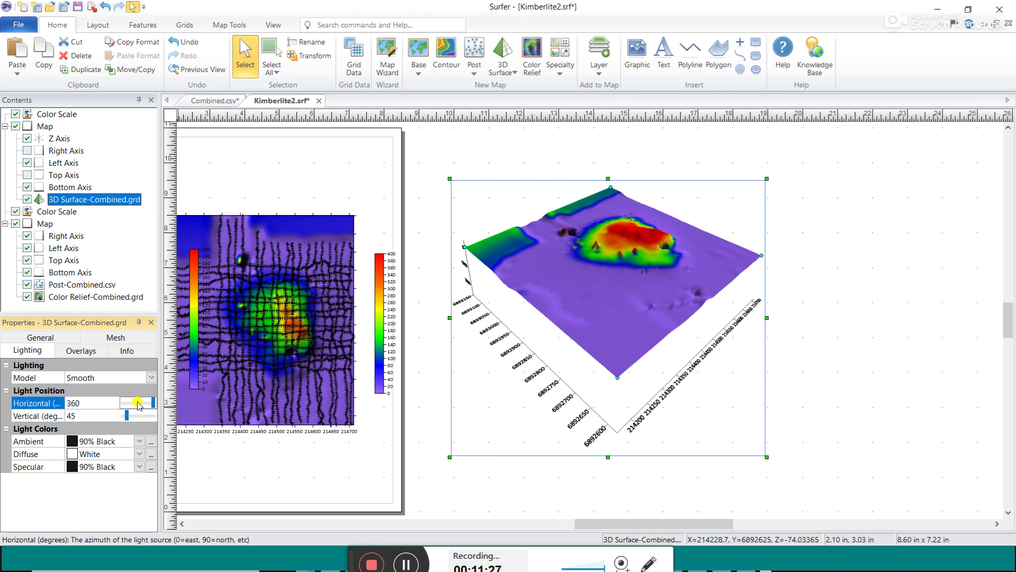
mouse_move(151, 404)
left_mouse_down()
mouse_move(127, 400)
mouse_move(163, 397)
mouse_move(131, 402)
left_mouse_up()
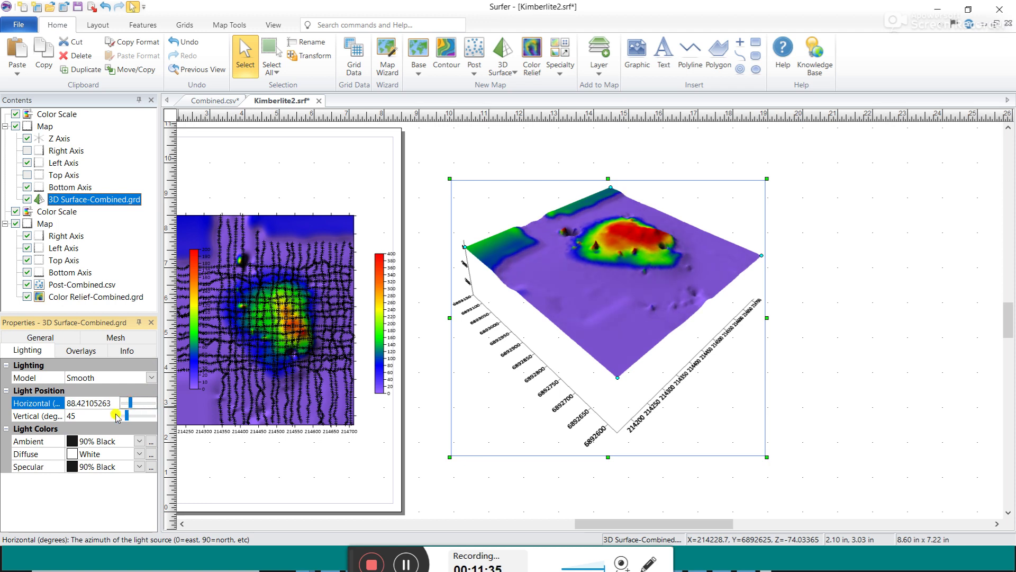
mouse_move(127, 415)
left_mouse_down()
mouse_move(151, 416)
mouse_move(129, 421)
mouse_move(139, 421)
left_mouse_up()
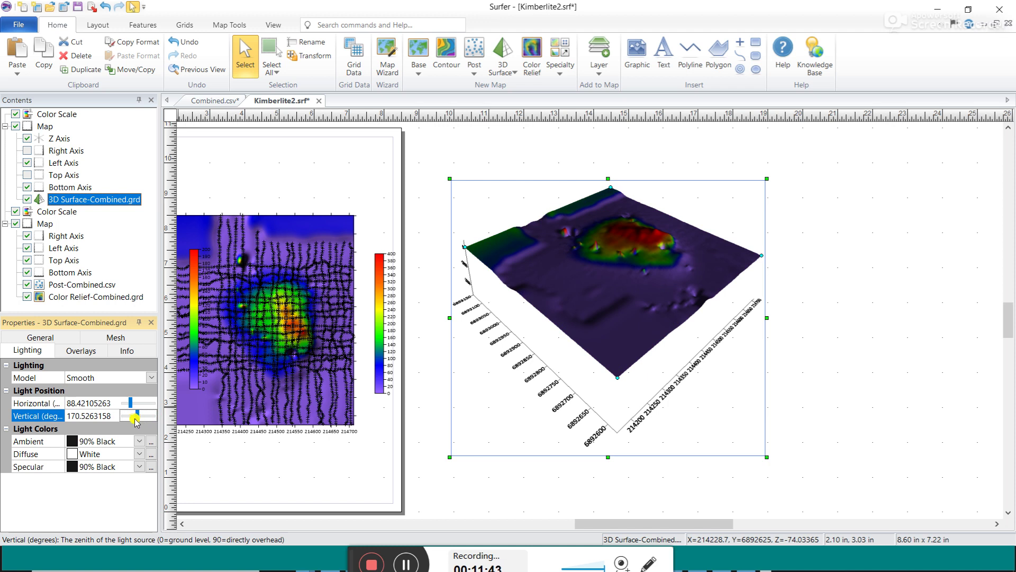
left_click(127, 419)
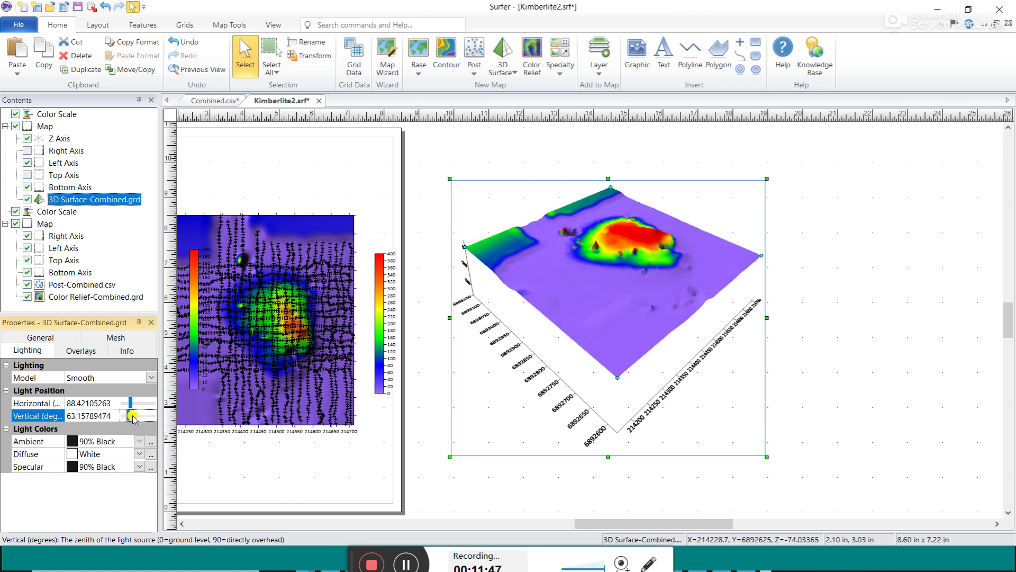
left_click(132, 418)
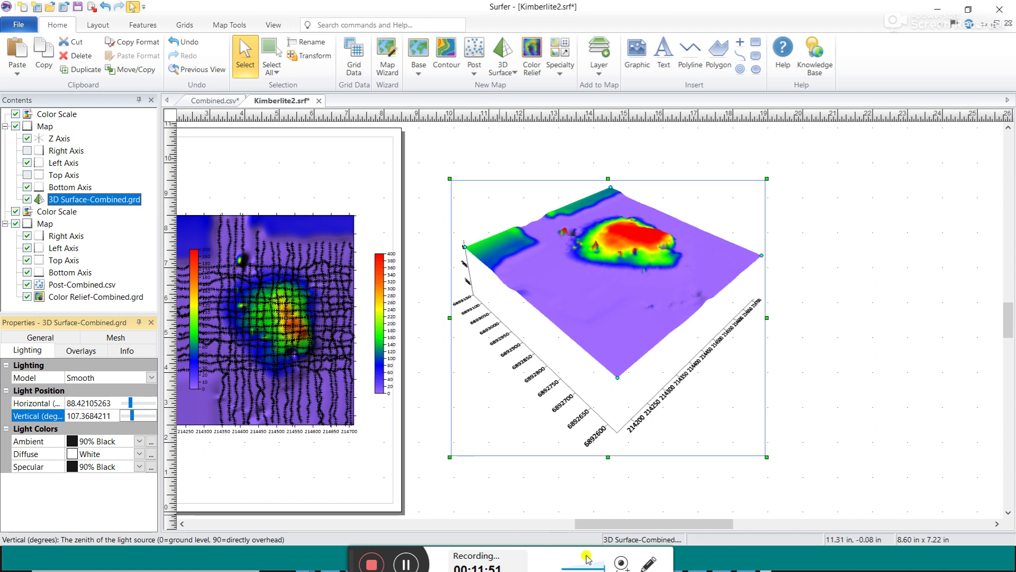
Select the Post-Combined.csv layer and reduce its symbol size to 0.03 in.
left_click_drag(590, 524, 547, 528)
left_click(413, 378)
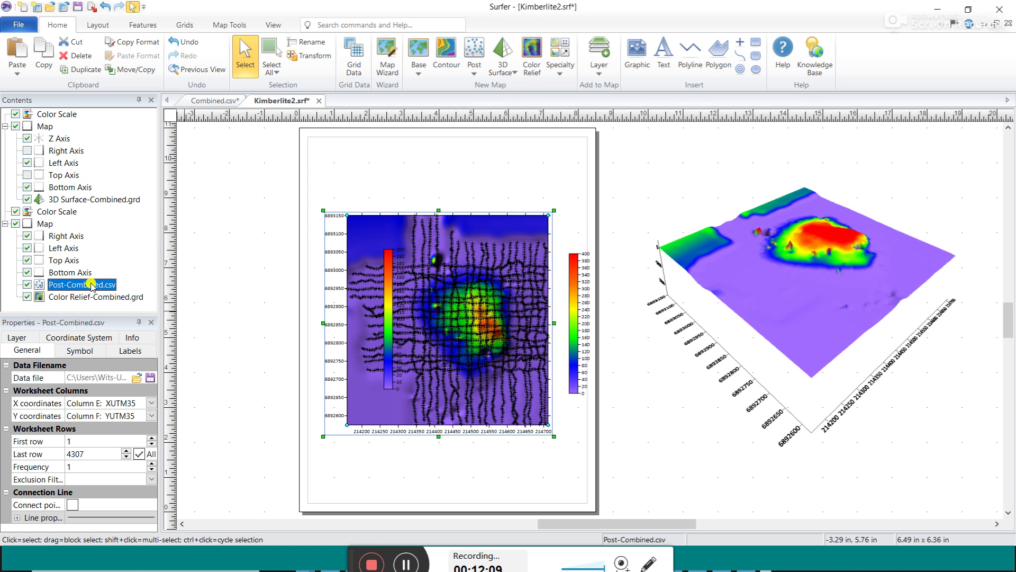
left_click(81, 352)
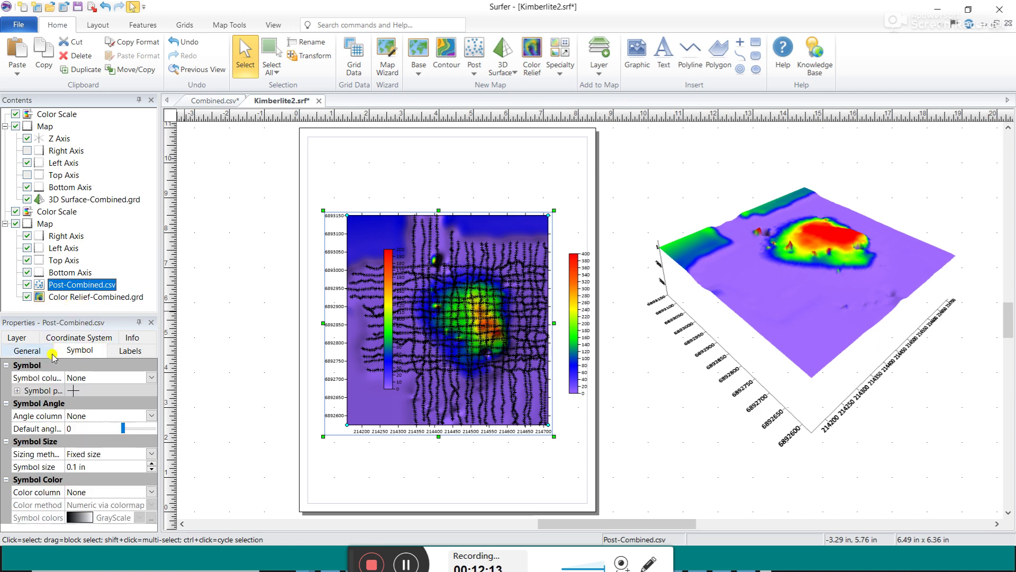
left_click(152, 471)
left_click(152, 471)
left_click(151, 472)
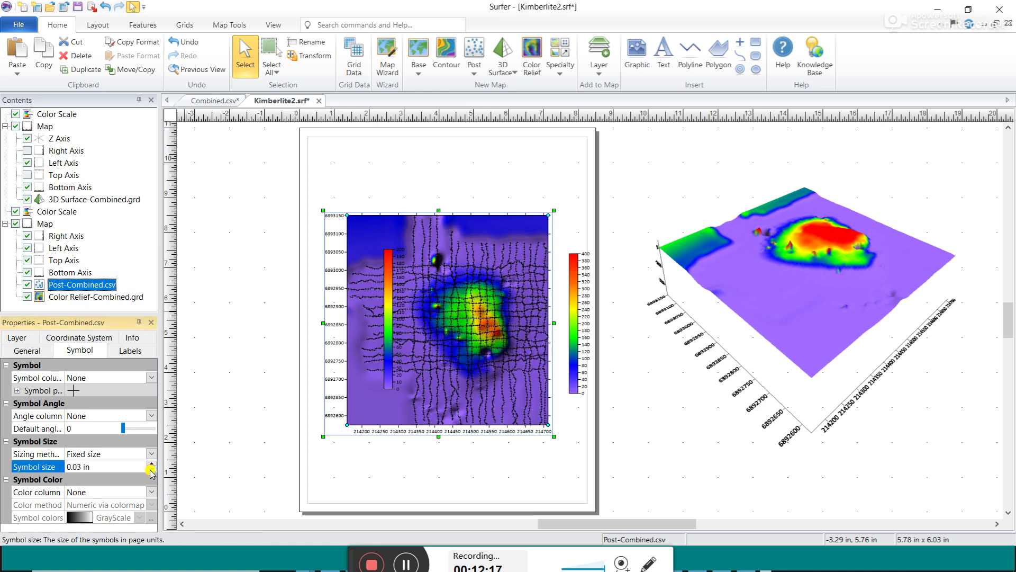
Change the survey points' symbol to the filled black circle (Symbol 12) from the default symbol set.
left_click(121, 394)
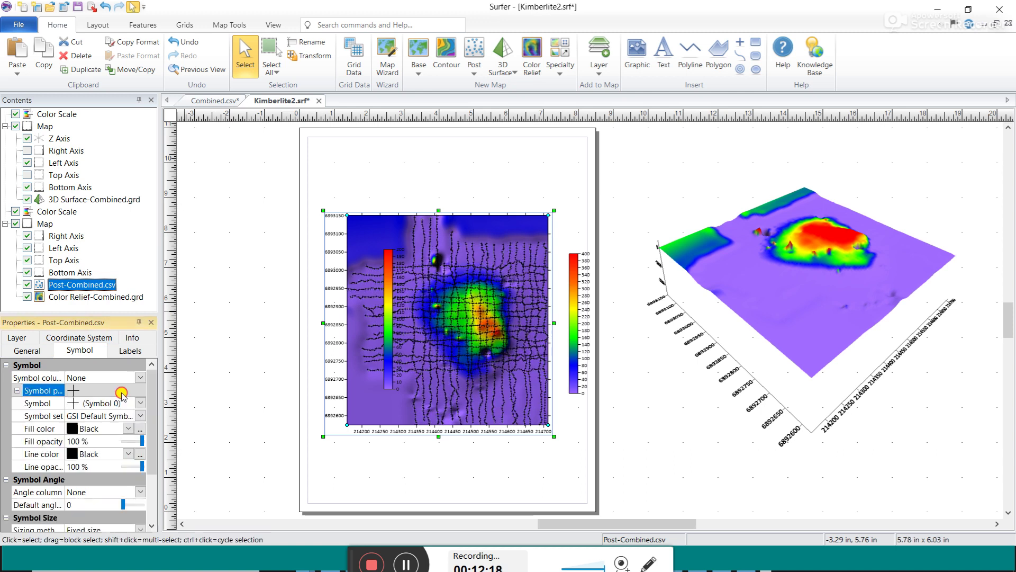
left_click(77, 391)
left_click(77, 392)
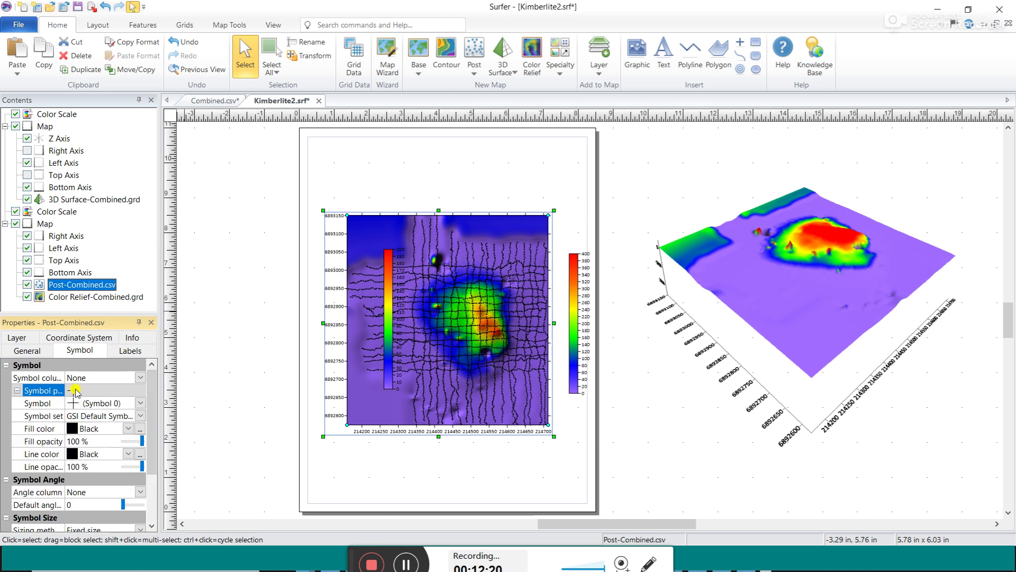
left_click(141, 403)
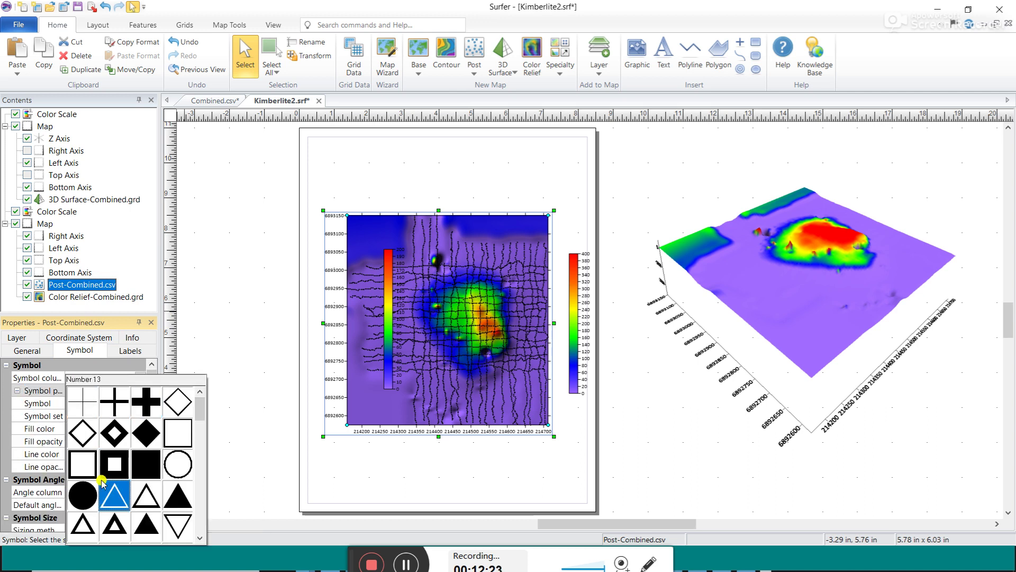
left_click(83, 495)
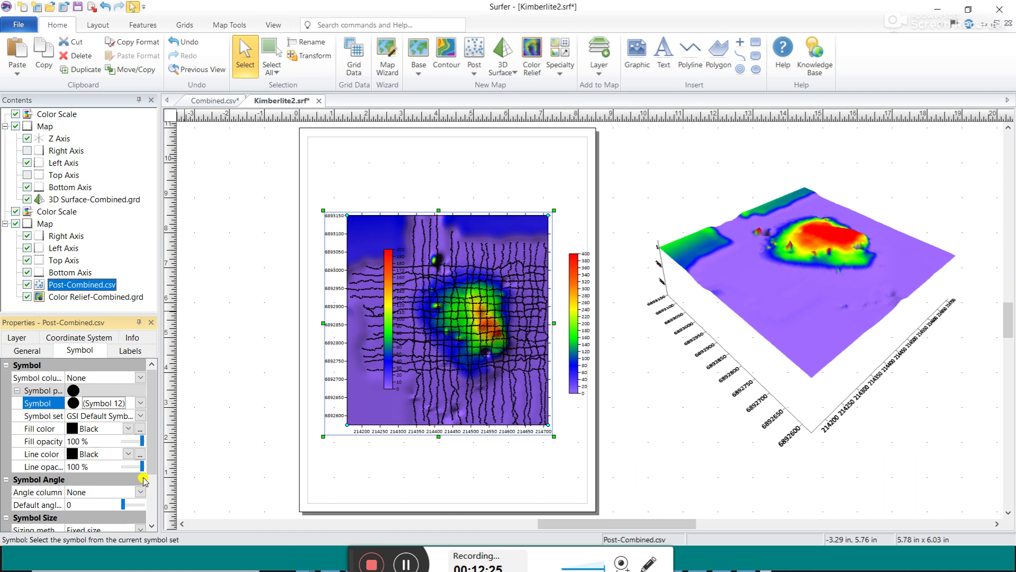
left_click(143, 403)
left_click(143, 404)
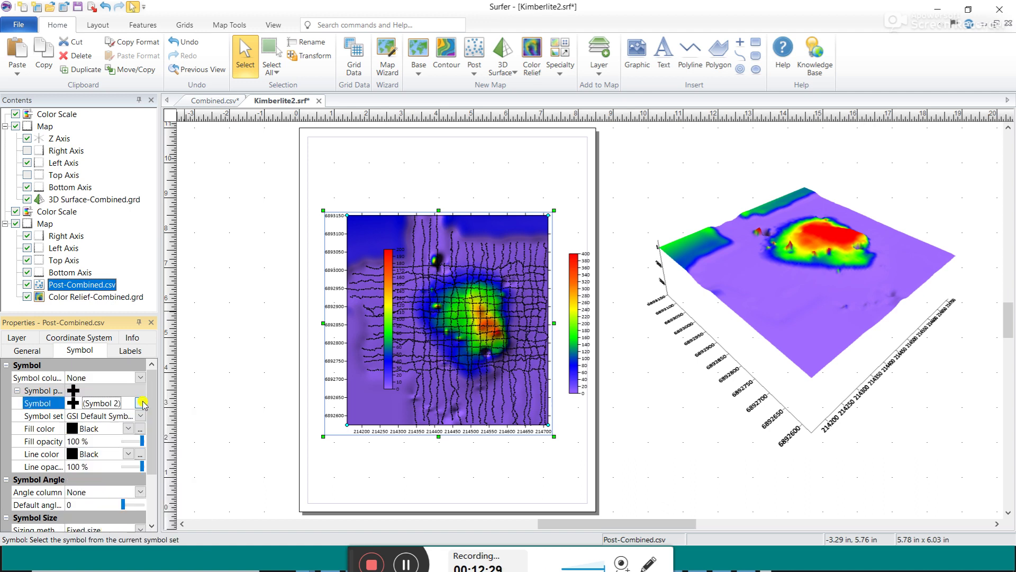
left_click(143, 404)
left_click(82, 496)
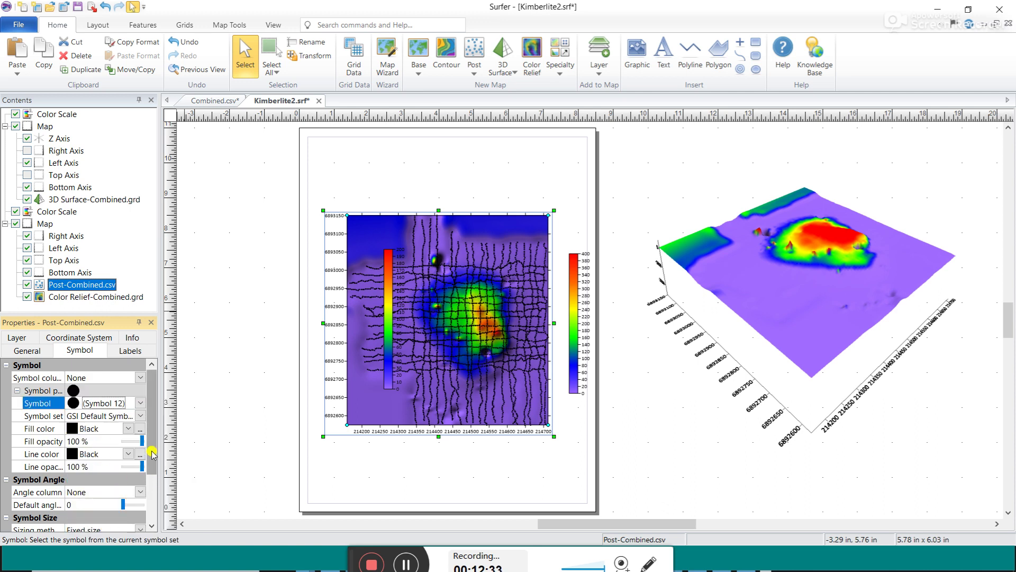
Set the survey points' symbol size to 0.02 in and deselect the layer.
scroll(152, 471, "down", 2)
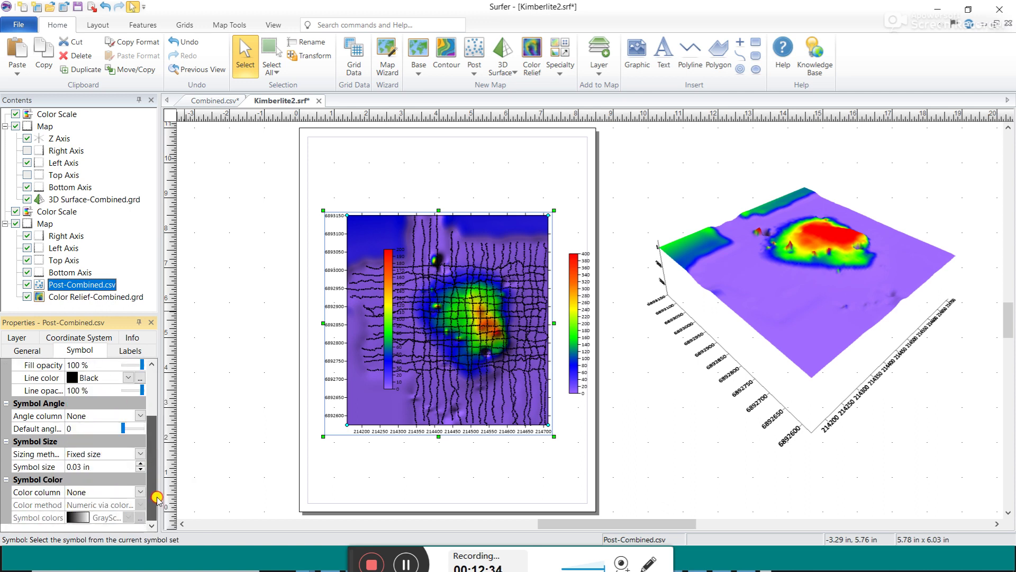
left_click(141, 469)
left_click(141, 470)
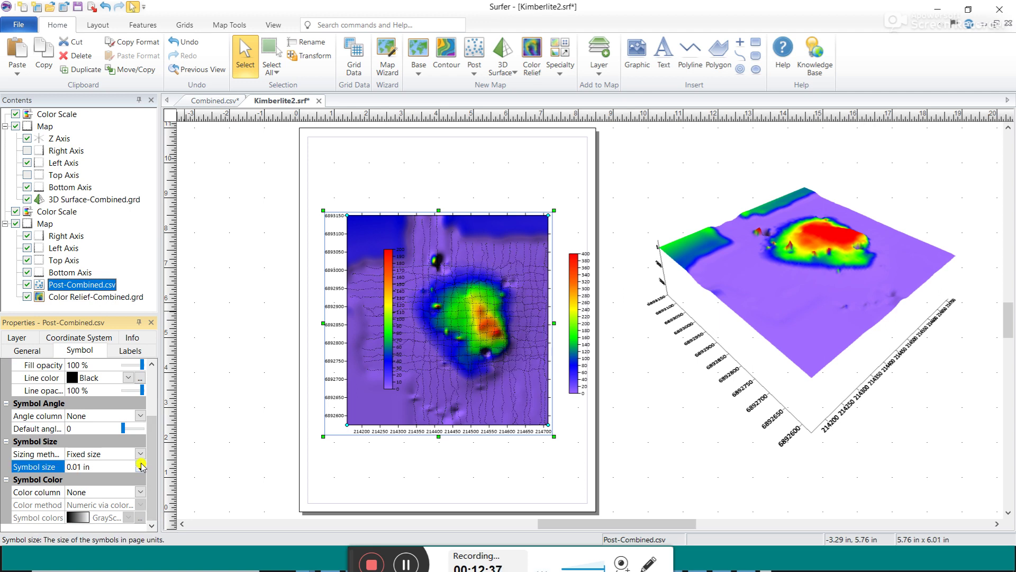
left_click(141, 464)
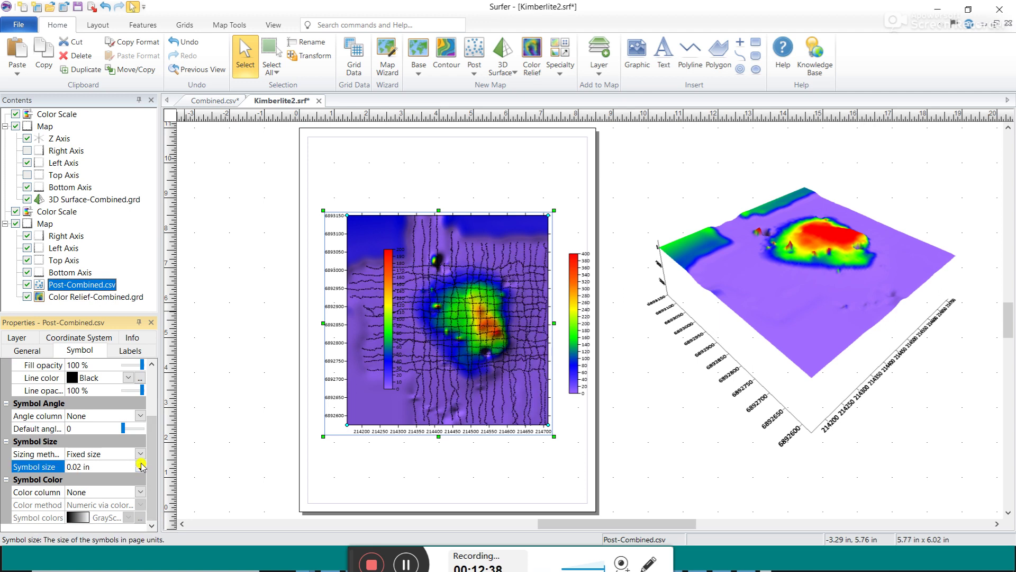
left_click(277, 405)
Review the Color Relief-Combined.grd layer's coordinate system, layer and general properties, including the hill shading parameters.
left_click(83, 299)
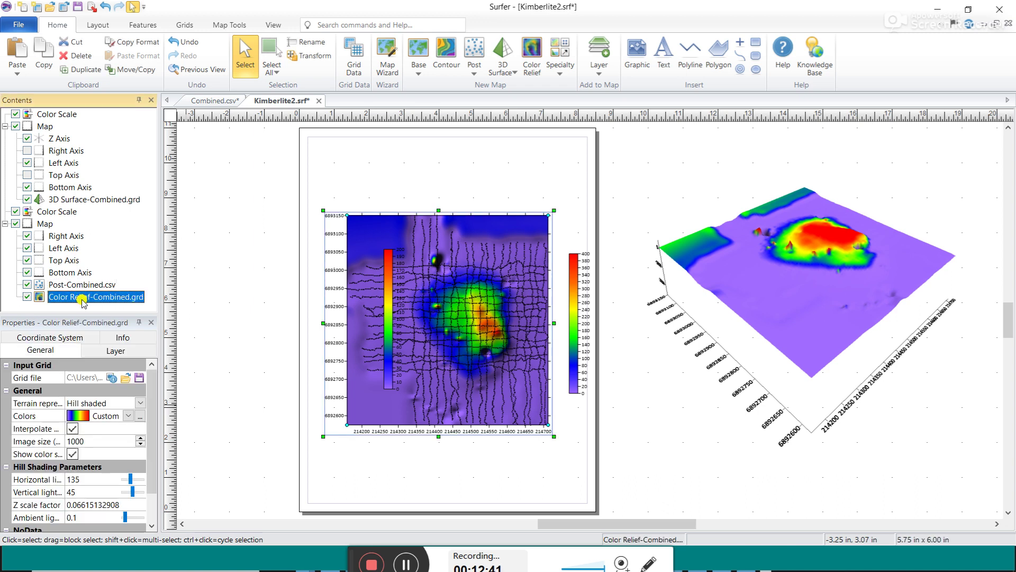
left_click(105, 353)
left_click(69, 338)
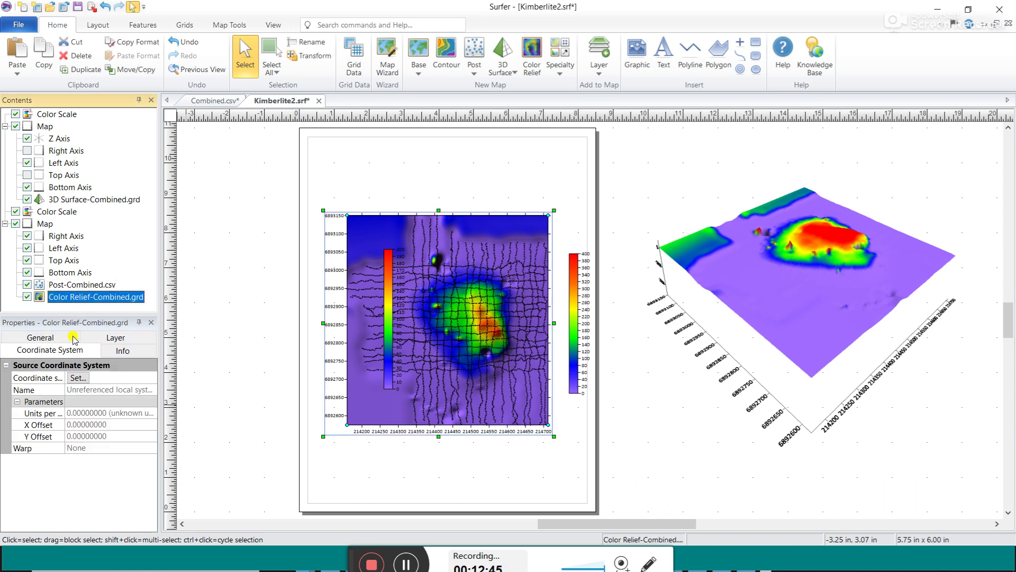
left_click(129, 337)
left_click(47, 351)
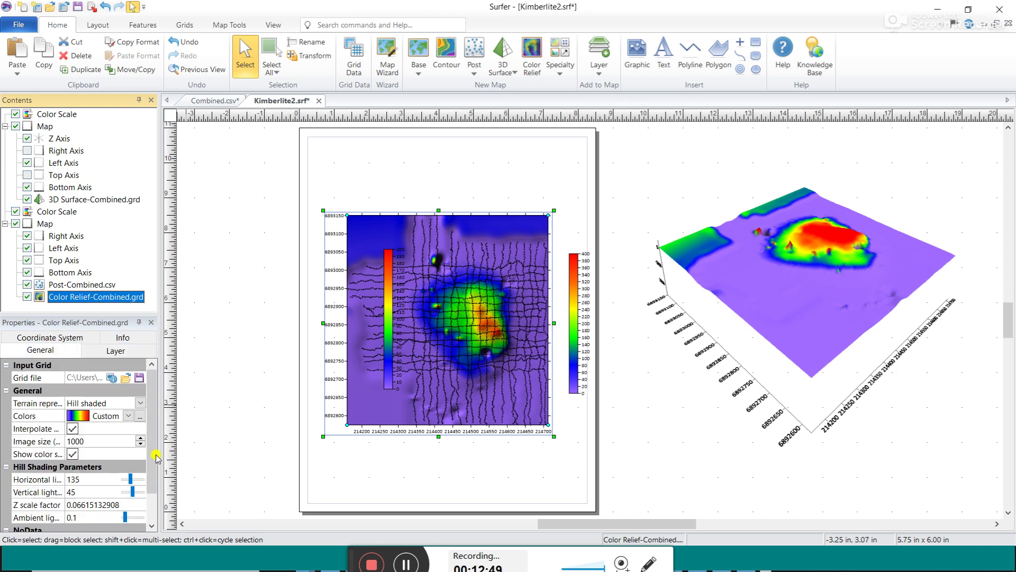
left_click_drag(152, 458, 157, 512)
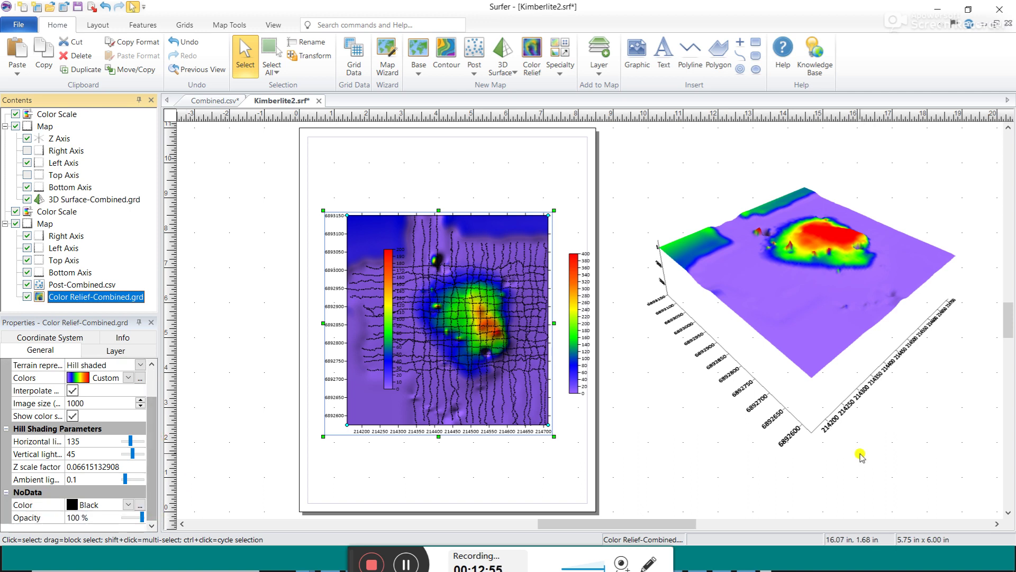
Set the 3D surface's horizontal light angle to about 139 degrees.
left_click(802, 294)
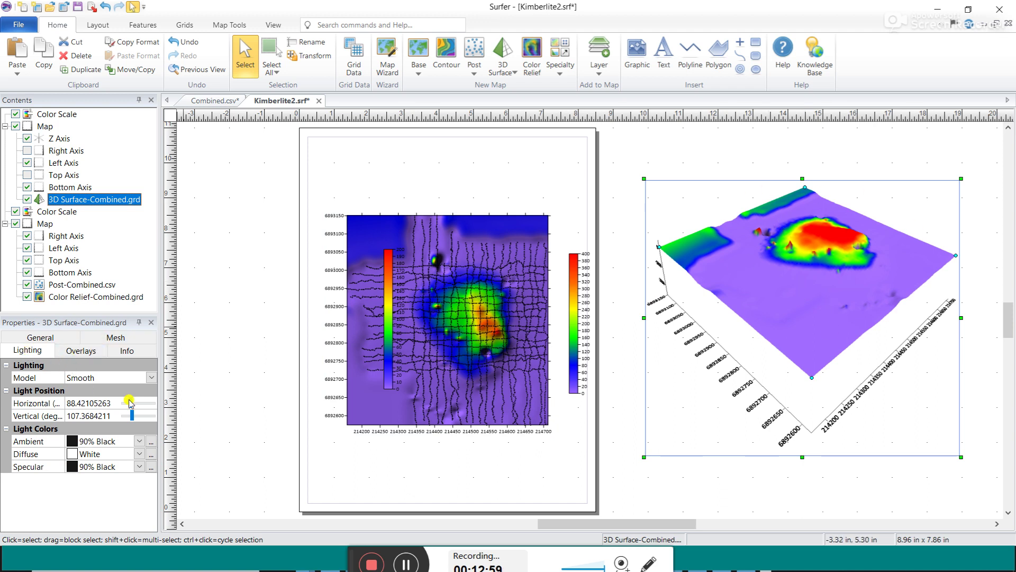
mouse_move(132, 404)
left_mouse_down()
mouse_move(145, 402)
mouse_move(124, 408)
left_mouse_up()
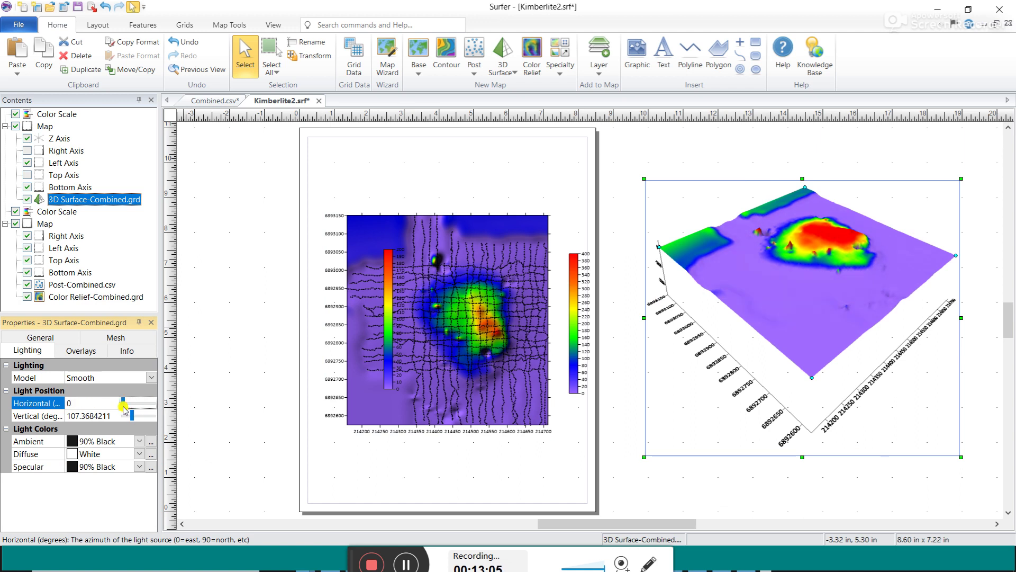
left_click_drag(125, 409, 135, 402)
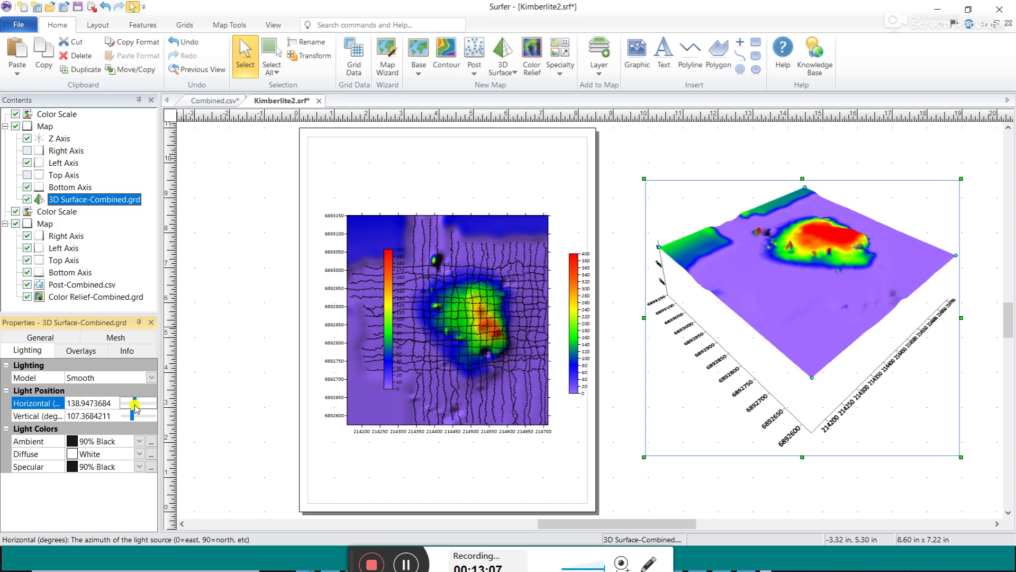
Try the Flat and None lighting models on the 3D surface and return it to Smooth.
left_click(152, 376)
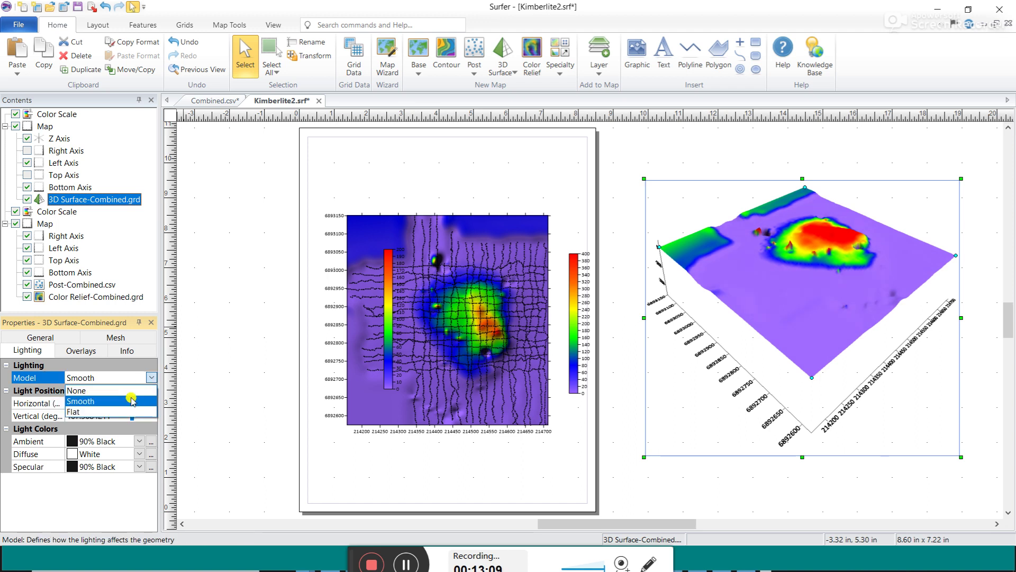
left_click(126, 413)
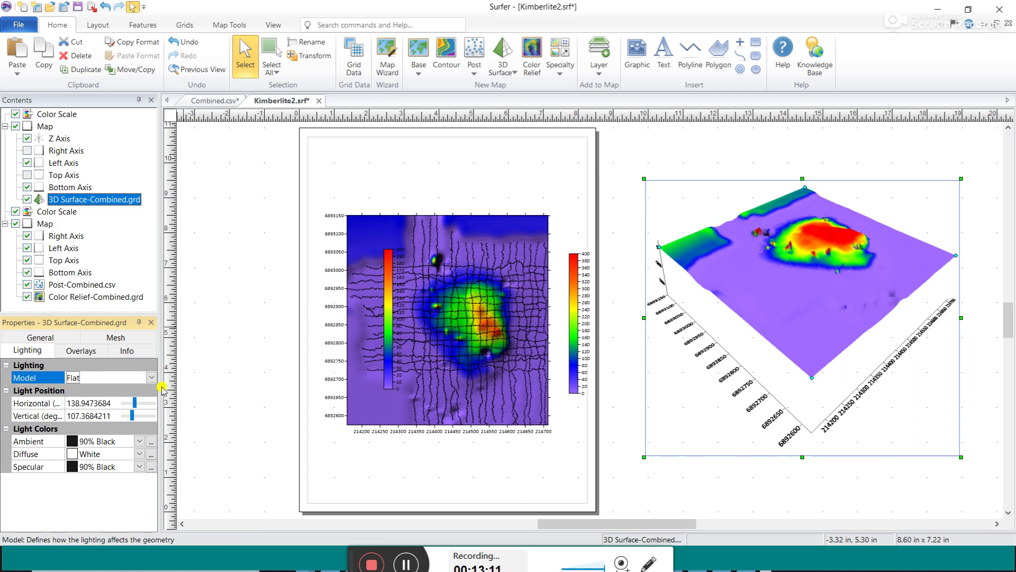
left_click(151, 378)
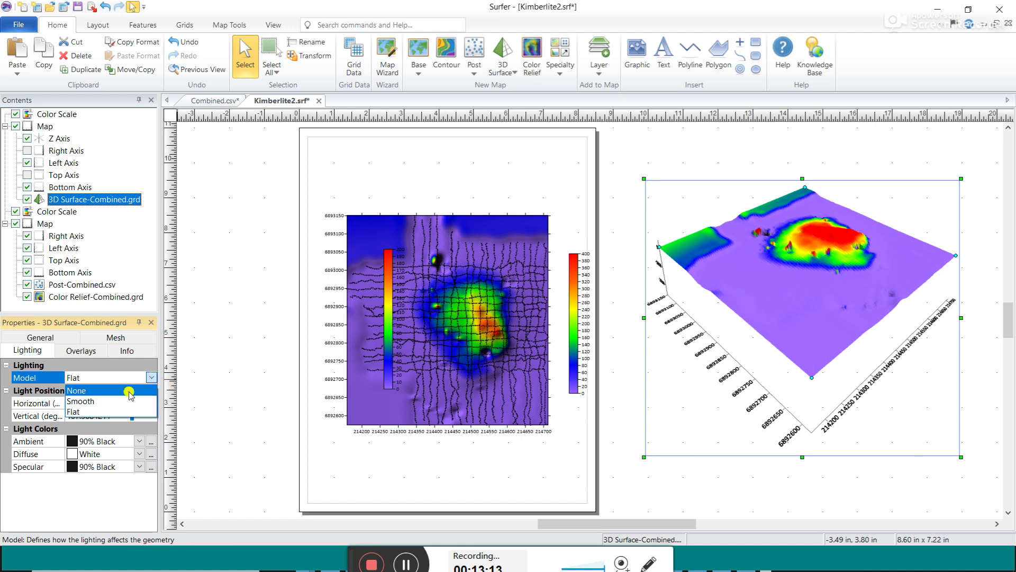
left_click(131, 392)
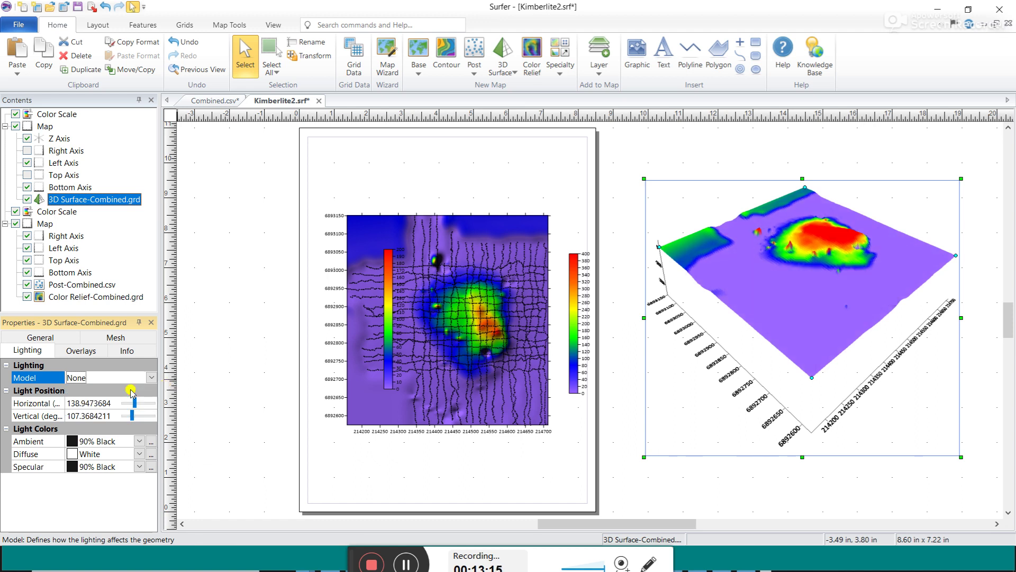
left_click(151, 378)
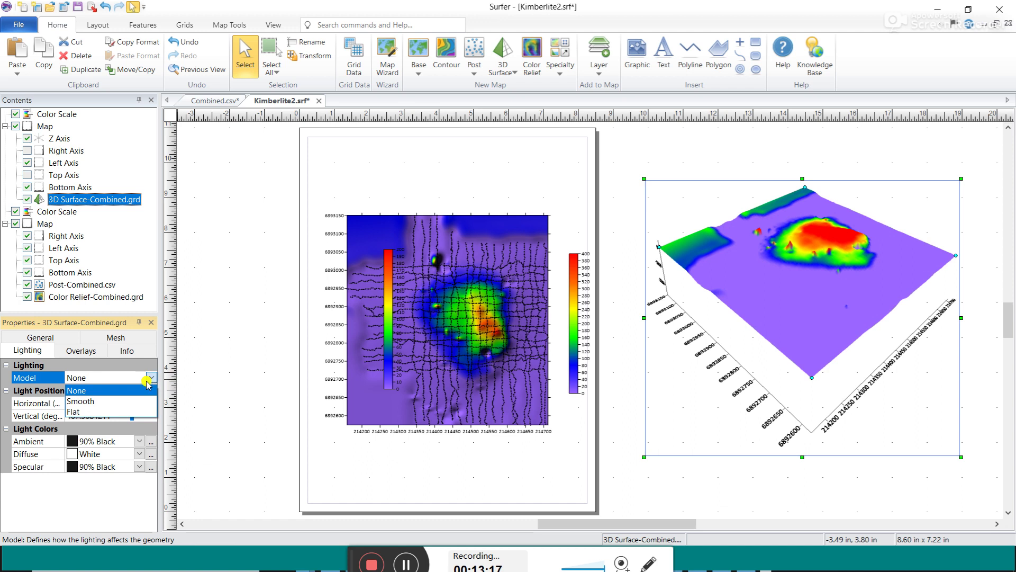
left_click(131, 403)
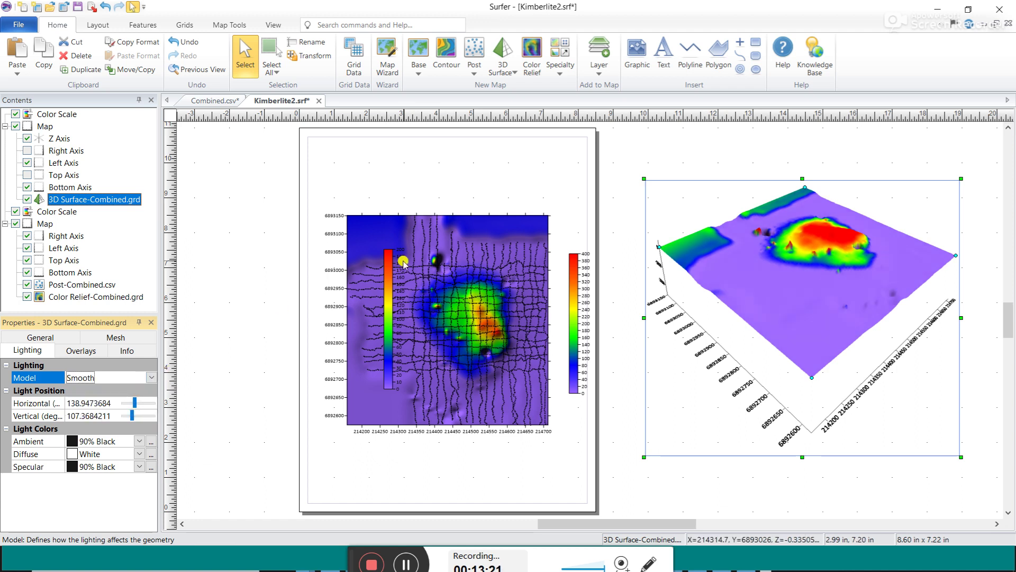
Move the 3D surface's color scale off the color relief map to the blank area left of the page.
left_click_drag(395, 285, 271, 312)
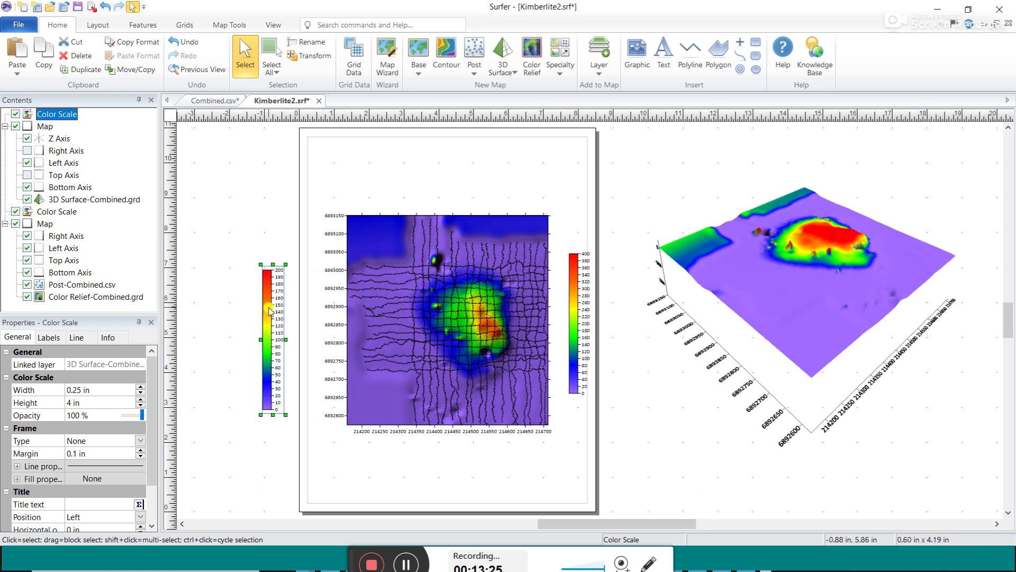